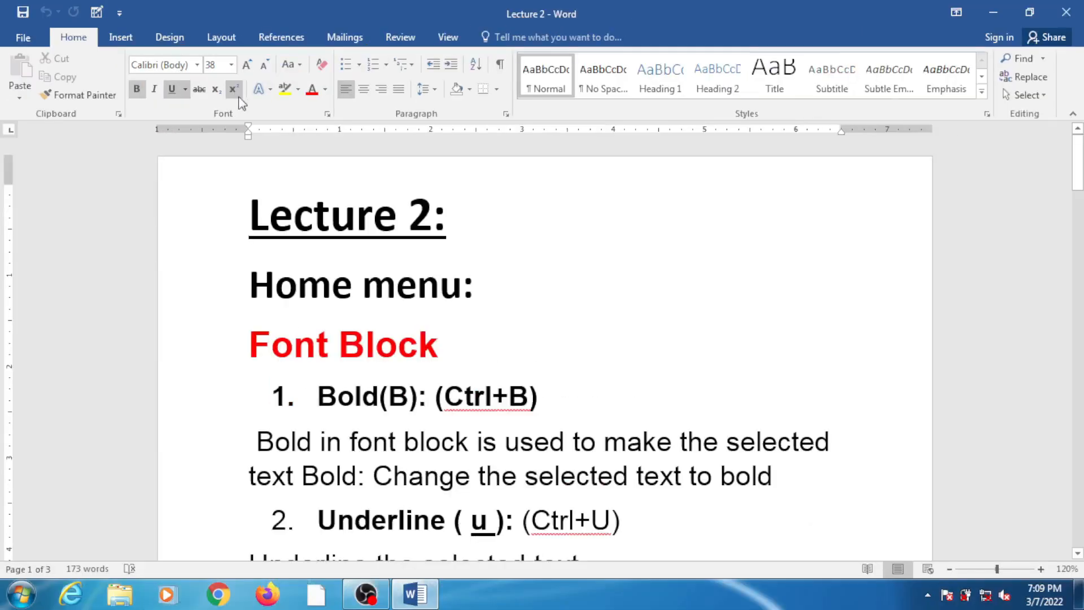
Apply bold to the line "Bold in font block is used to make the selected" and remove it again.
scroll(286, 199, "down", 4)
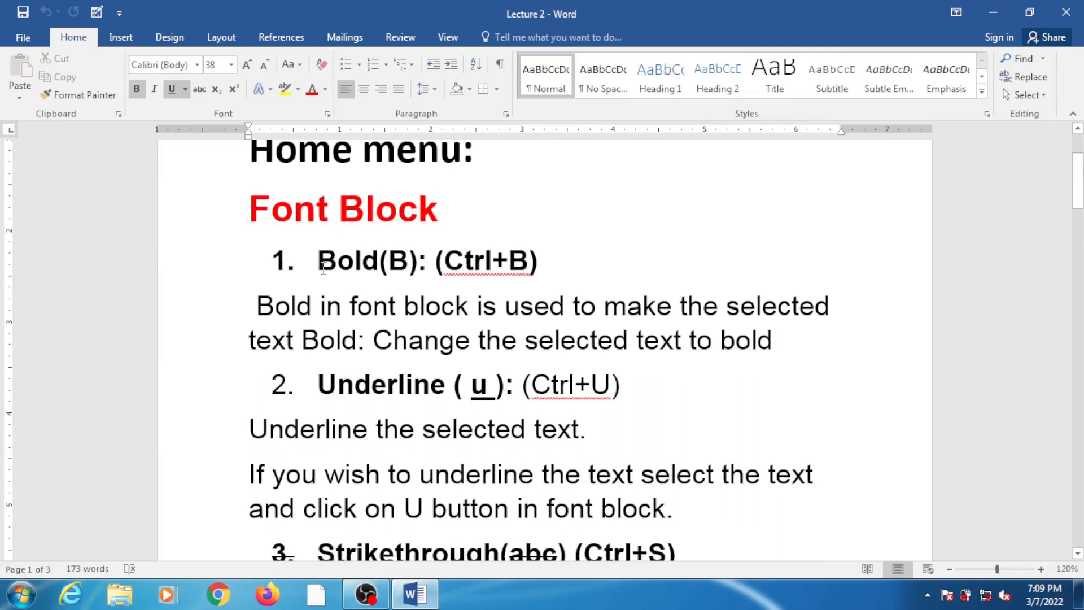
scroll(323, 269, "down", 1)
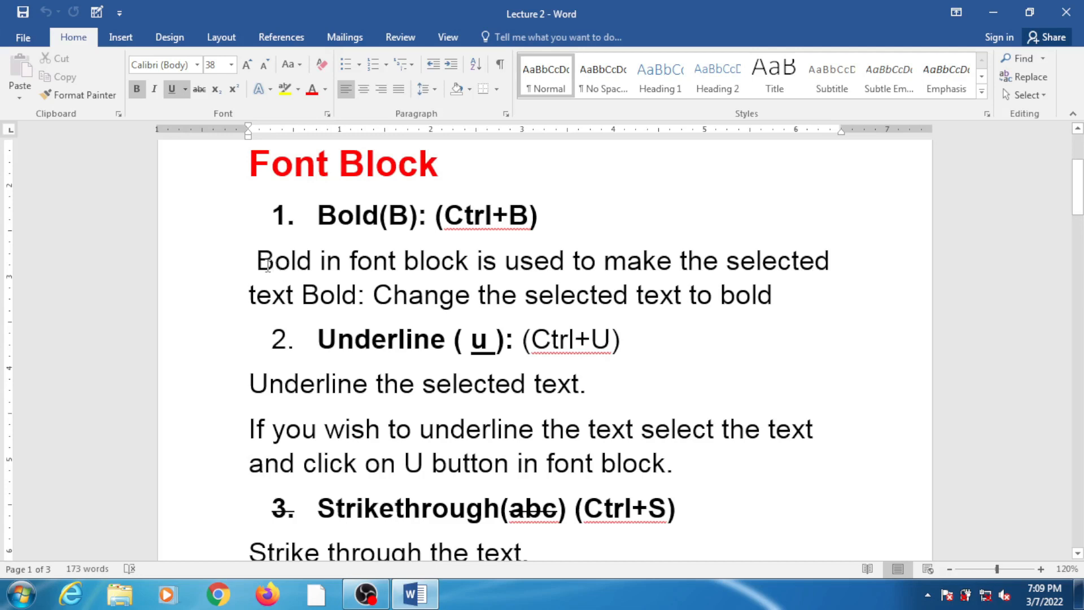
left_click_drag(258, 261, 808, 266)
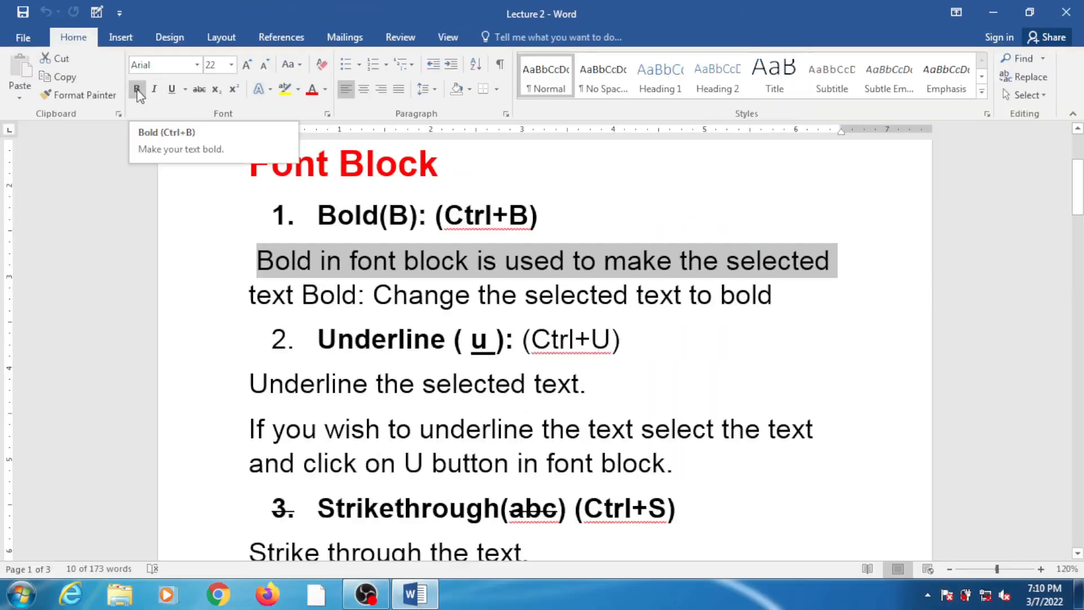
left_click(137, 90)
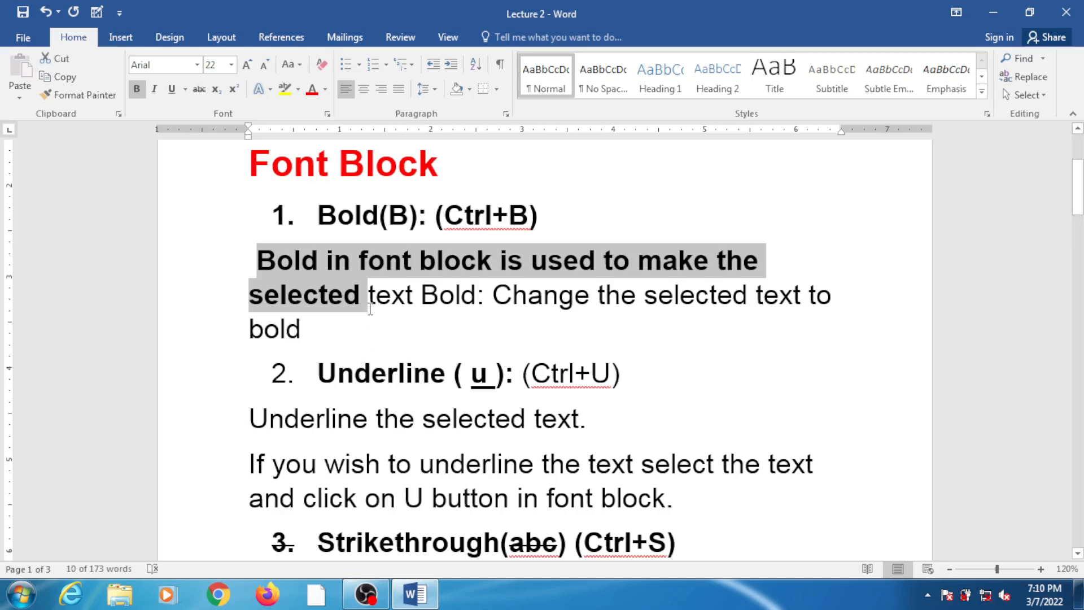
left_click_drag(370, 305, 299, 267)
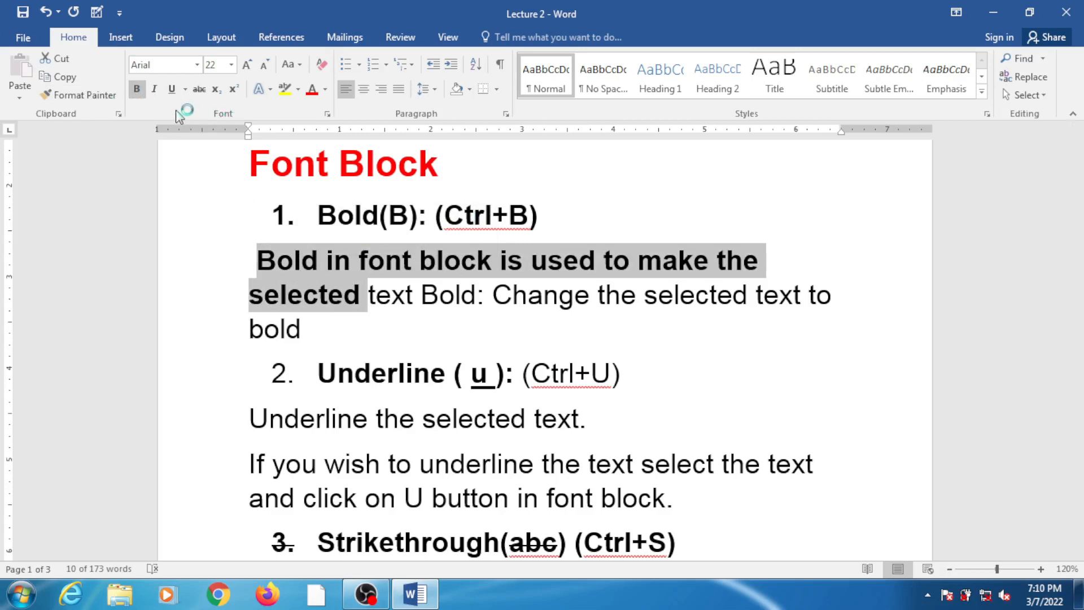
left_click(137, 89)
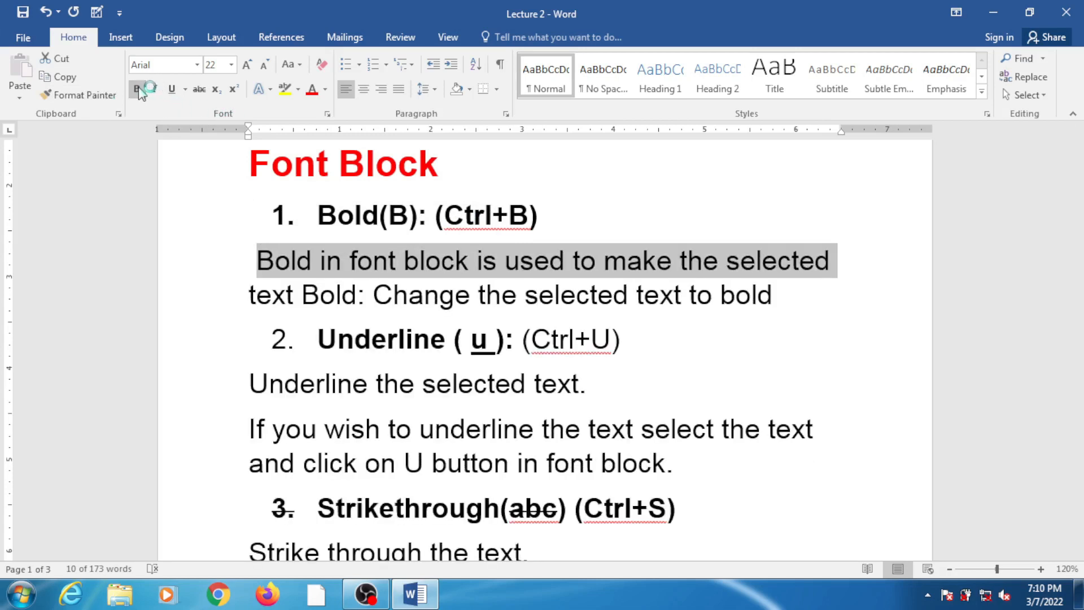
Toggle bold on and off twice more on the selected line of the Bold description.
left_click(138, 90)
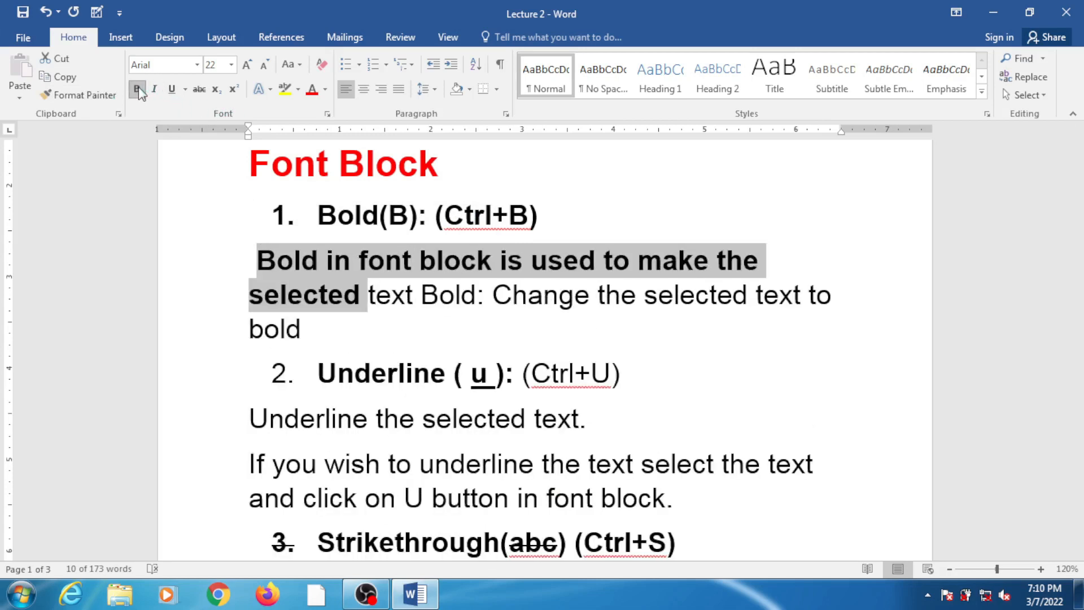
left_click(138, 89)
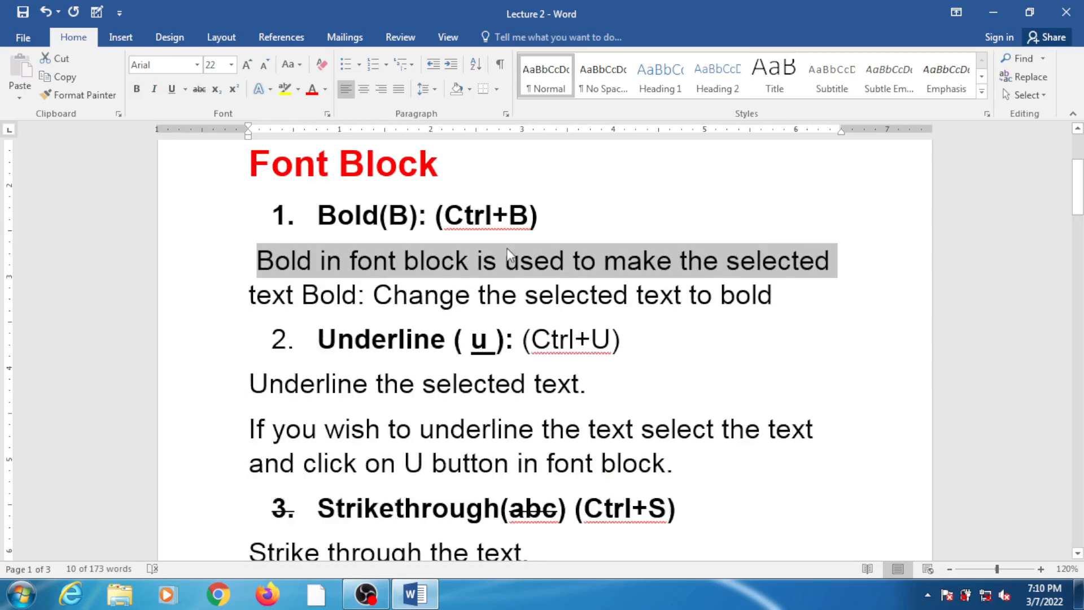
key("ctrl+b")
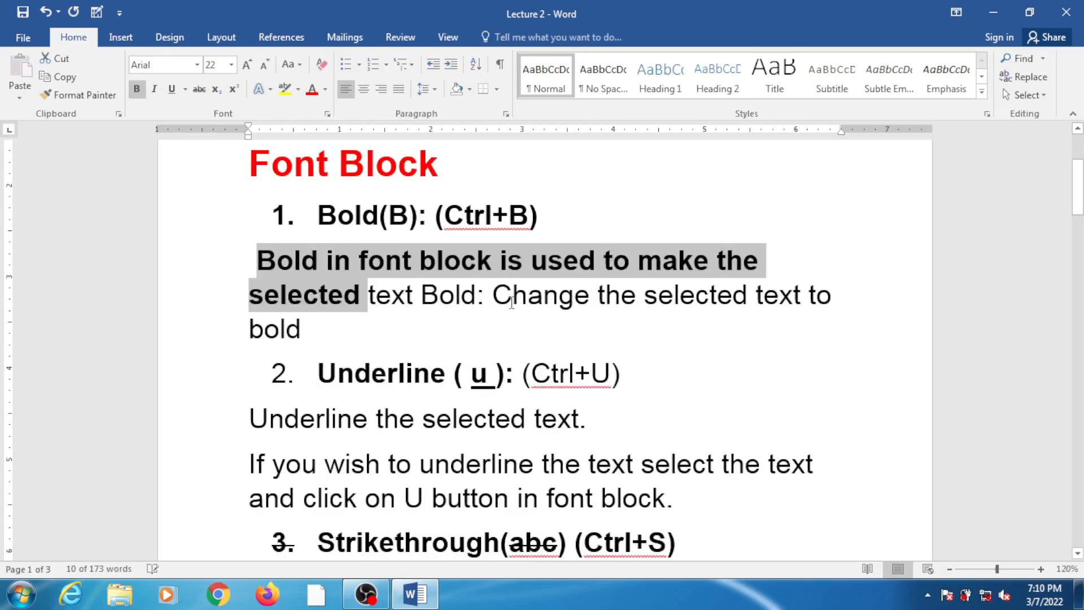
key("ctrl+b")
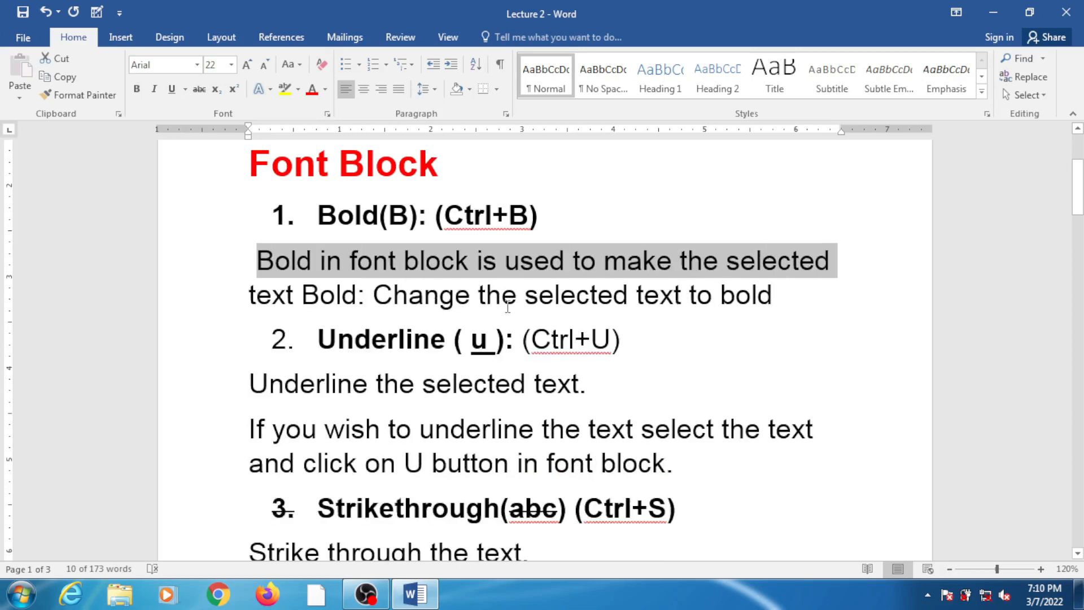
Underline the sentence "Underline the selected text.", remove the underline again and deselect the sentence.
scroll(497, 305, "down", 2)
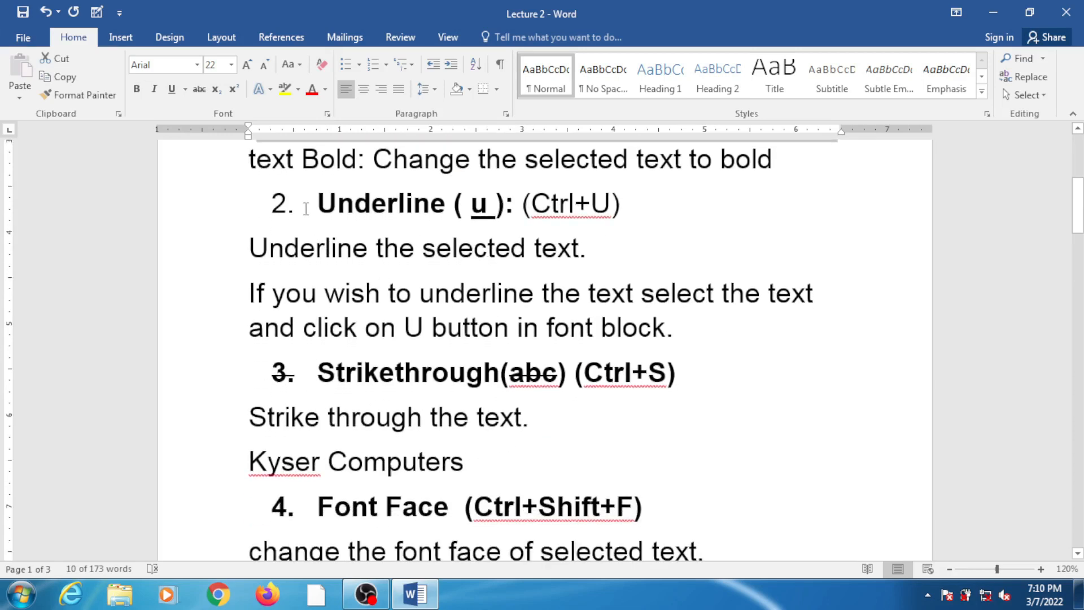
left_click(173, 89)
left_click_drag(588, 250, 337, 253)
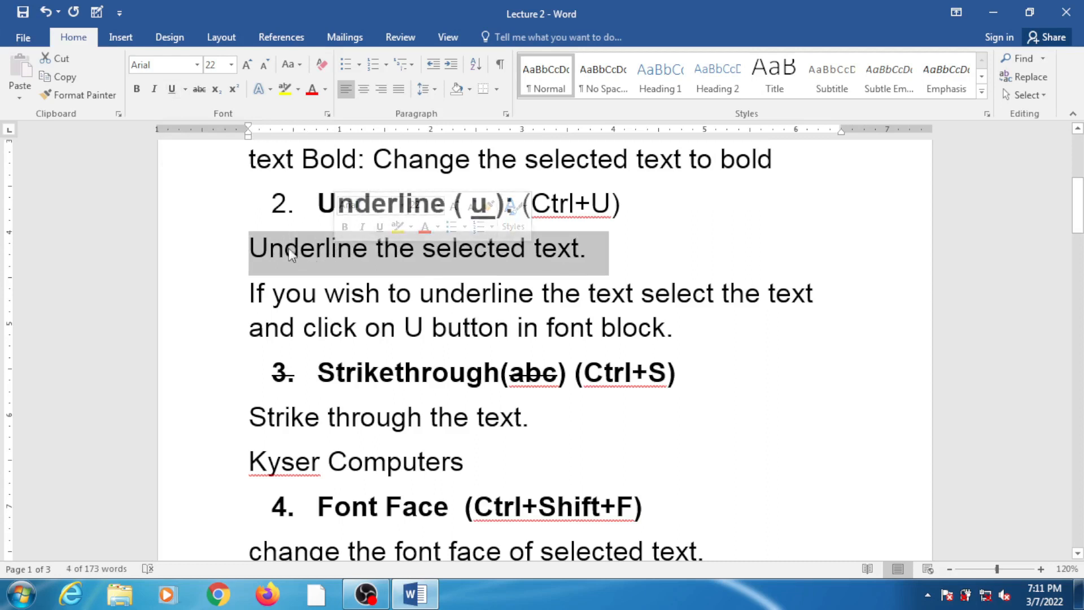
left_click(151, 90)
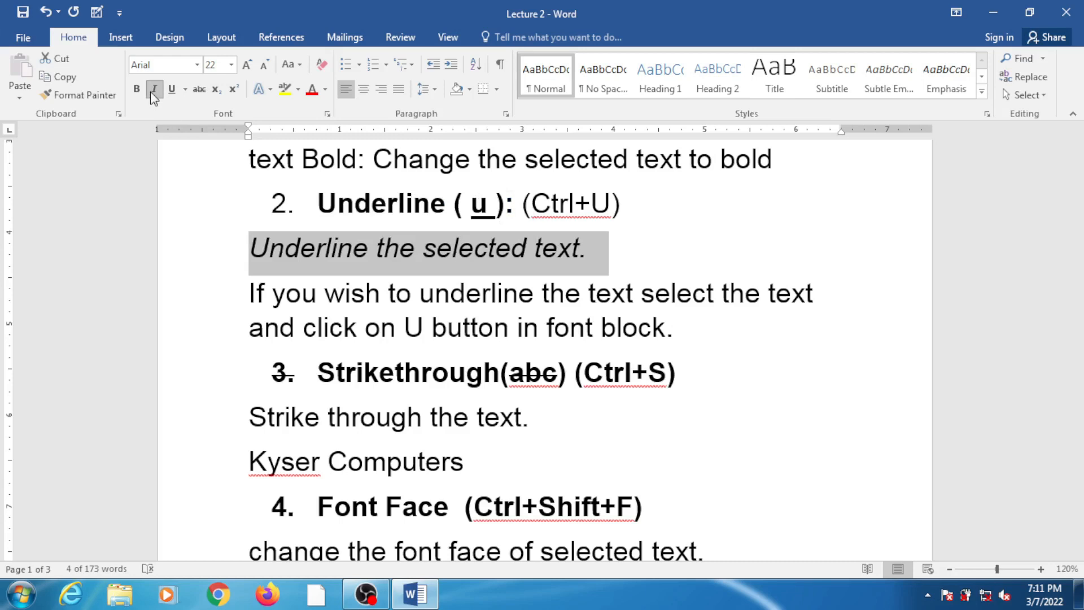
left_click(151, 90)
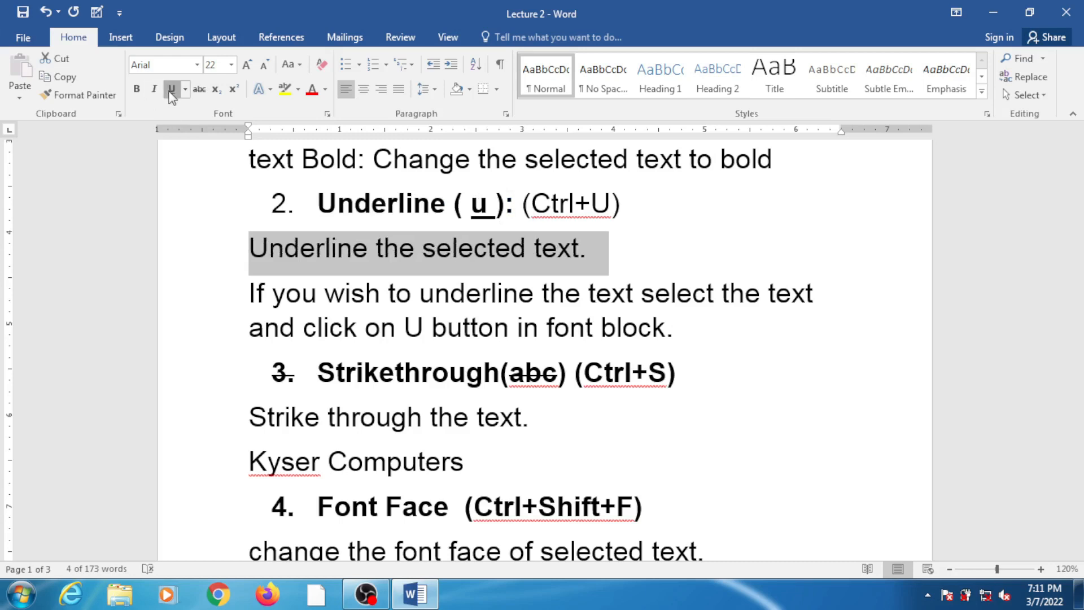
left_click(171, 90)
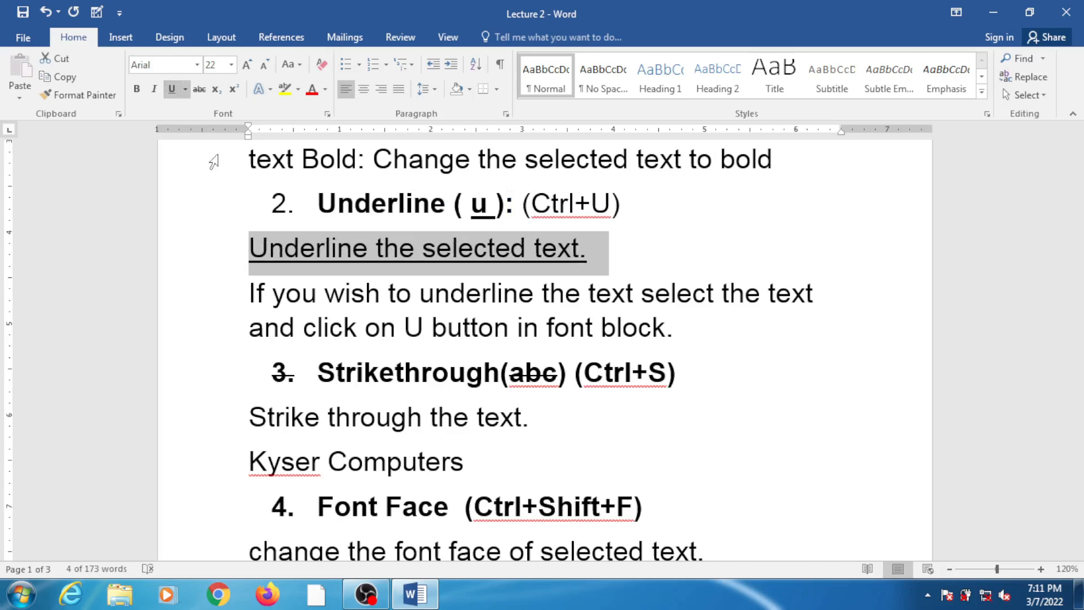
scroll(428, 267, "up", 10, "ctrl")
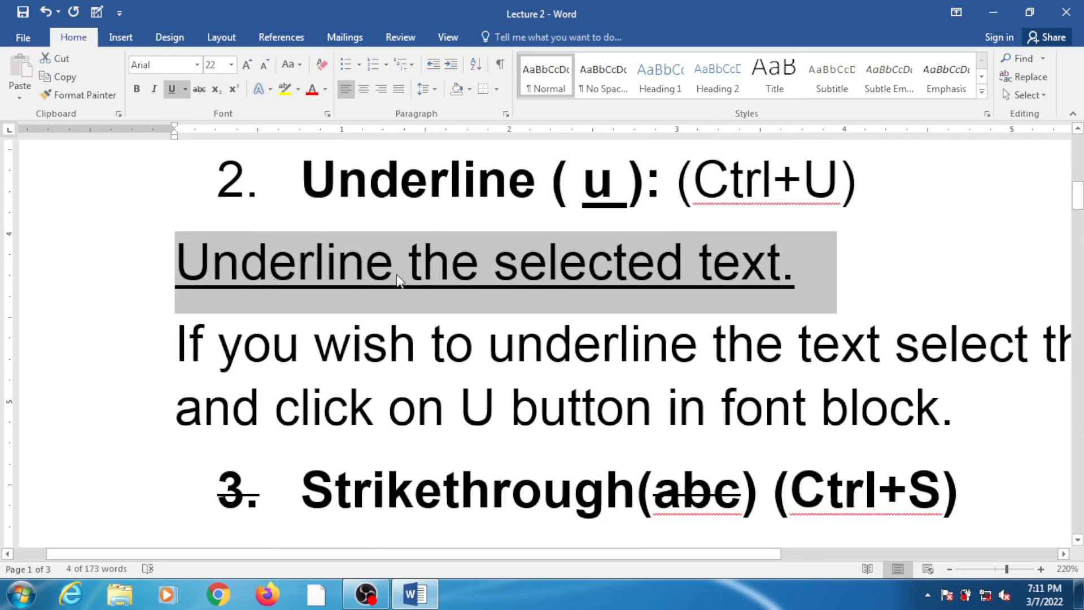
left_click(173, 90)
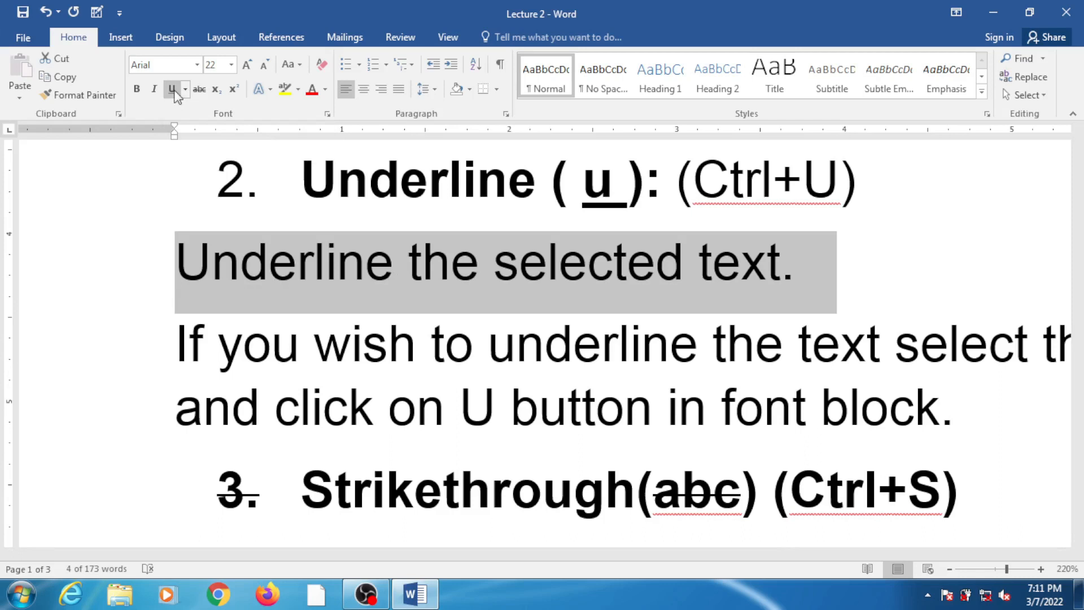
left_click(256, 288)
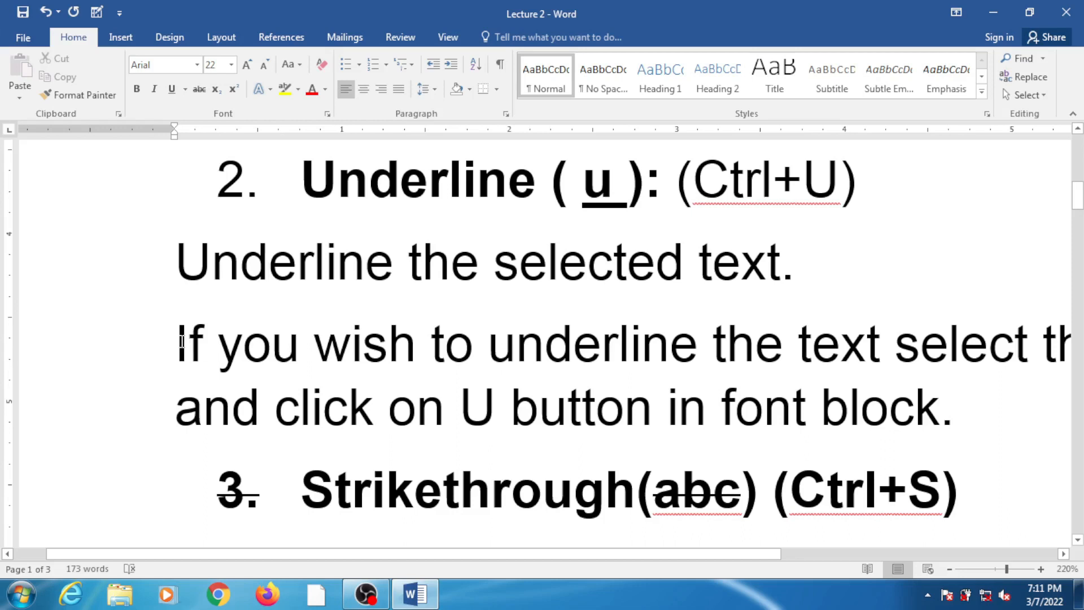
Apply a double underline to the whole paragraph starting "If you wish to underline the text".
left_click_drag(179, 342, 353, 354)
left_click_drag(588, 364, 1004, 411)
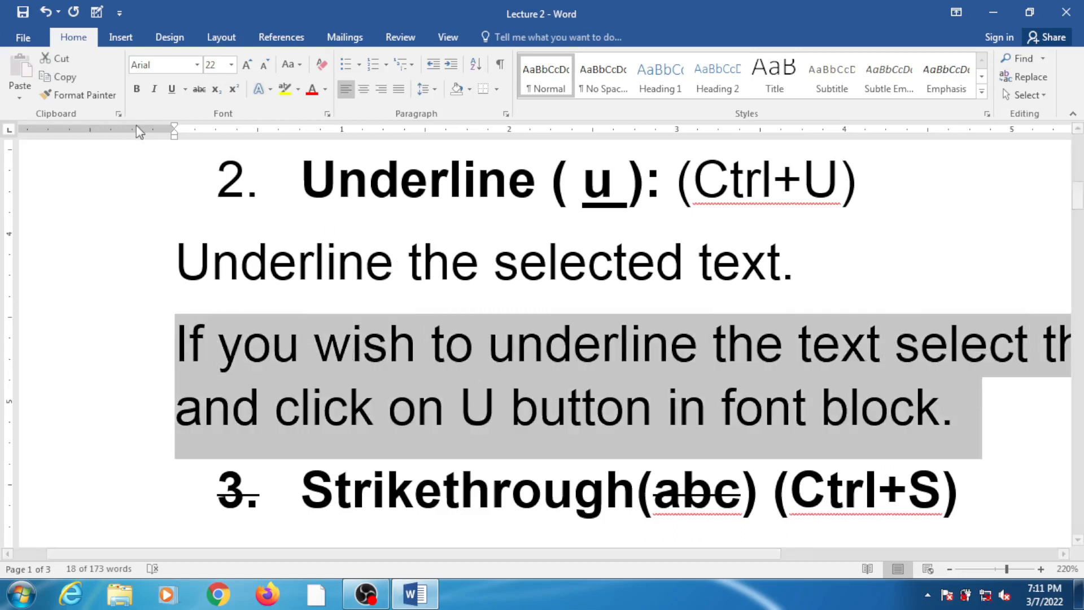
left_click(174, 93)
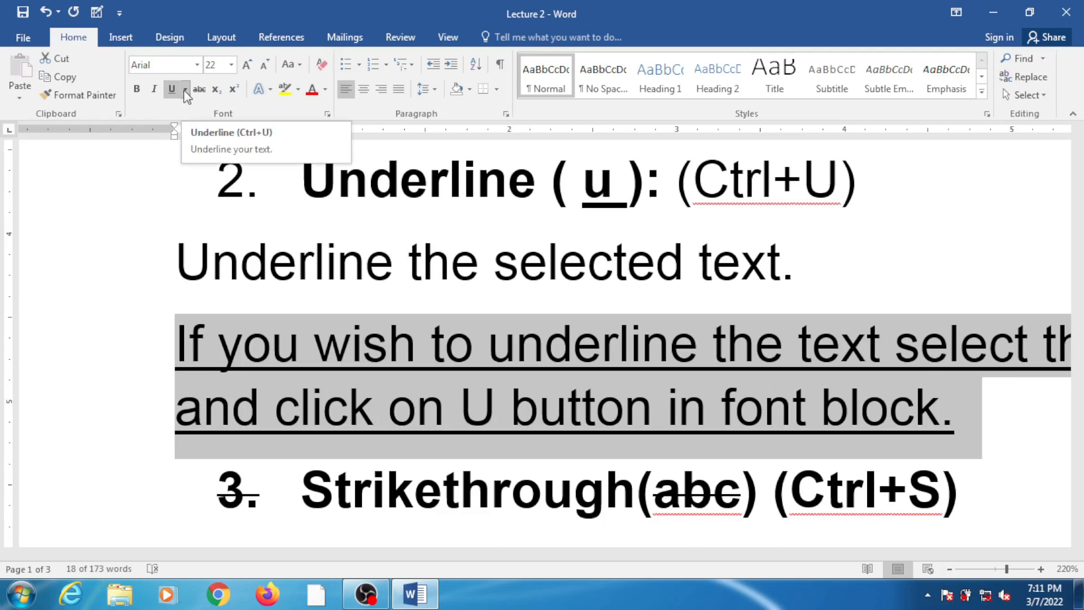
left_click(185, 90)
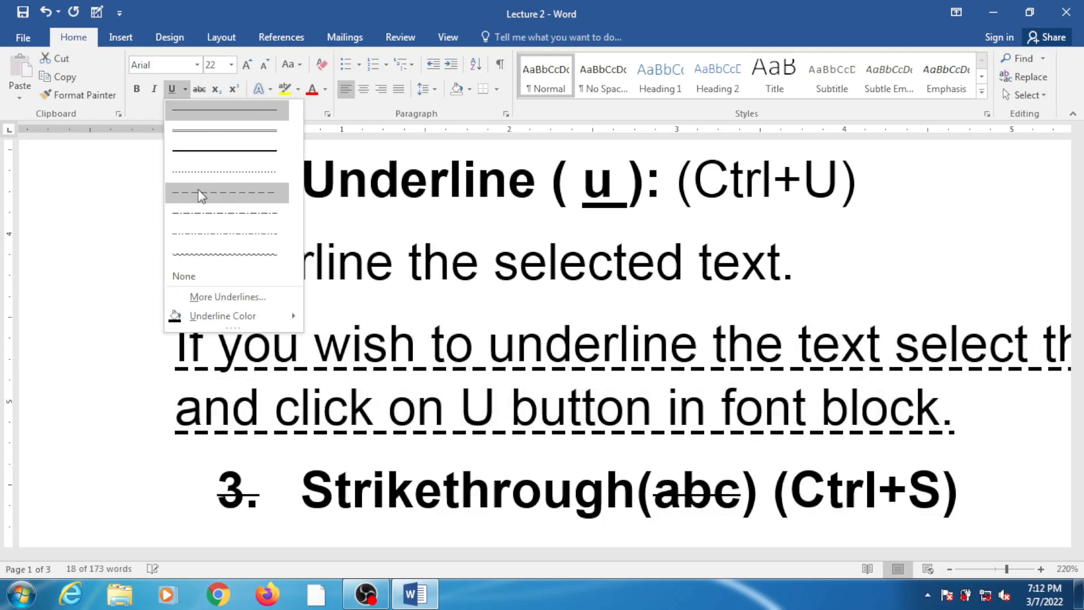
left_click(203, 138)
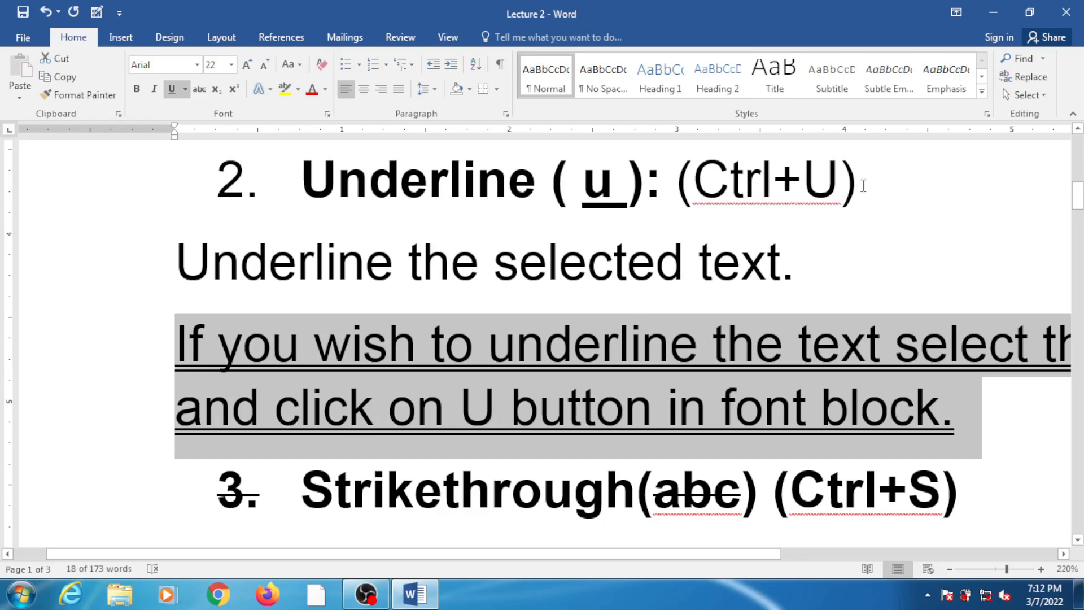
Remove the double underline from the "If you wish to underline" paragraph and toggle a single underline on and off.
left_click_drag(857, 181, 678, 197)
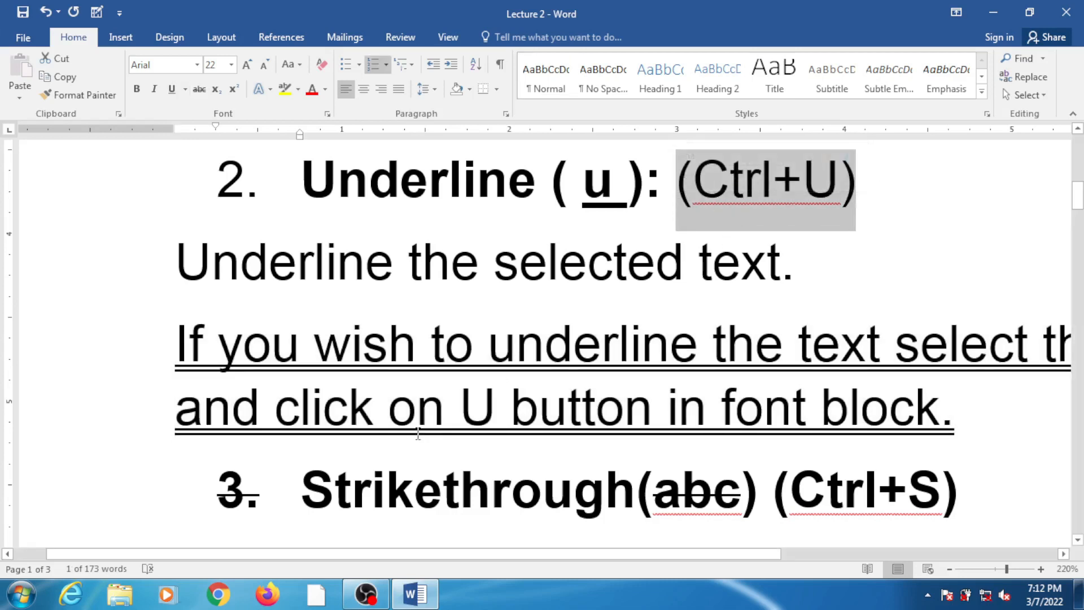
left_click(491, 434)
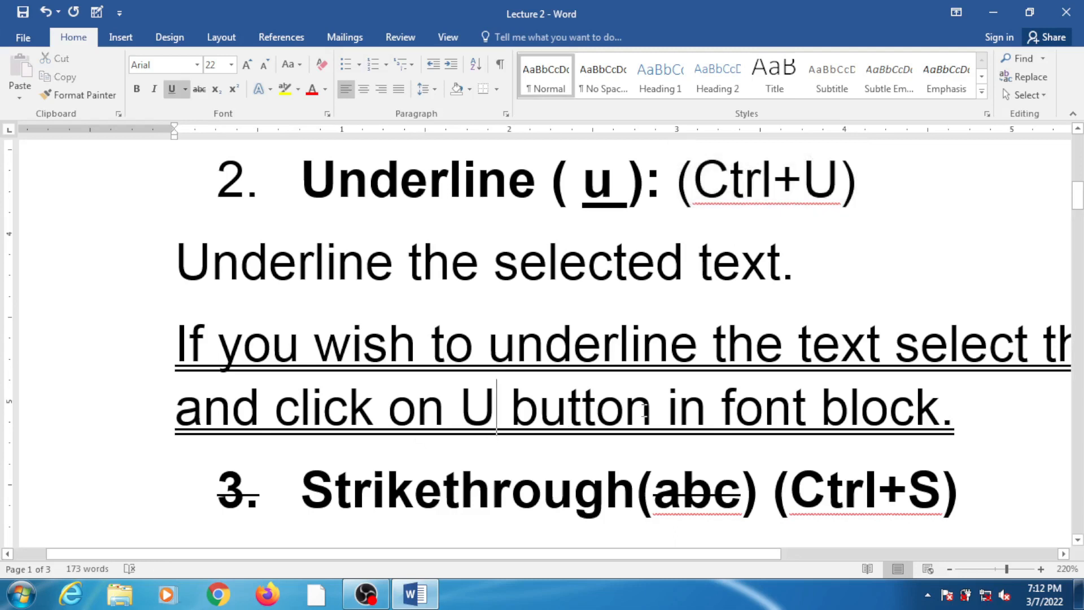
left_click_drag(953, 409, 63, 383)
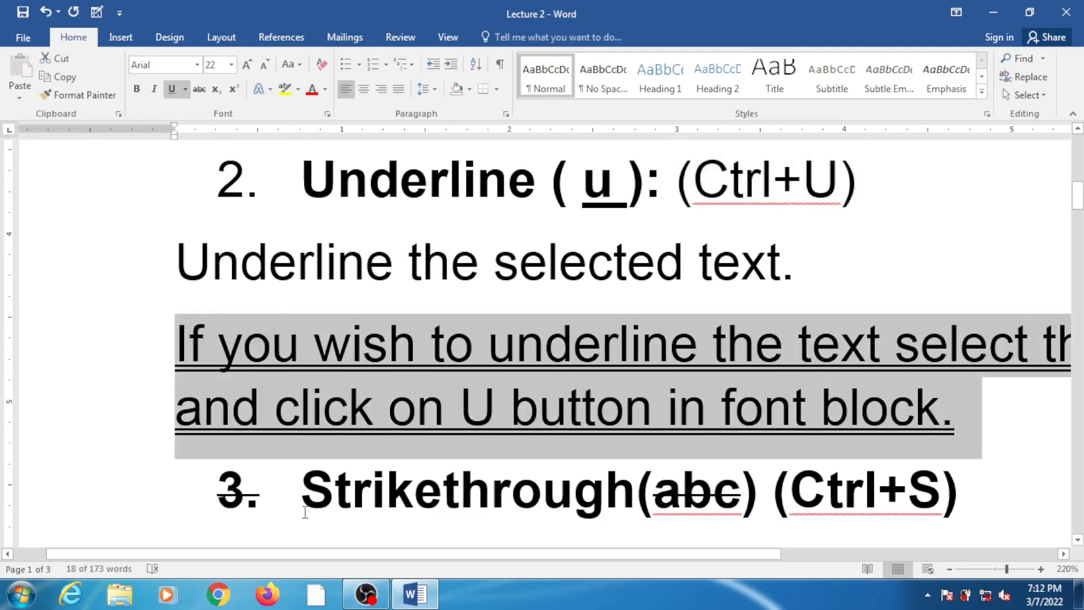
key("ctrl+u")
key("ctrl+u")
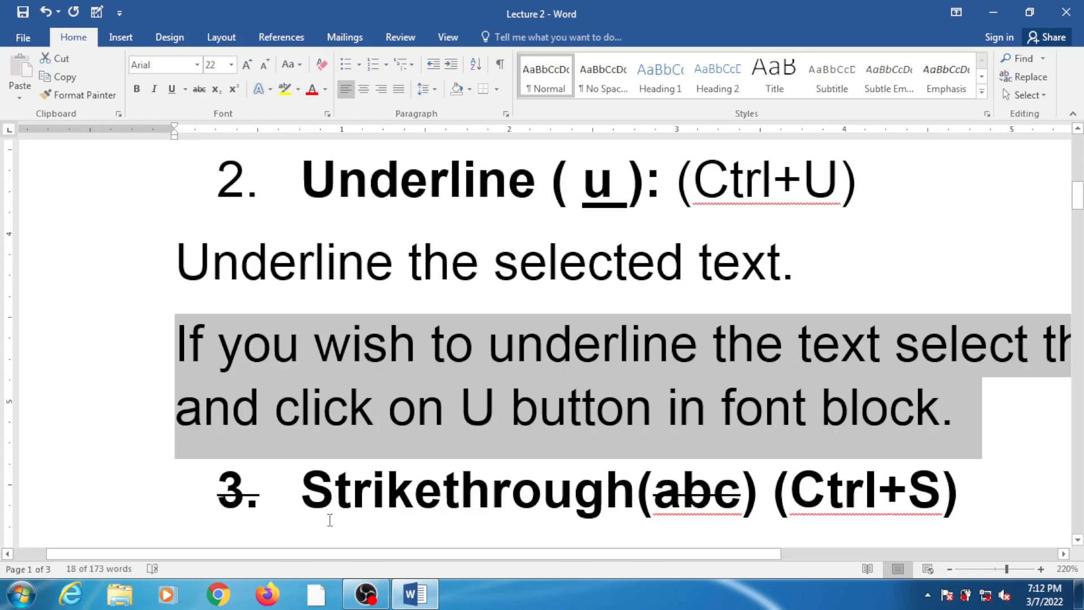
key("ctrl+u")
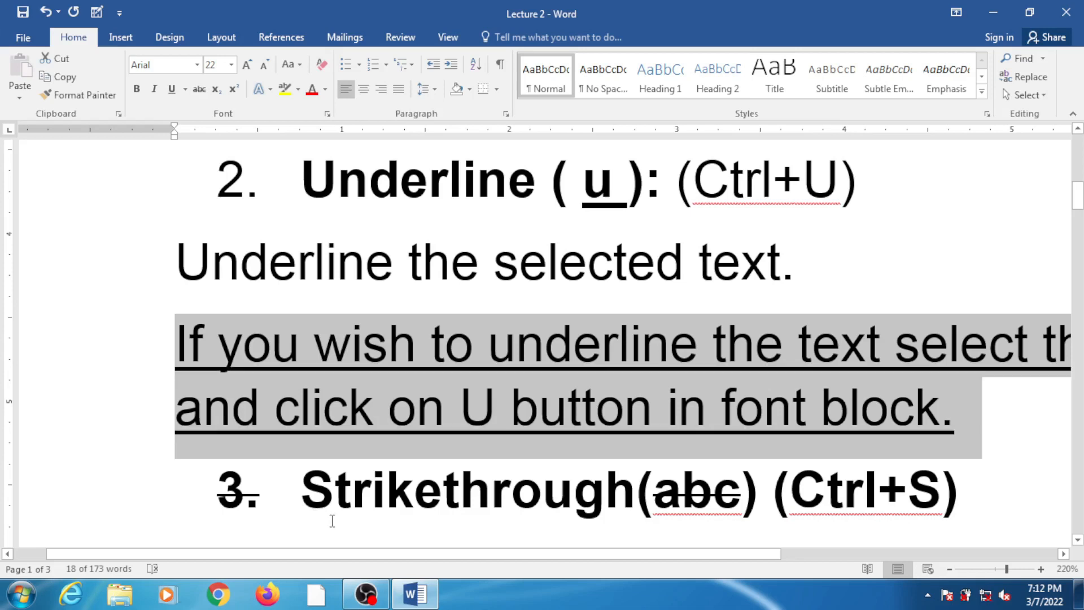
key("ctrl+u")
key("ctrl+u")
key("ctrl+u")
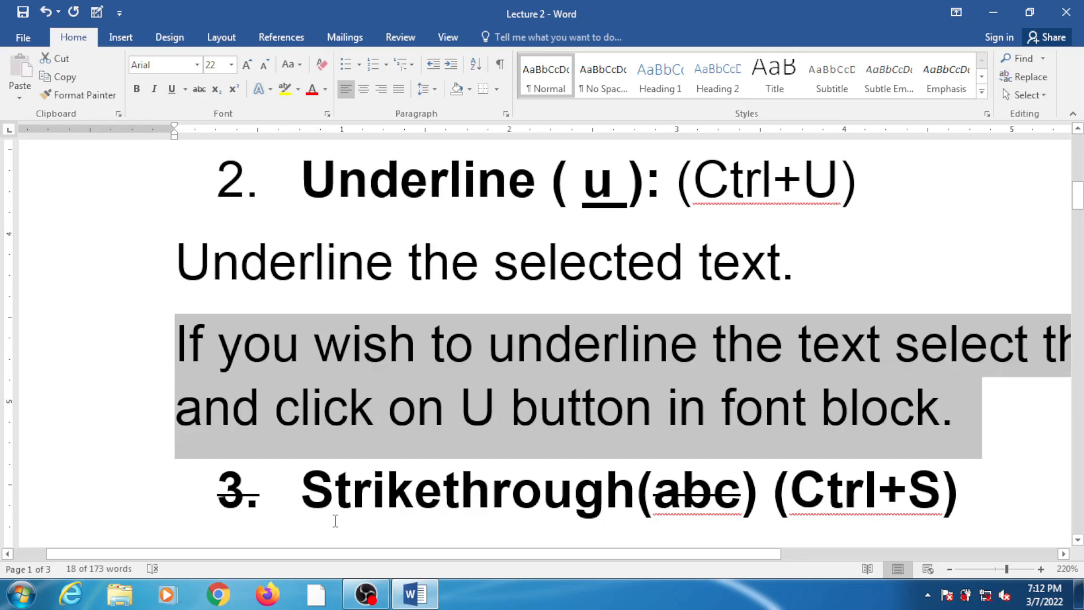
Replace the word "Underline" with "Italic" in the sentence below the Underline heading.
scroll(336, 520, "down", 5)
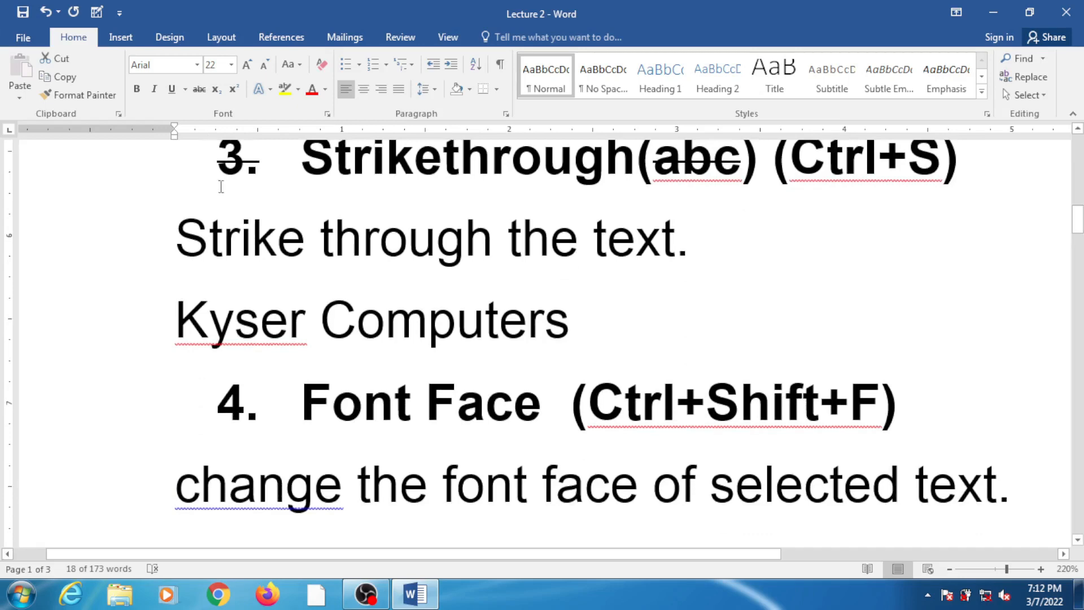
scroll(231, 227, "up", 1)
scroll(231, 227, "up", 6)
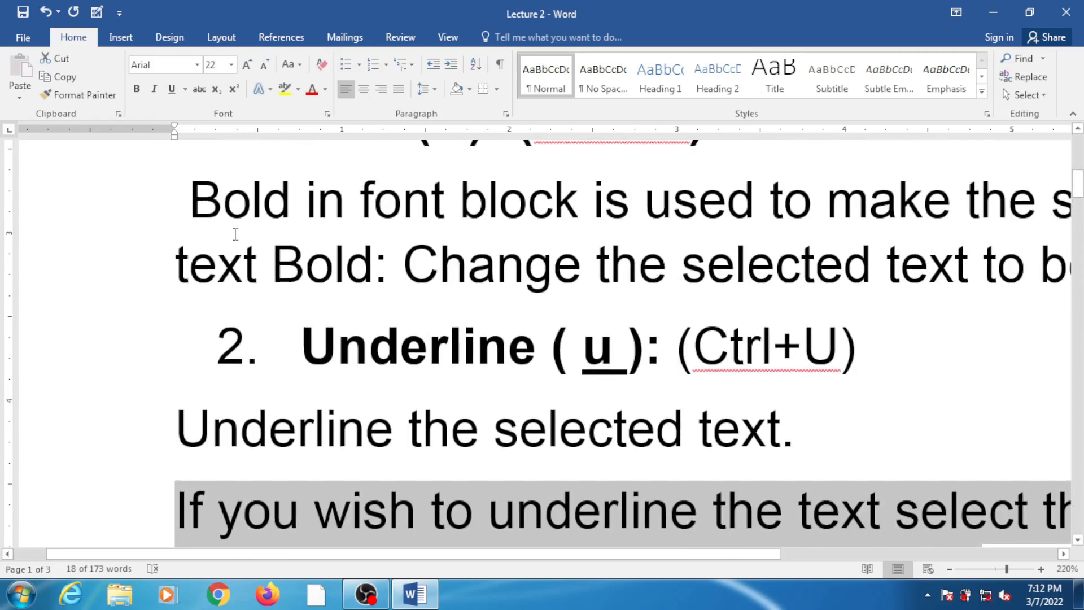
scroll(236, 234, "down", 1)
scroll(244, 283, "down", 1)
double_click(237, 264)
type("Italic  t")
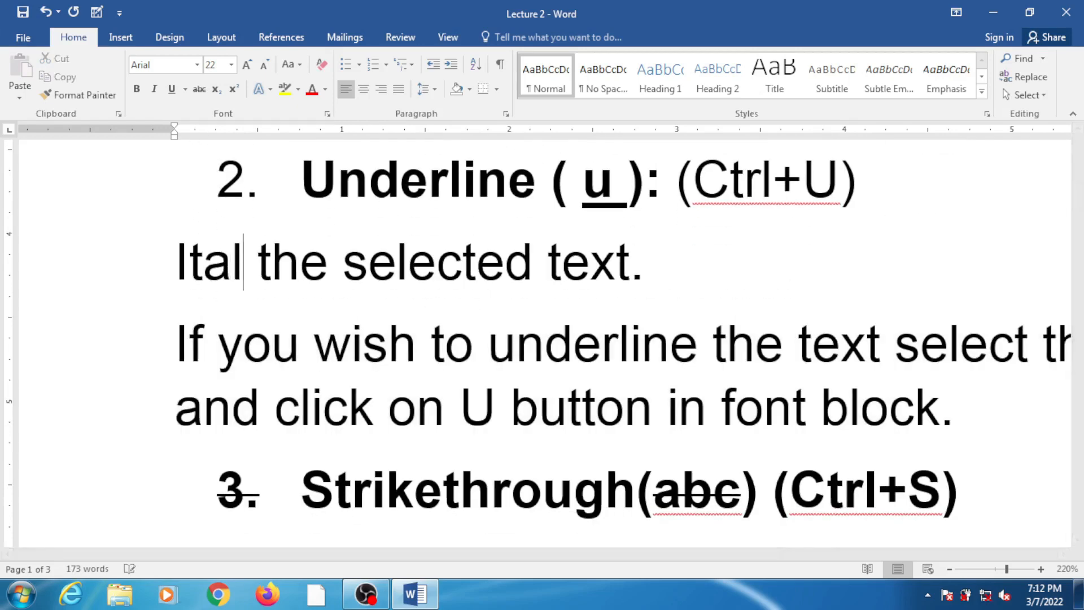
type("h")
key("BackSpace")
key("BackSpace")
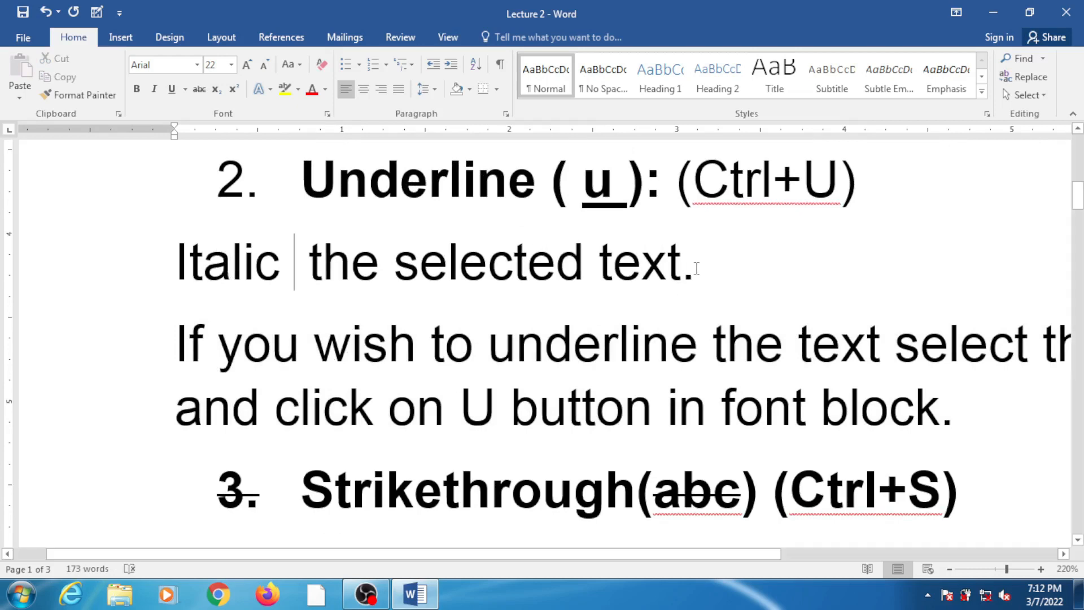
Italicize the whole sentence "Italic the selected text.".
left_click_drag(715, 279, 217, 296)
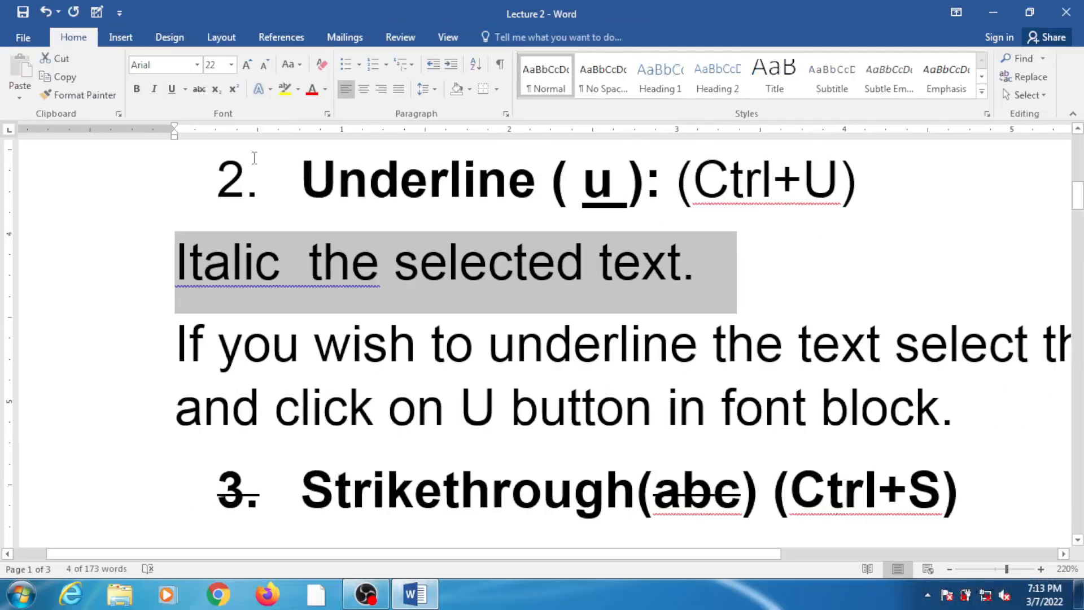
left_click(153, 92)
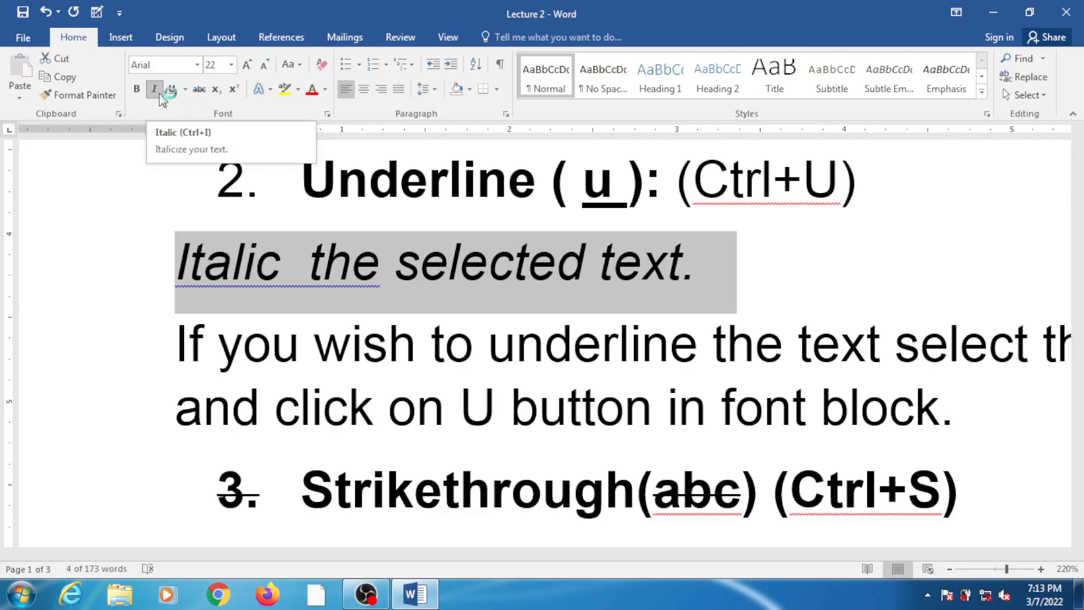
scroll(322, 265, "down", 5)
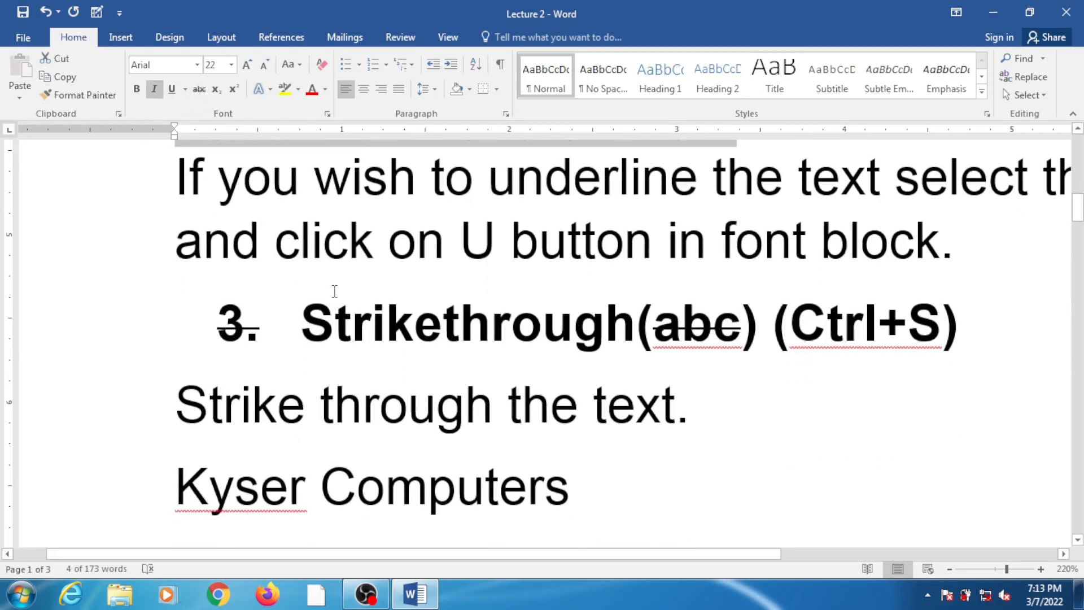
Apply strikethrough to the line "Strike through the text." and to the "Kyser Computers" line below it.
scroll(334, 282, "up", 3)
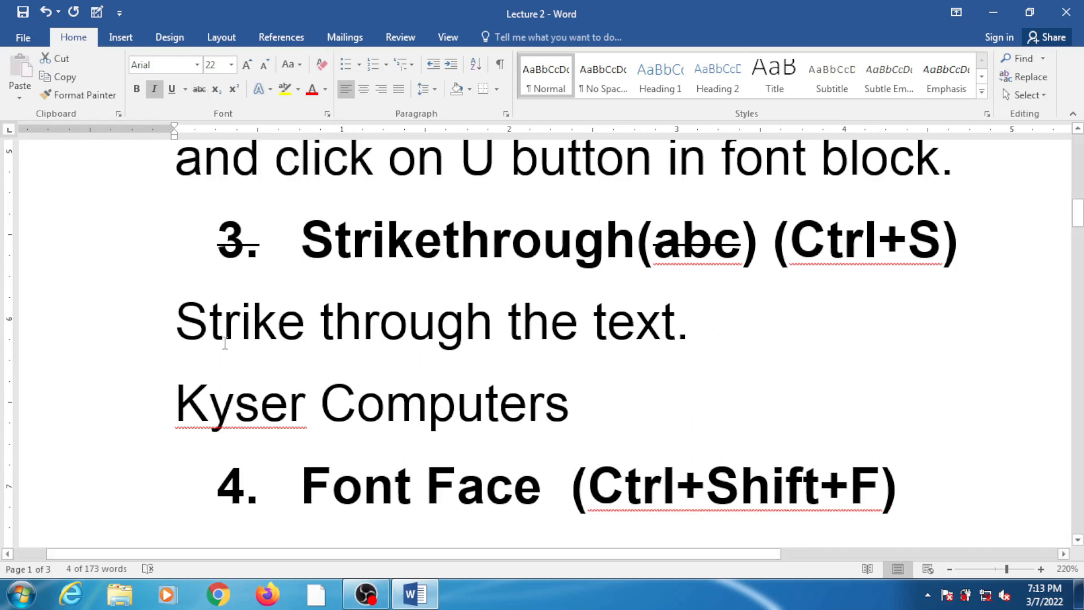
left_click_drag(188, 317, 686, 314)
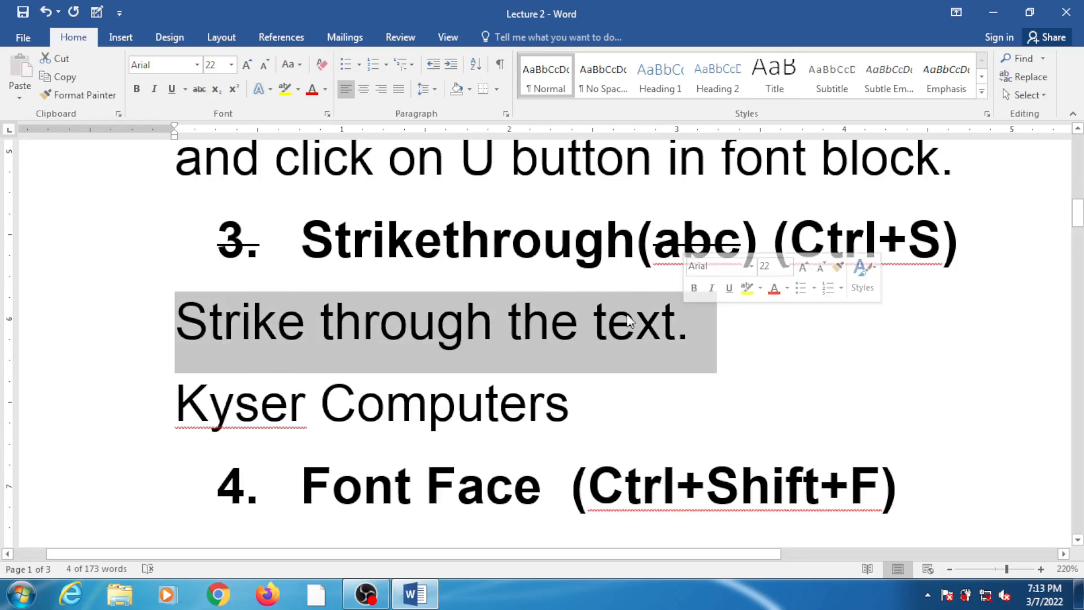
left_click(199, 89)
scroll(248, 355, "up", 6)
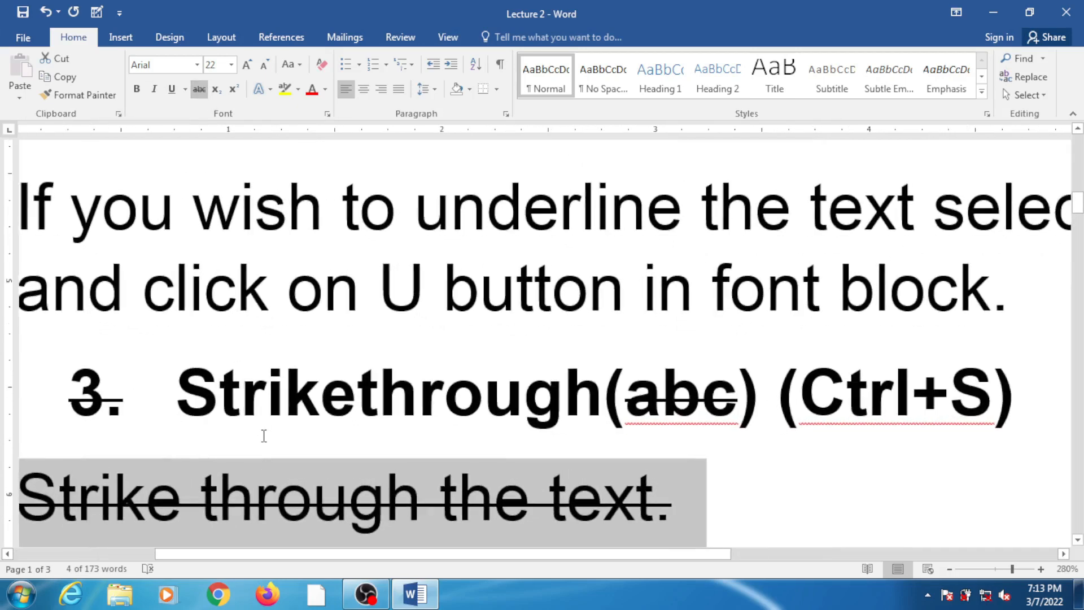
left_click(251, 357)
scroll(215, 370, "down", 3)
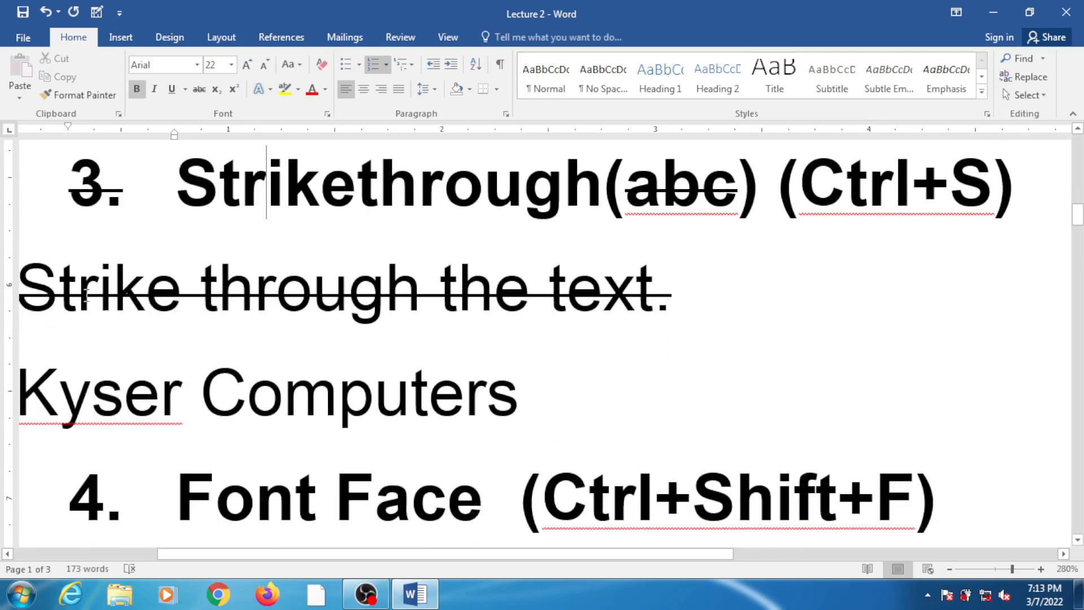
left_click_drag(679, 291, 73, 313)
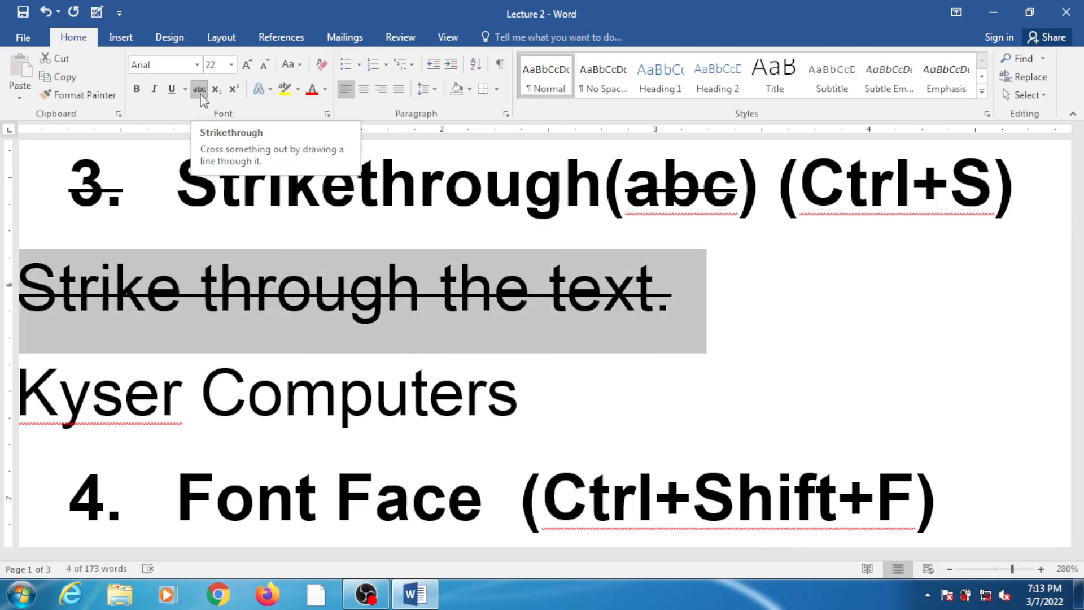
left_click_drag(533, 400, 12, 392)
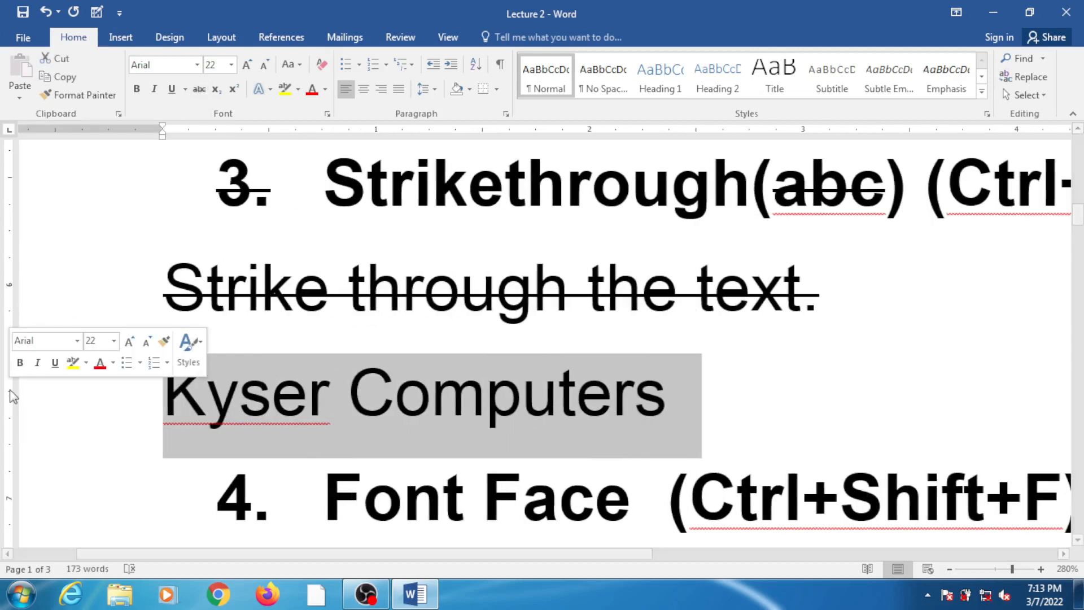
left_click(199, 89)
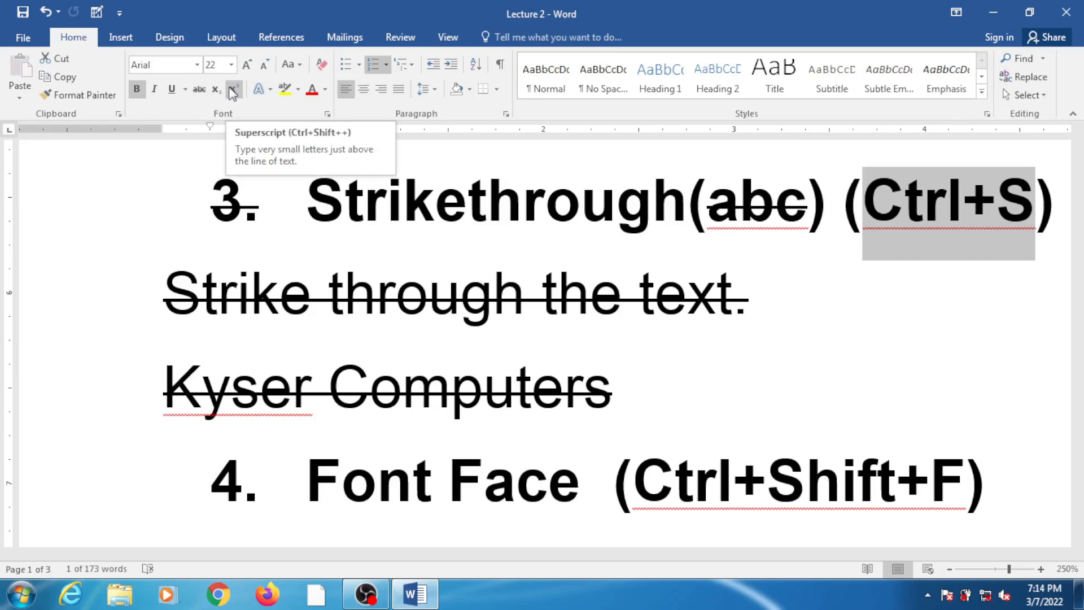
Add the expression N9+B7+CN-1 as normal-level text after the existing example under the Superscript heading.
scroll(304, 281, "down", 15)
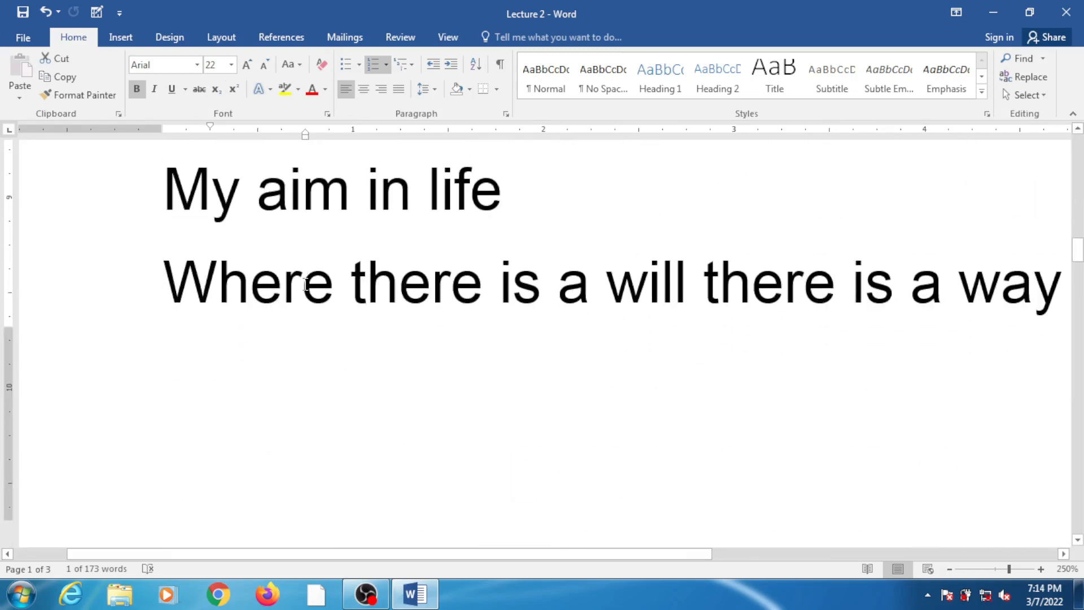
scroll(304, 280, "down", 15)
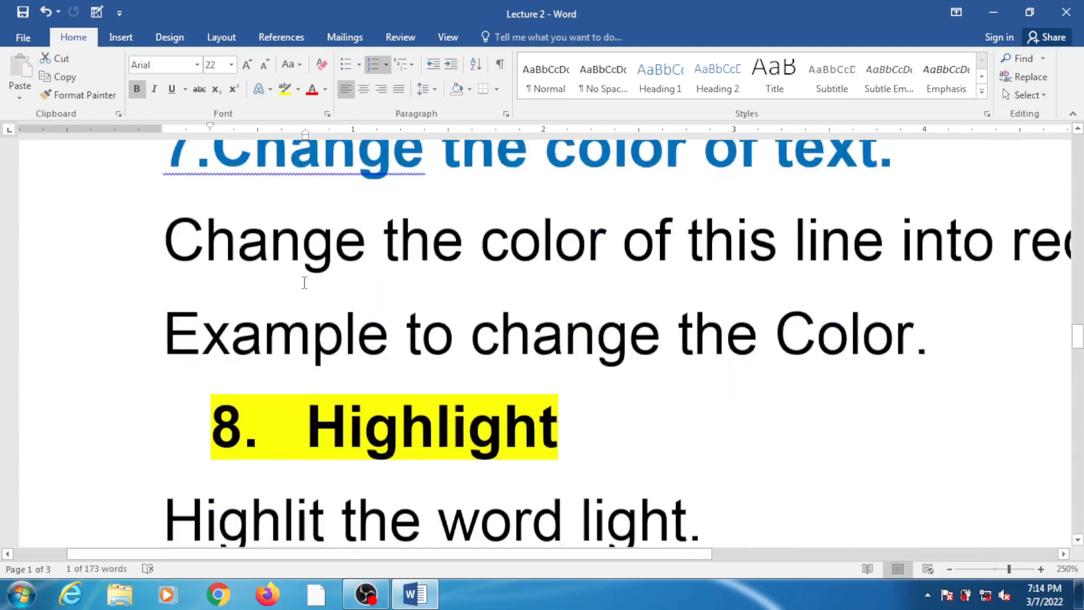
scroll(305, 280, "down", 10)
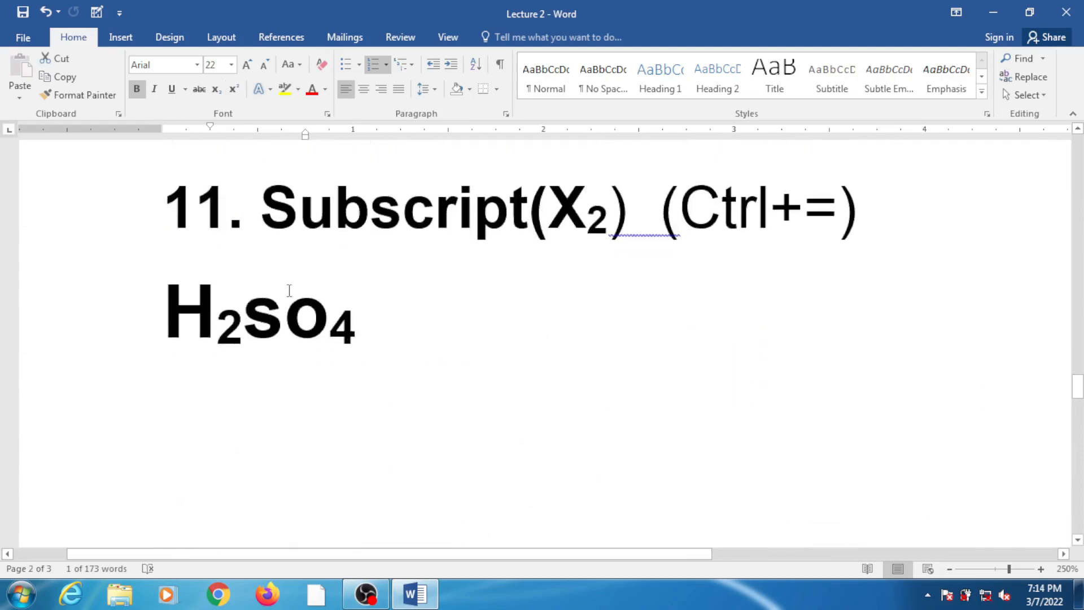
scroll(289, 291, "up", 6)
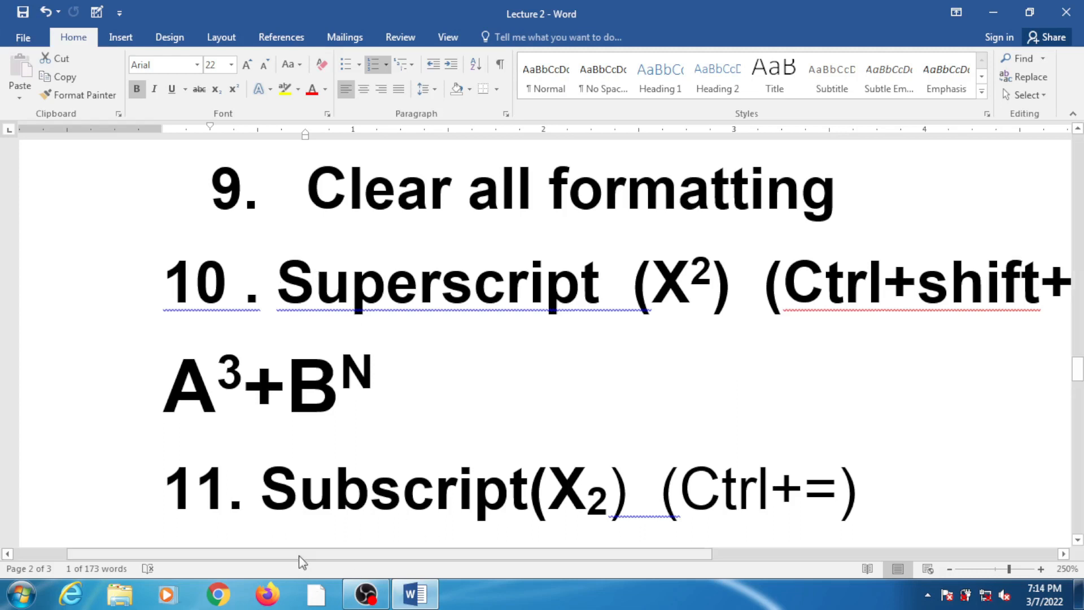
left_click_drag(305, 556, 435, 581)
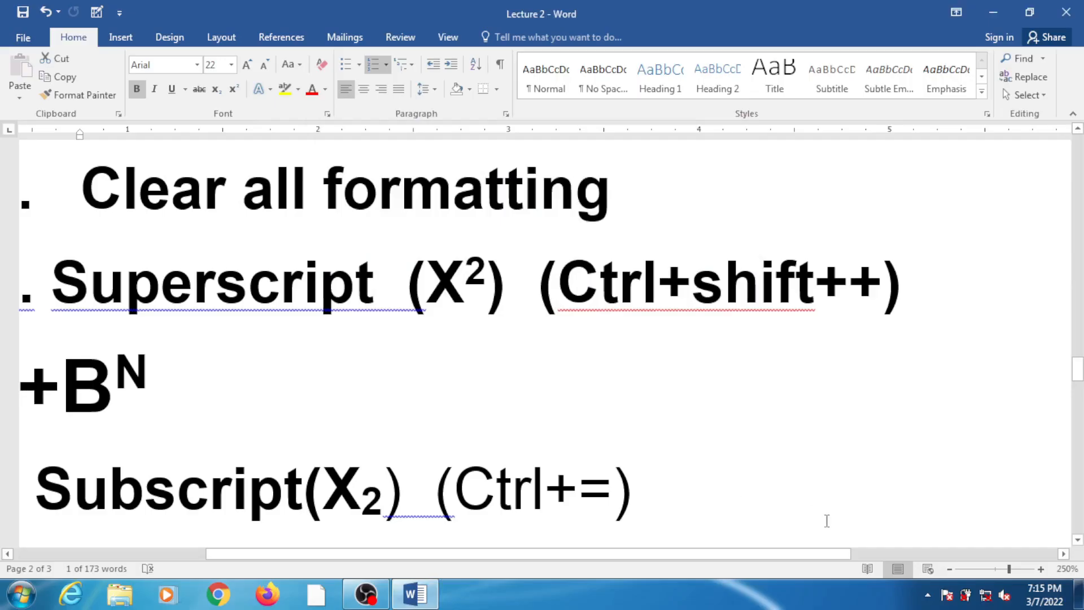
scroll(401, 469, "down", 8)
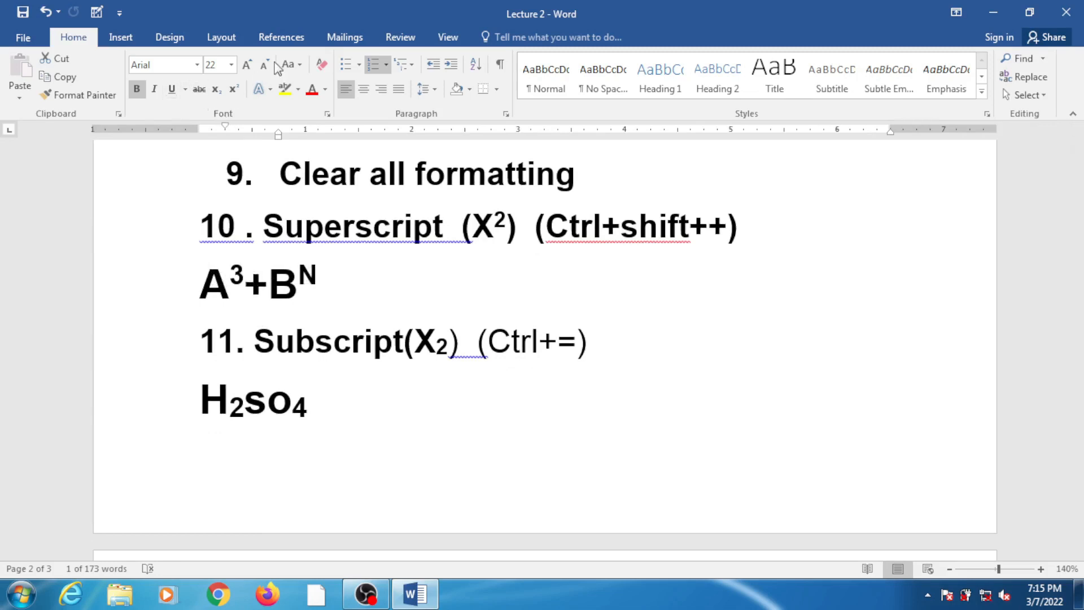
left_click(341, 300)
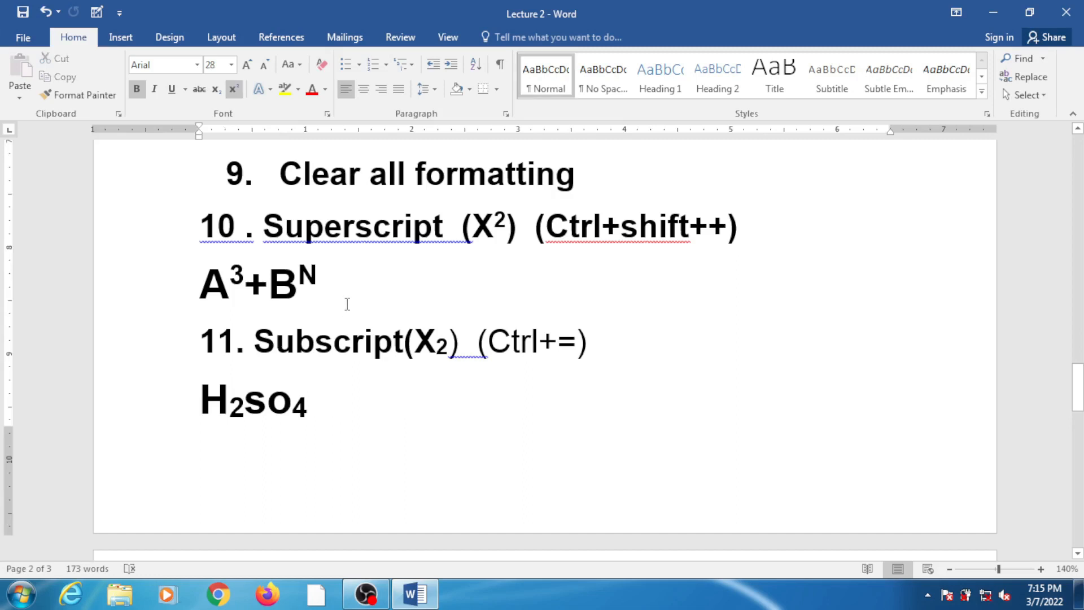
key("ctrl+shift+plus")
type("N")
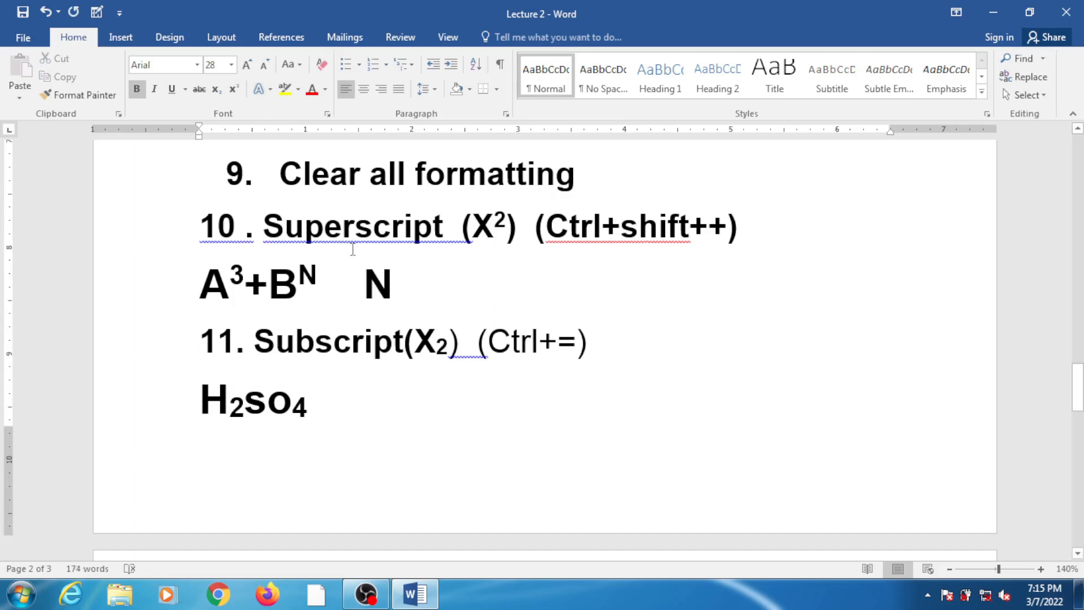
type("9")
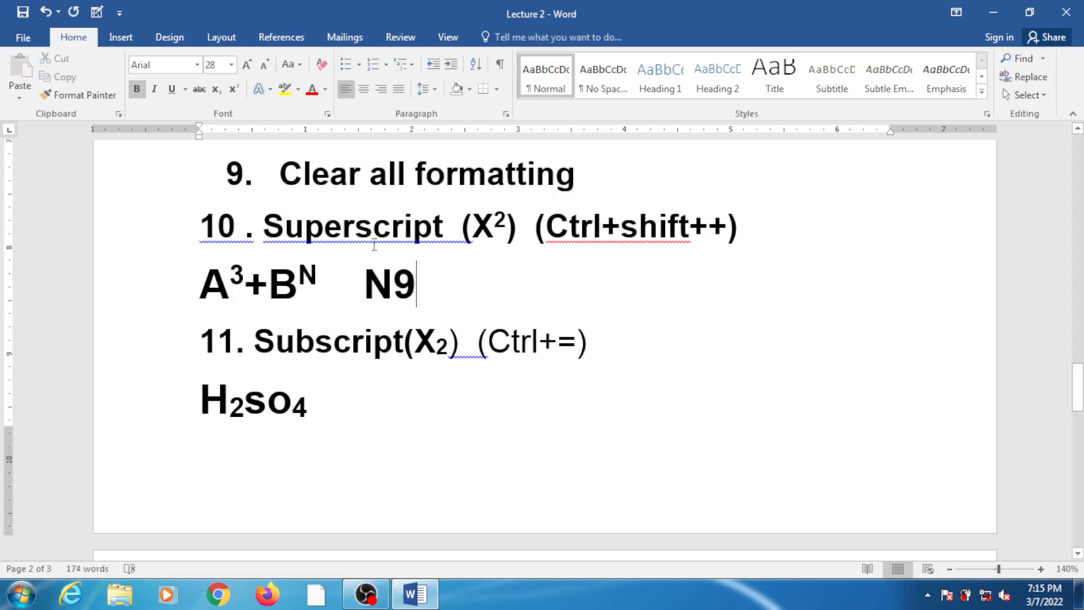
type("+B")
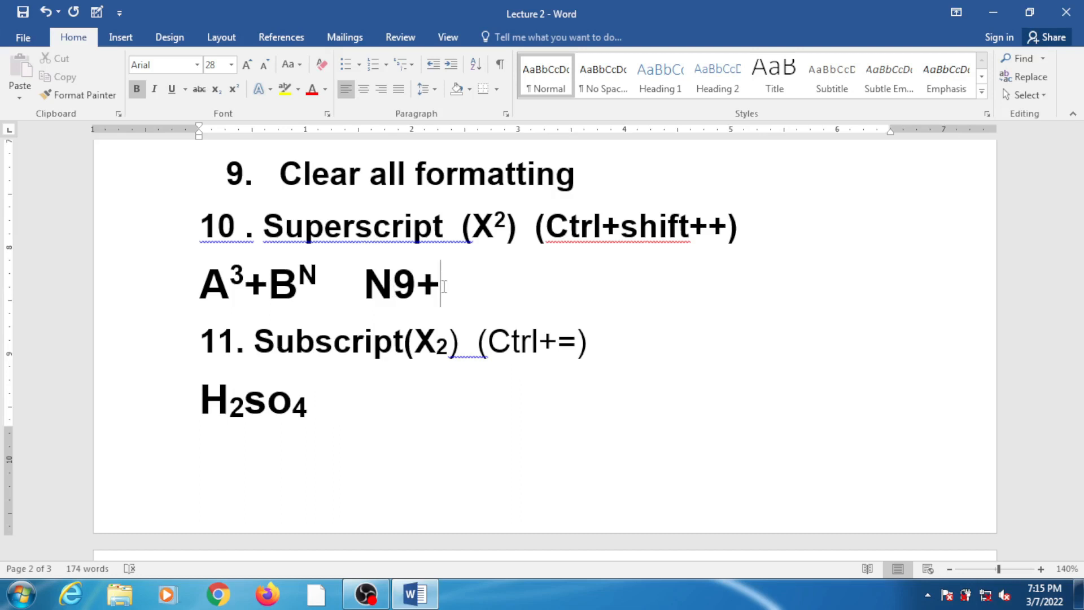
type("7+C")
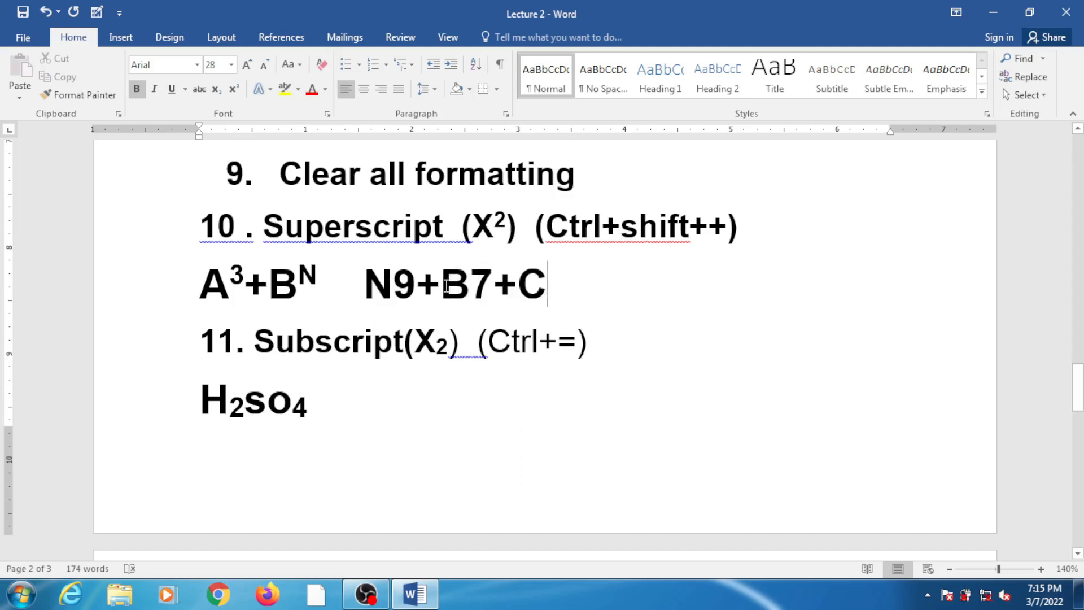
type("N-")
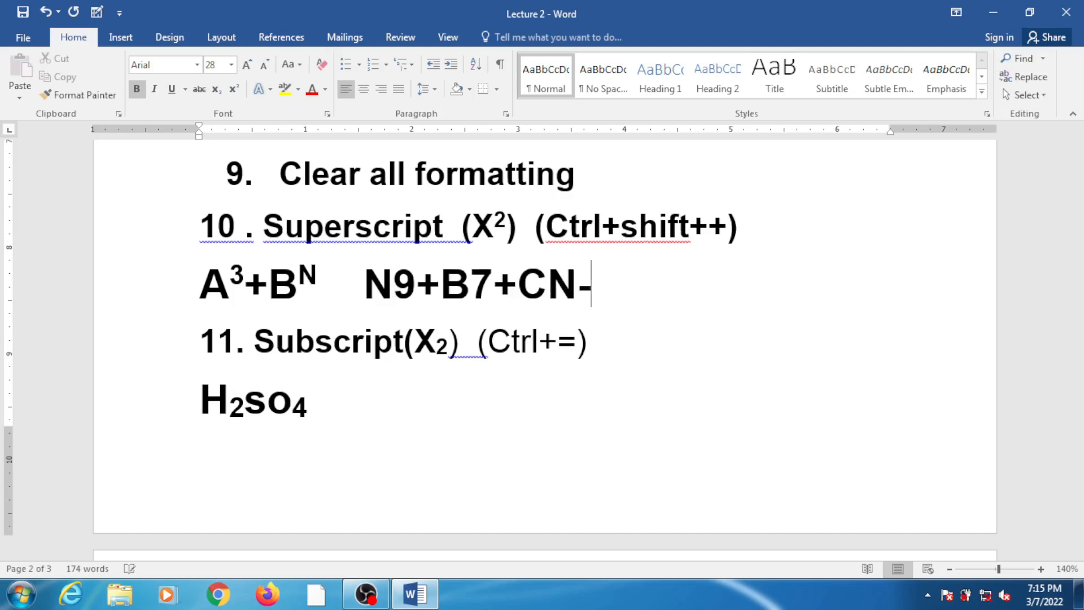
type("1")
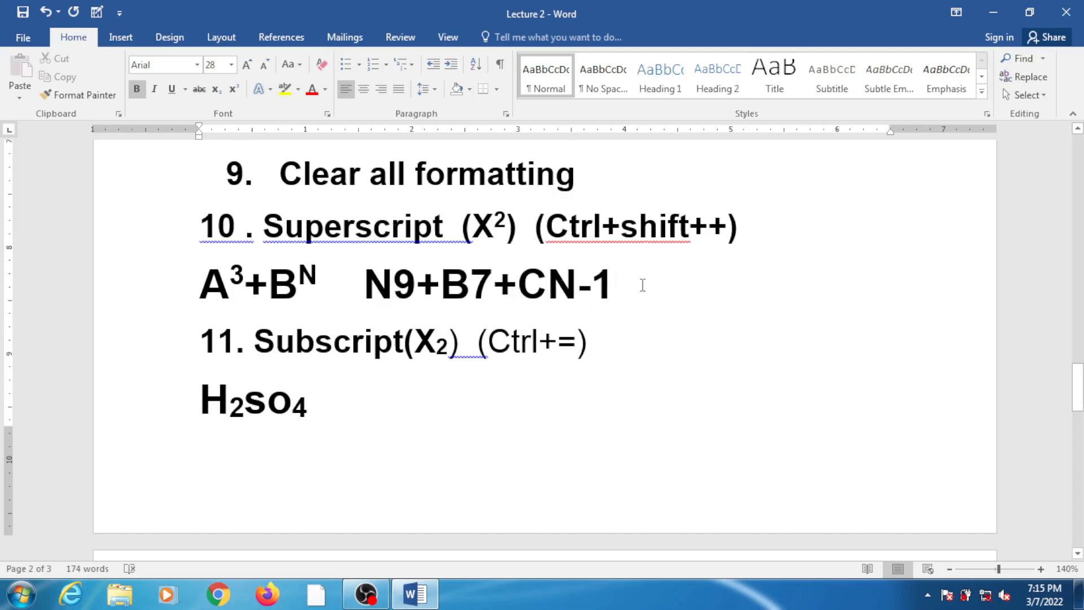
Make the N-1, the 7 and the 9 in the new expression superscript.
left_click_drag(579, 291, 557, 288)
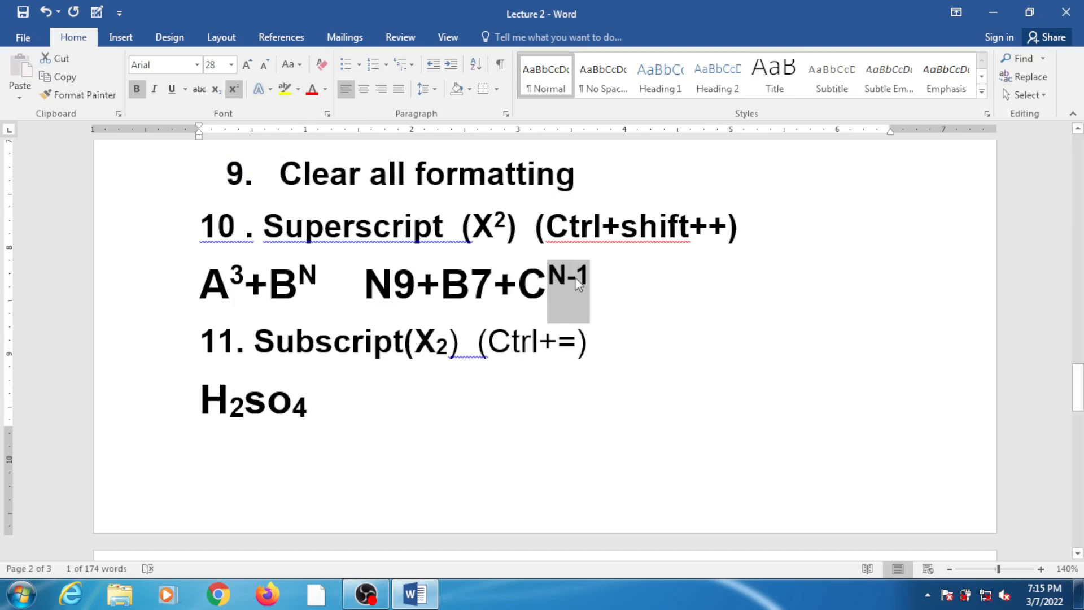
left_click_drag(493, 285, 470, 285)
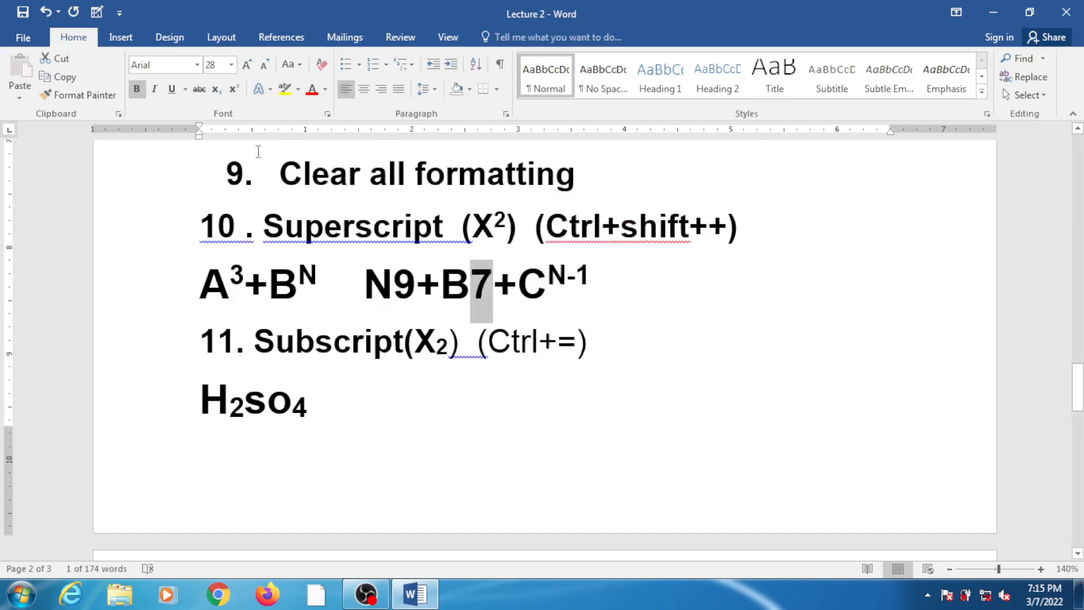
left_click(235, 90)
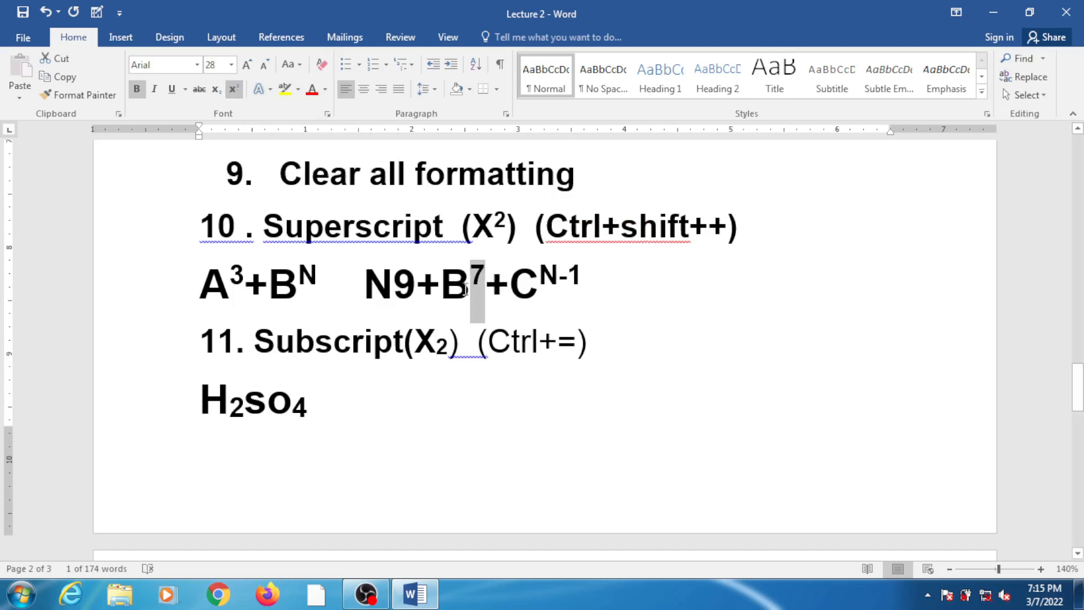
left_click_drag(417, 283, 395, 284)
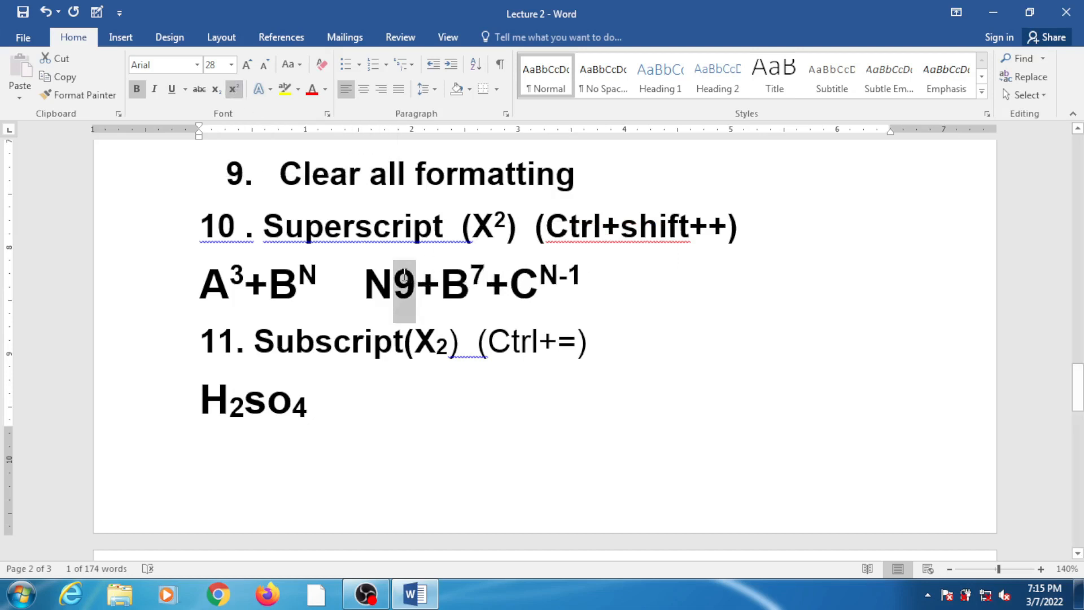
left_click(235, 90)
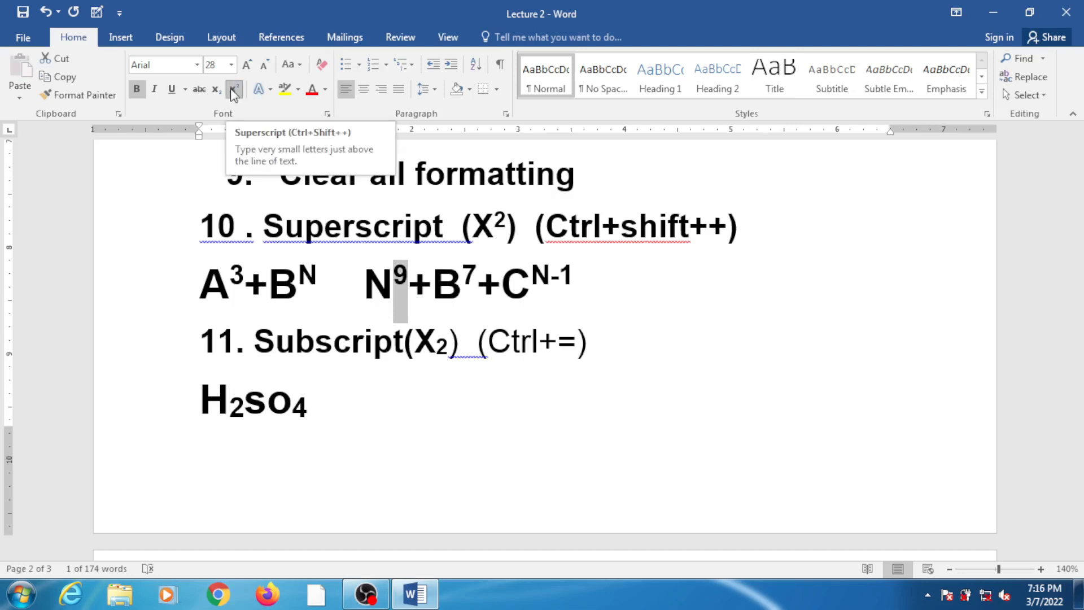
Add "co2" after the H2so4 example under the Subscript heading and make its 2 subscript.
left_click(337, 389)
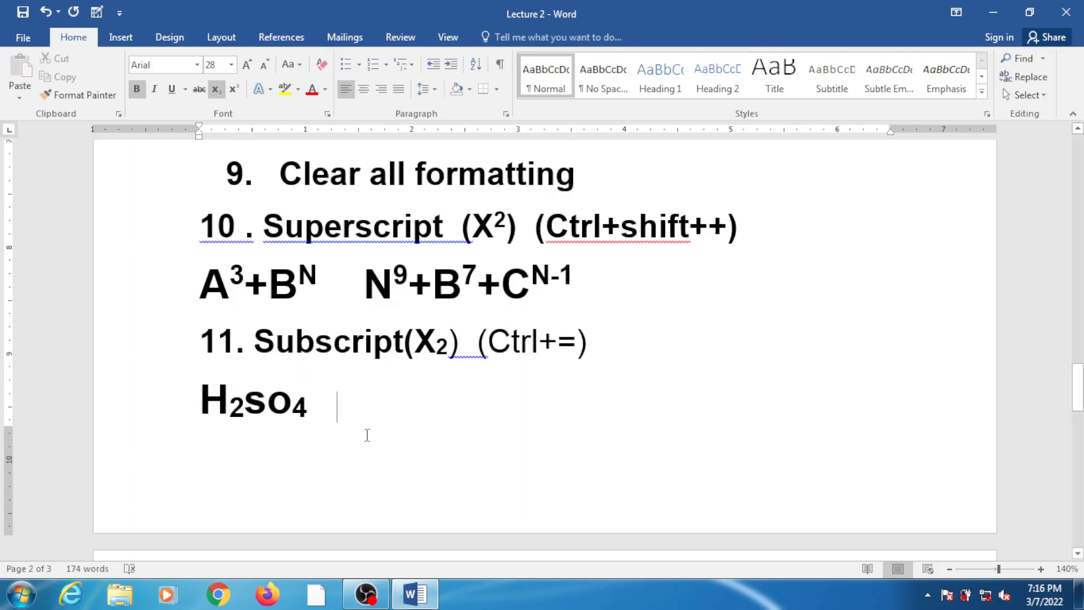
type("co2")
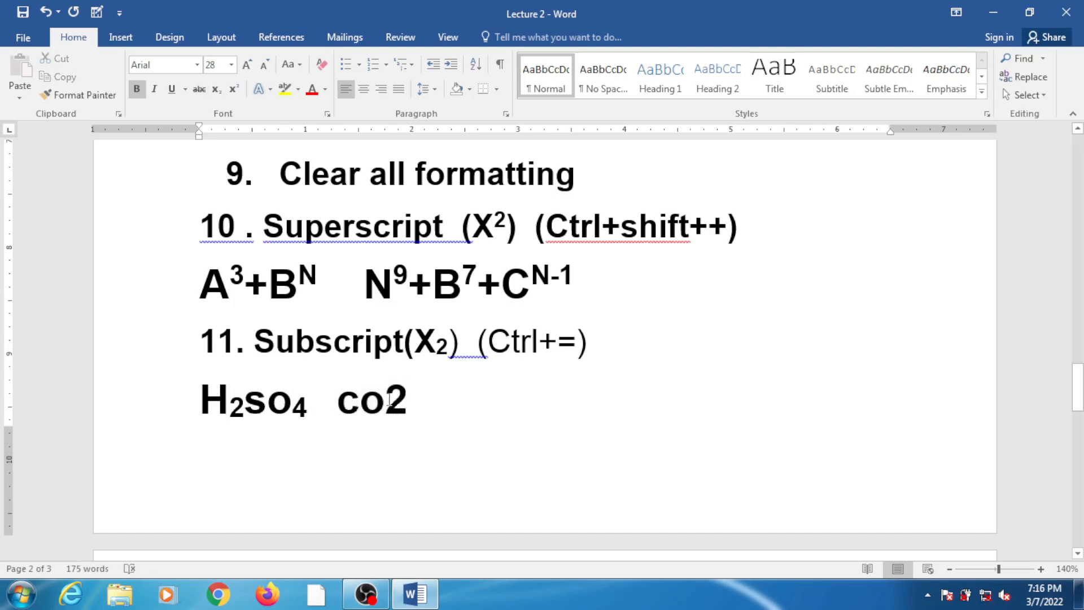
left_click_drag(395, 410, 409, 410)
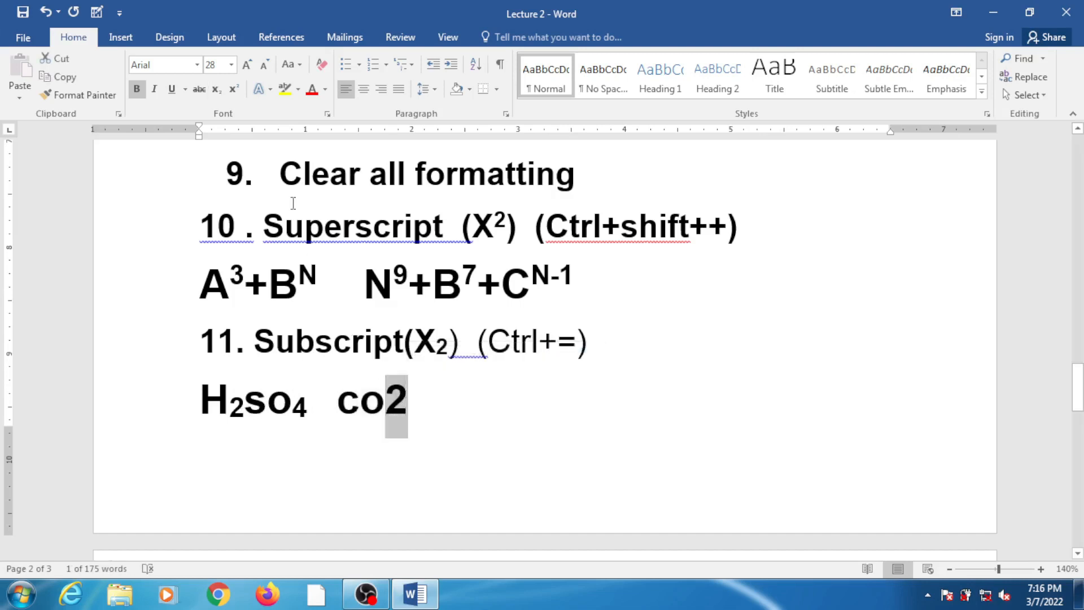
left_click(216, 90)
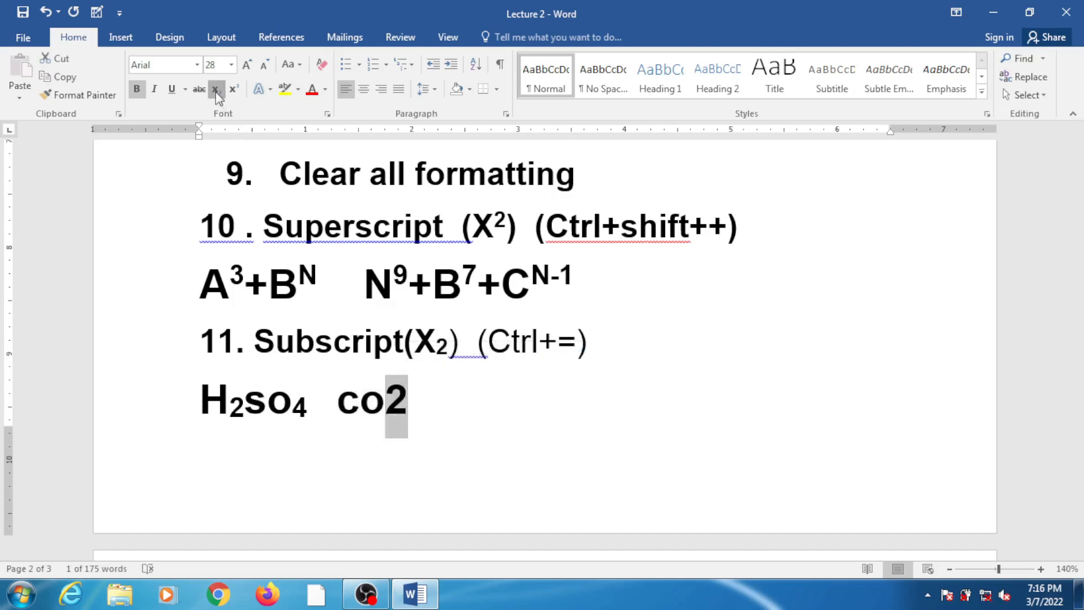
Try entering "dddd" directly after the subscript 2 of co2 and delete those letters again.
left_click(402, 415)
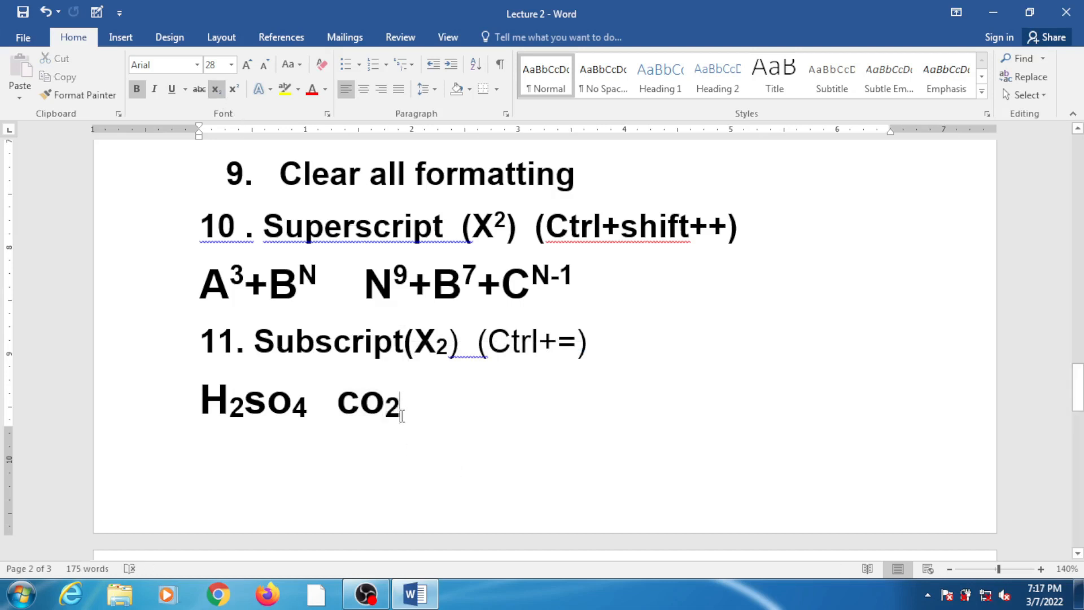
type("dddd")
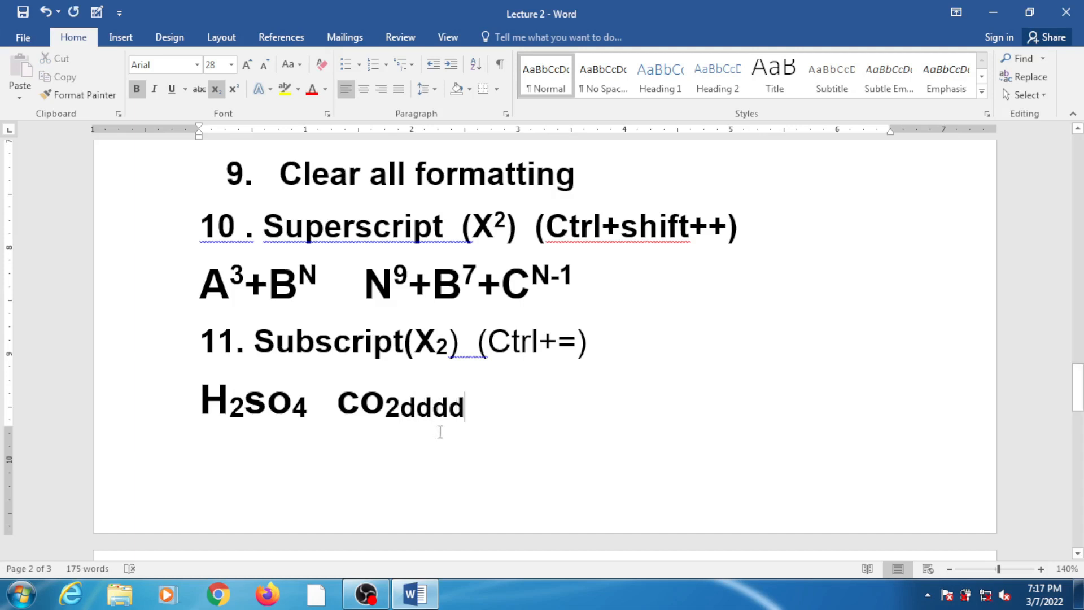
key("BackSpace")
key("BackSpace")
key("BackSpace")
key("BackSpace")
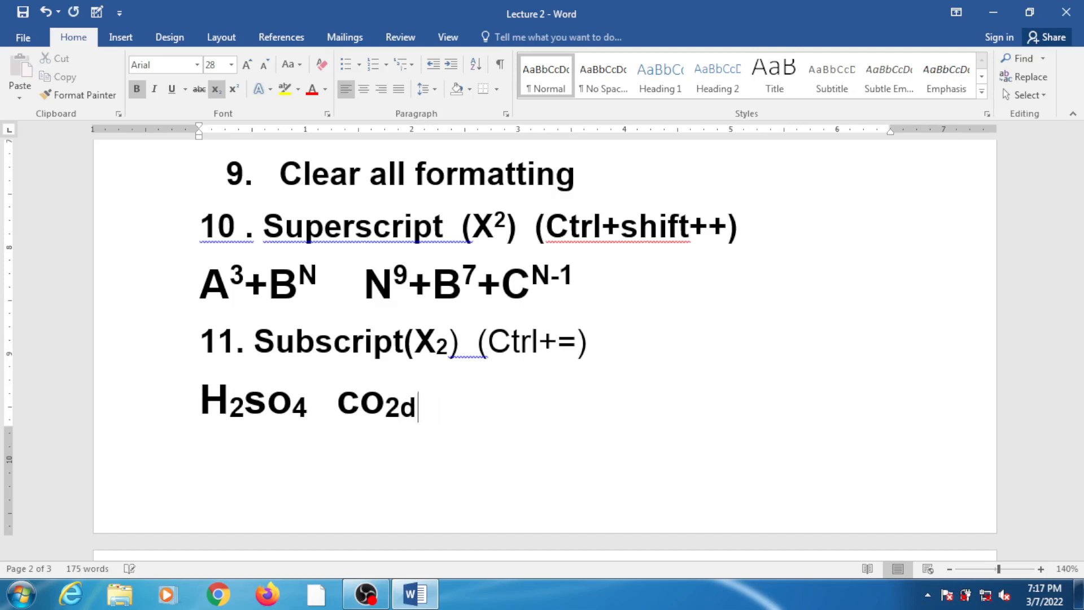
Add "dhdyn" at normal level after the co2 example under the Subscript heading and make its n subscript.
left_click(218, 91)
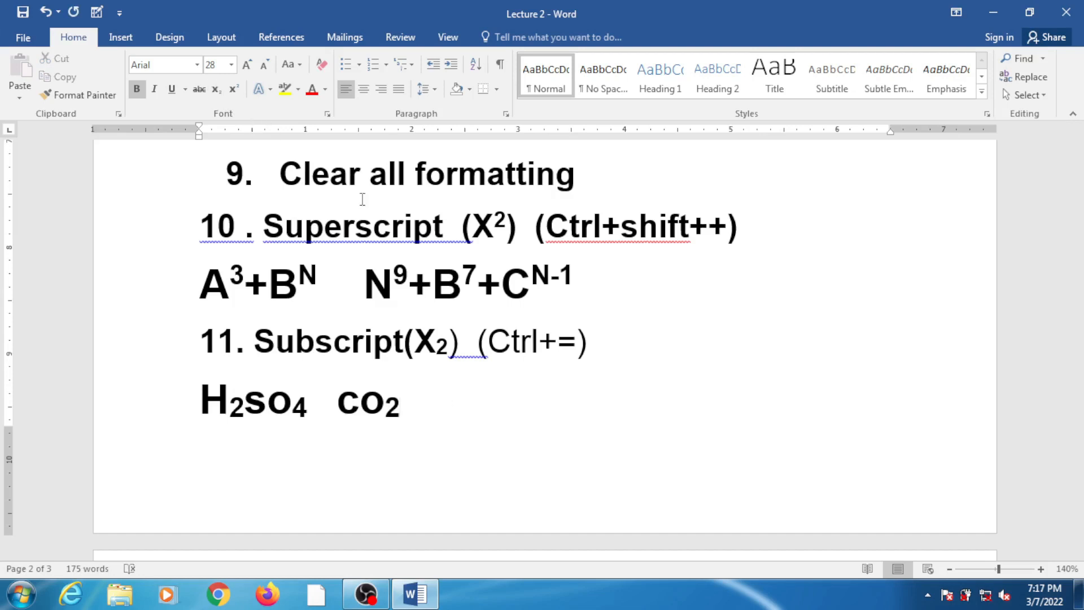
type("dhdy")
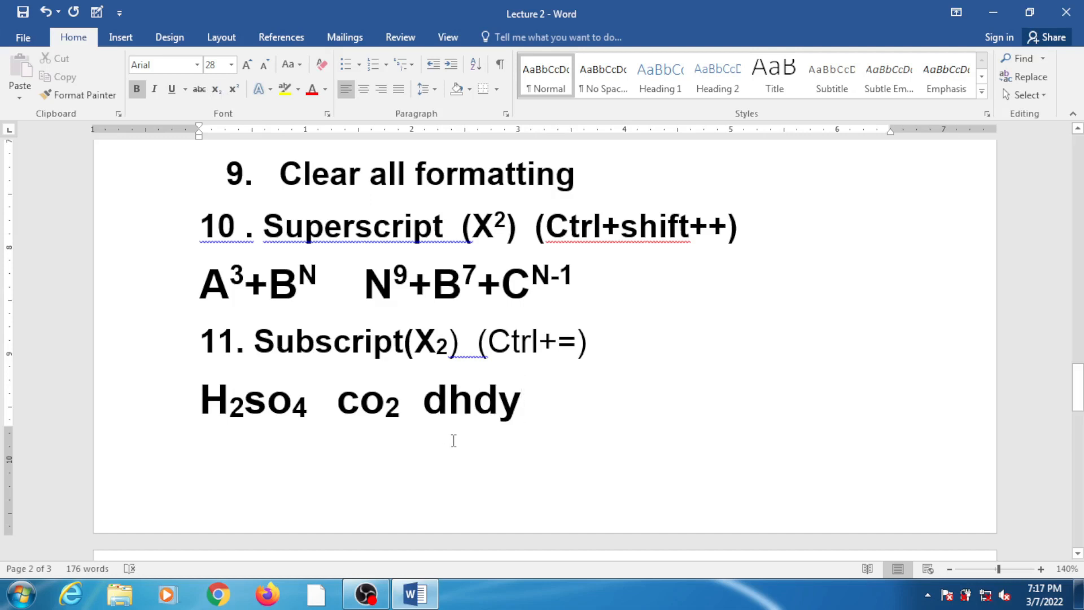
type("n")
left_click_drag(547, 418, 532, 424)
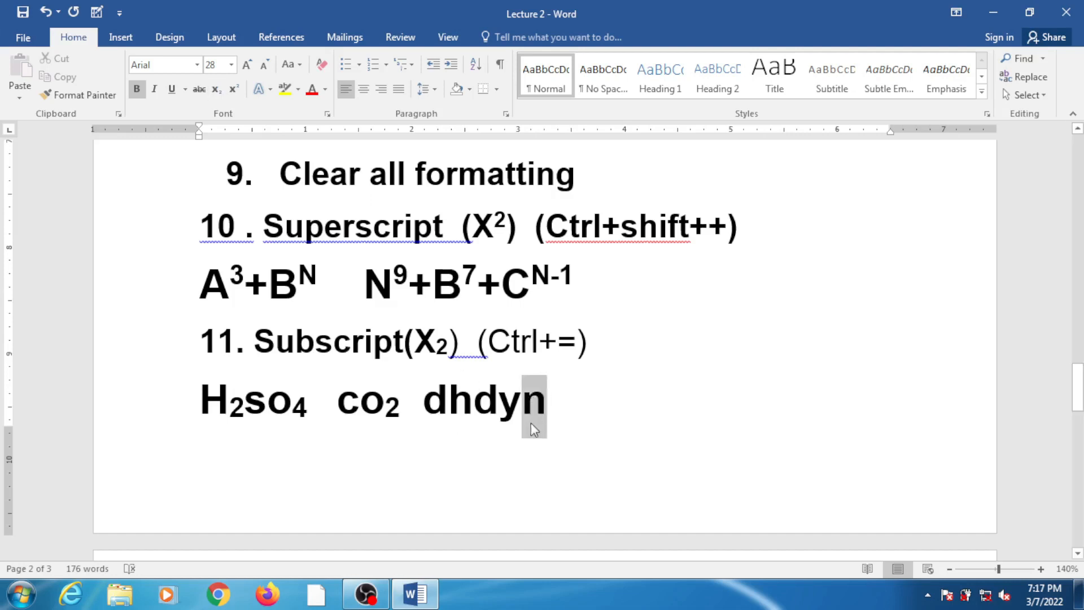
left_click(217, 93)
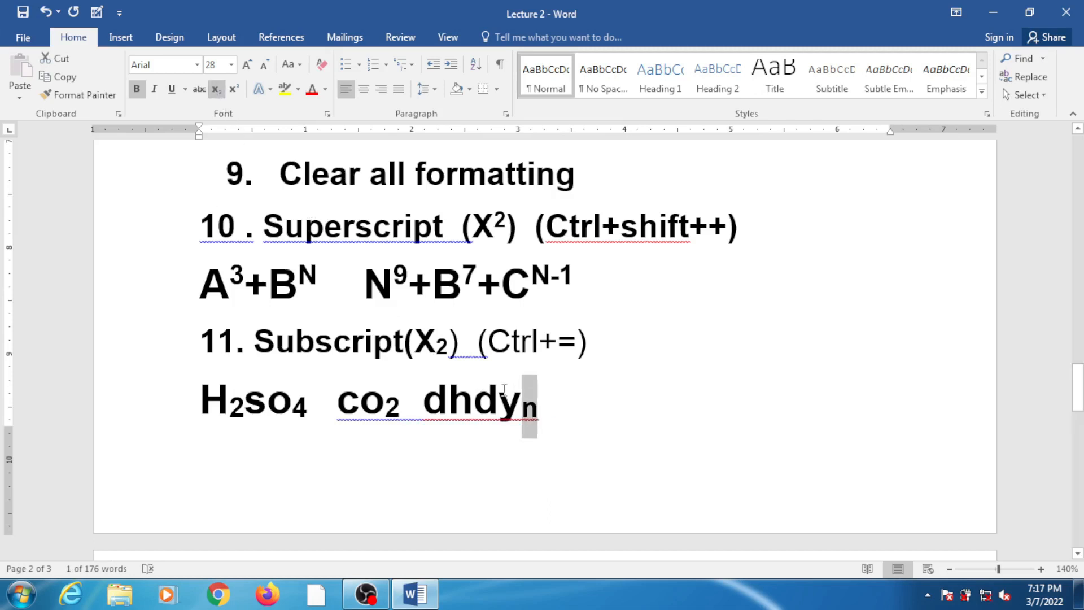
Try entering "sss" directly after the subscript n, delete those letters again and switch subscript off.
left_click(547, 418)
type("sss")
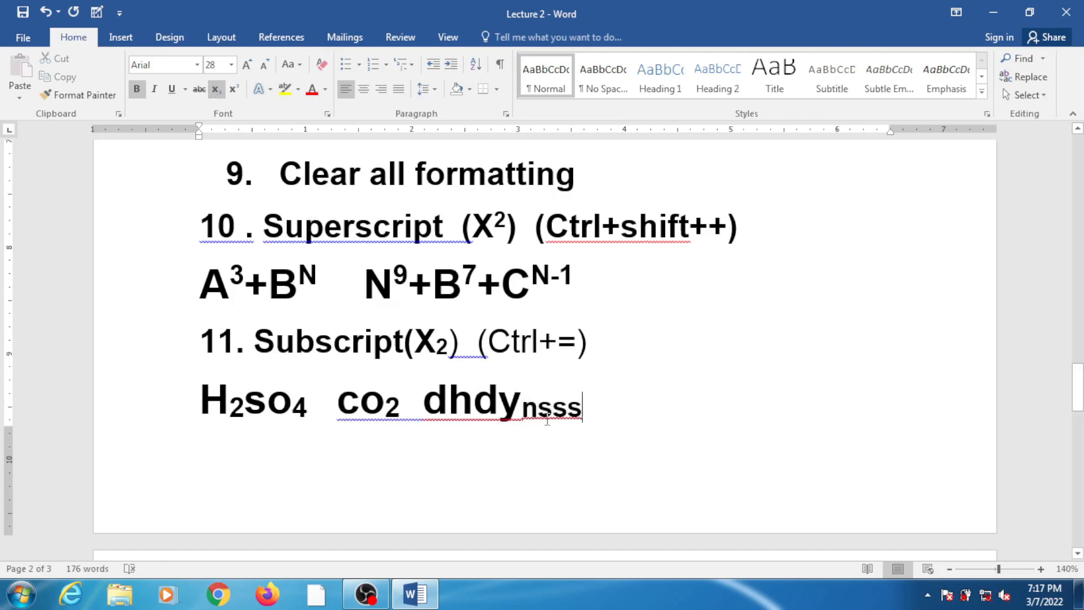
key("BackSpace")
key("BackSpace")
key("BackSpace")
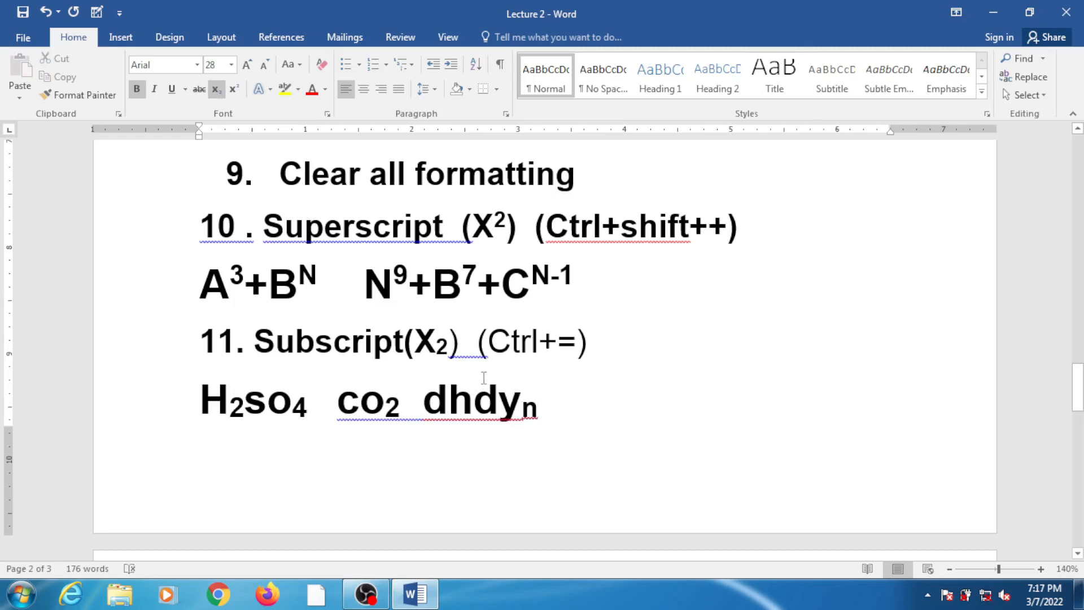
left_click(216, 89)
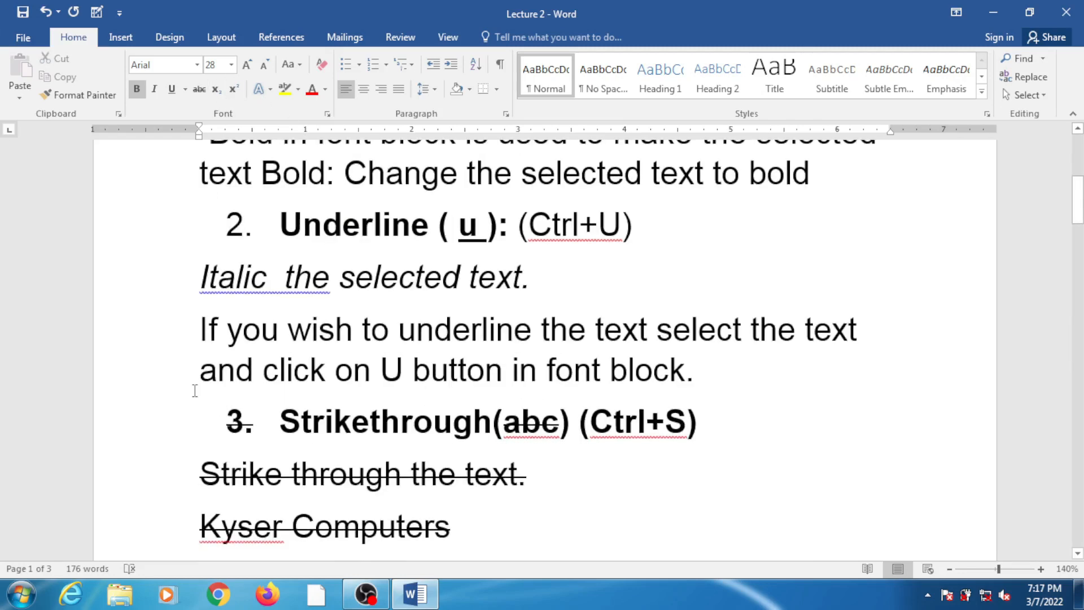
Set the font of the line "change the font face of selected text." under the Font Face heading to Jokerman.
scroll(194, 390, "down", 4)
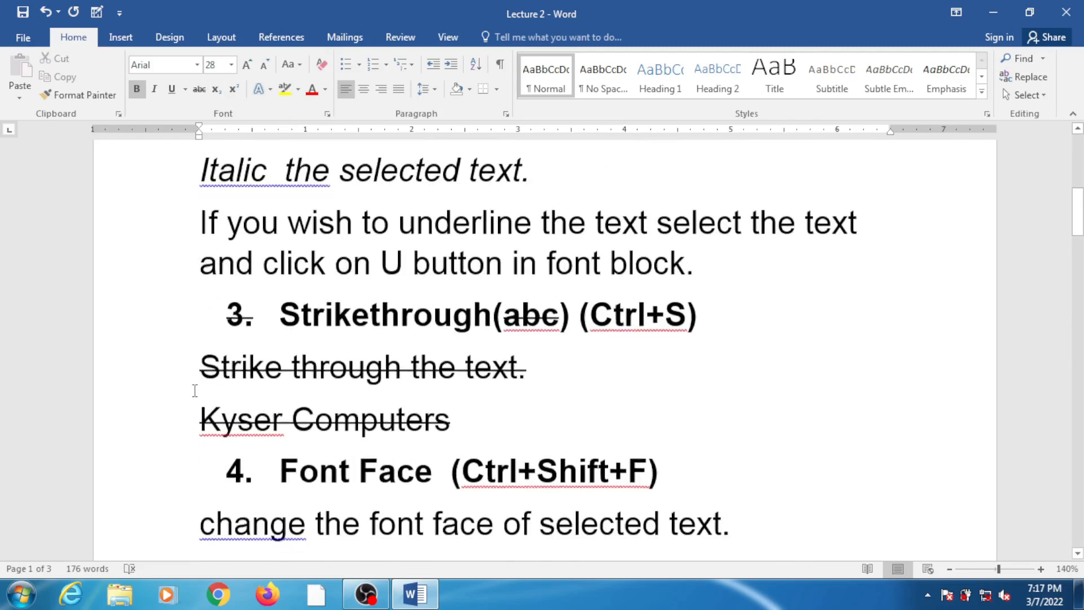
scroll(195, 389, "down", 2)
scroll(224, 298, "down", 2)
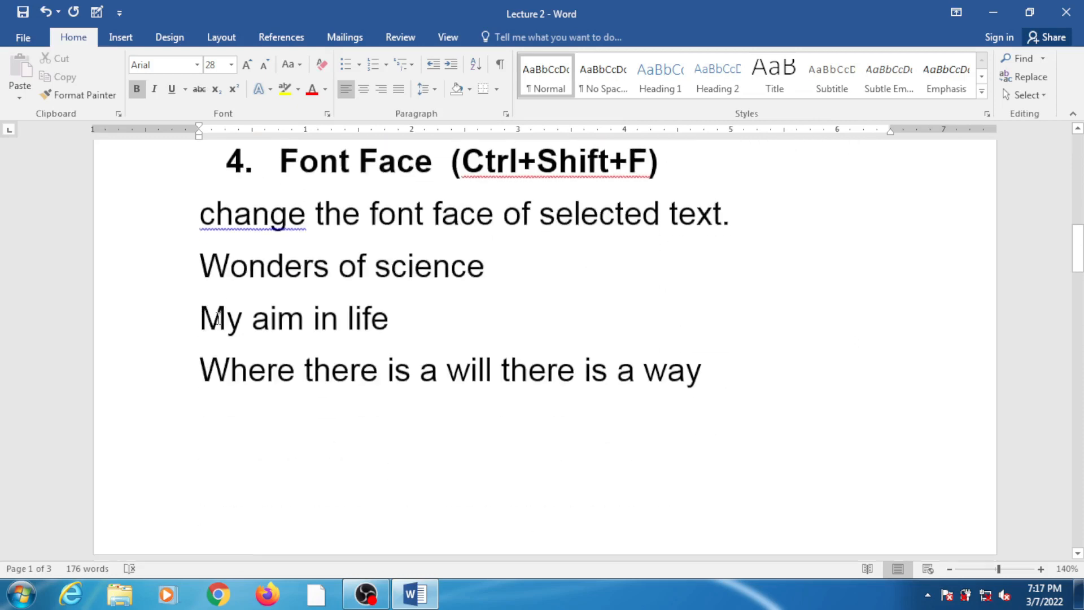
scroll(220, 329, "up", 3, "ctrl")
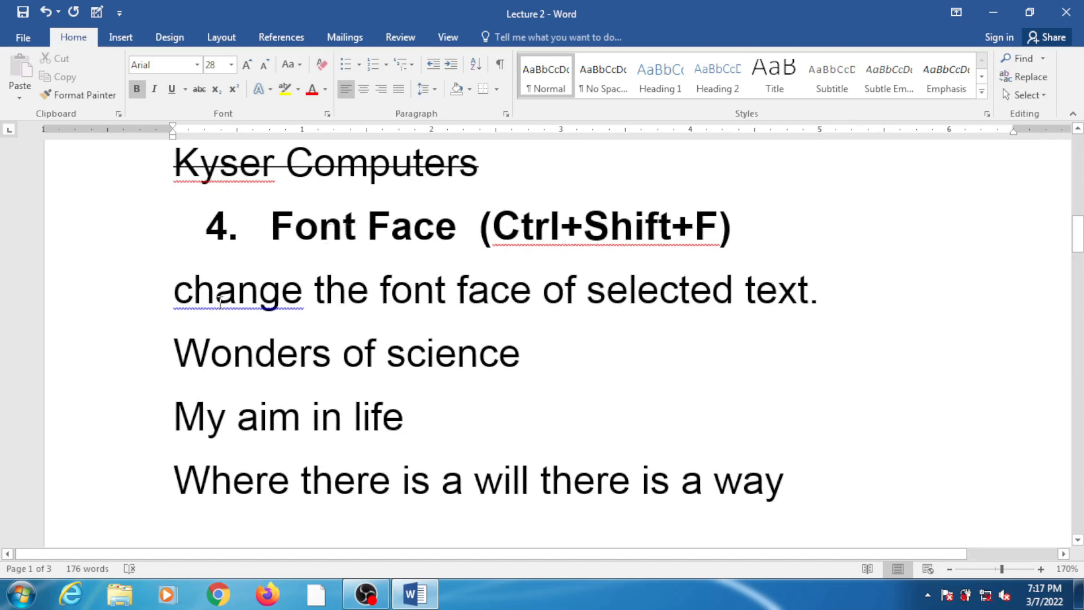
left_click_drag(177, 292, 820, 294)
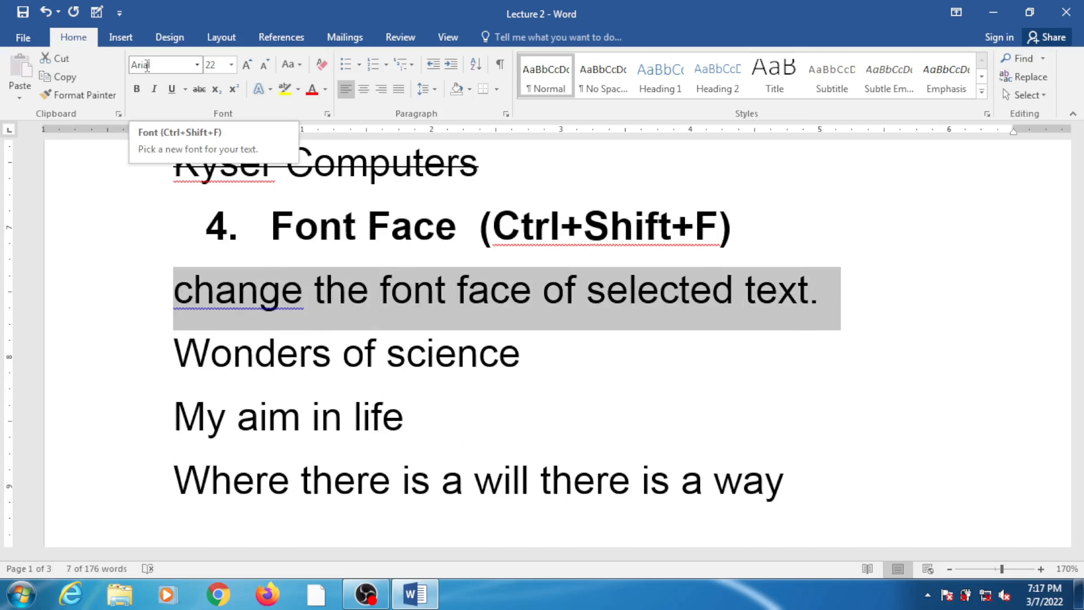
left_click(145, 66)
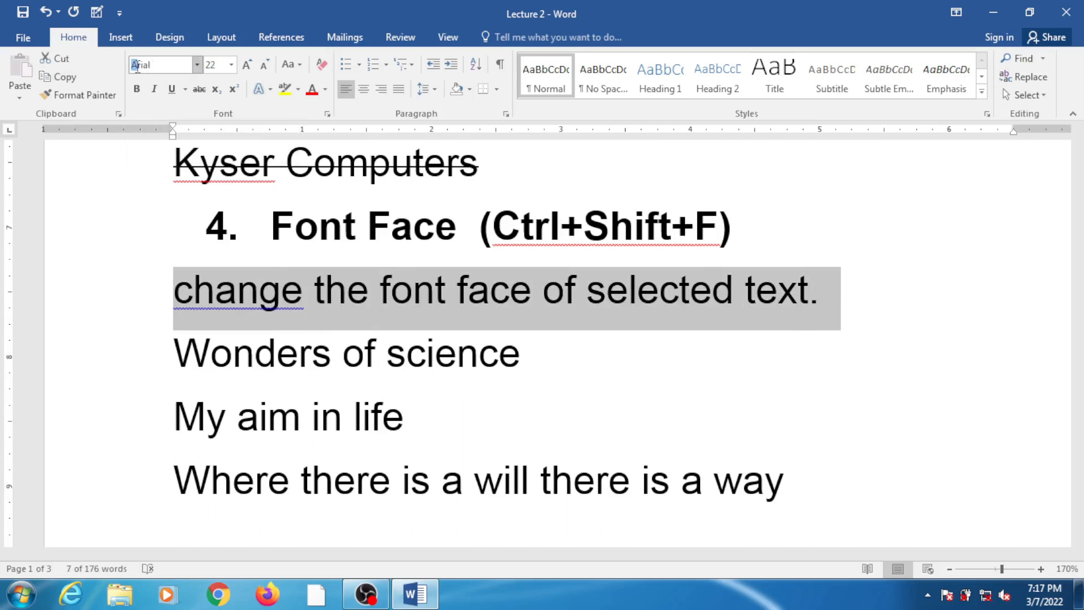
left_click(197, 64)
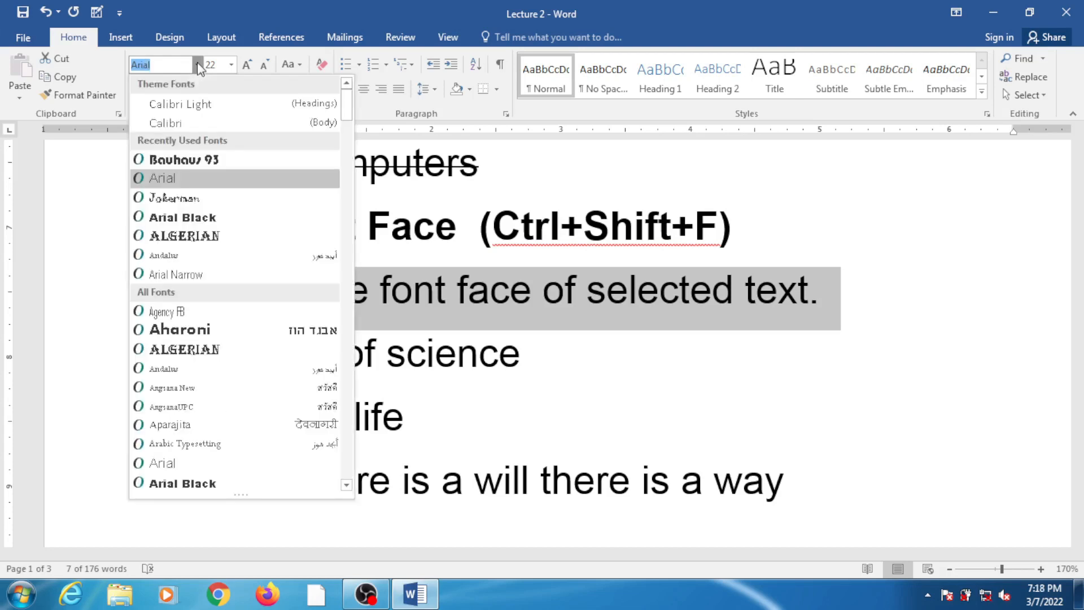
left_click(174, 199)
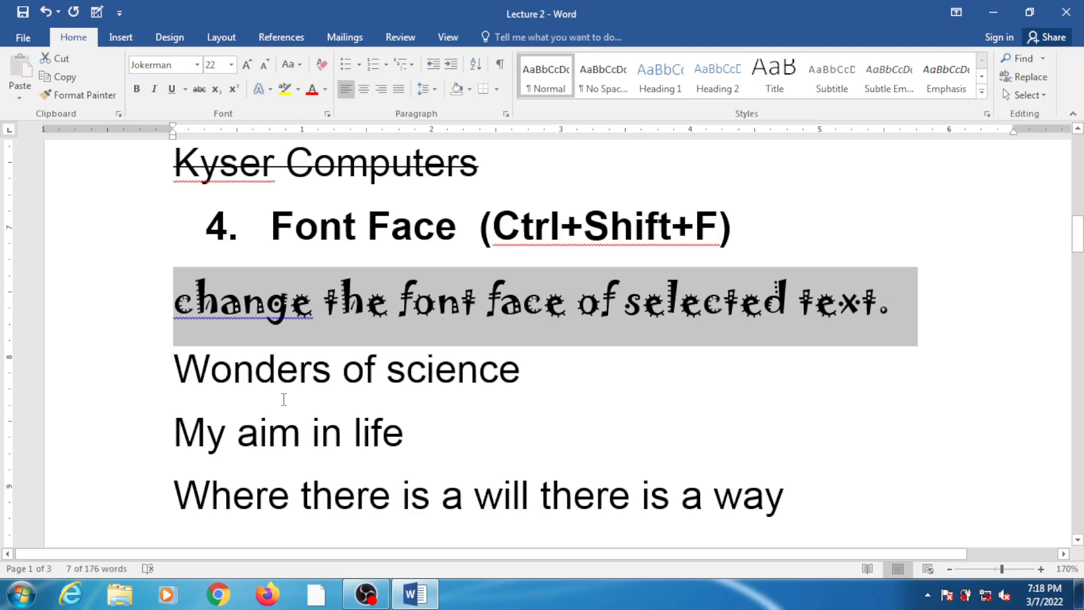
Change the font of the "Wonders of science" line to Arial Black.
scroll(283, 400, "down", 1)
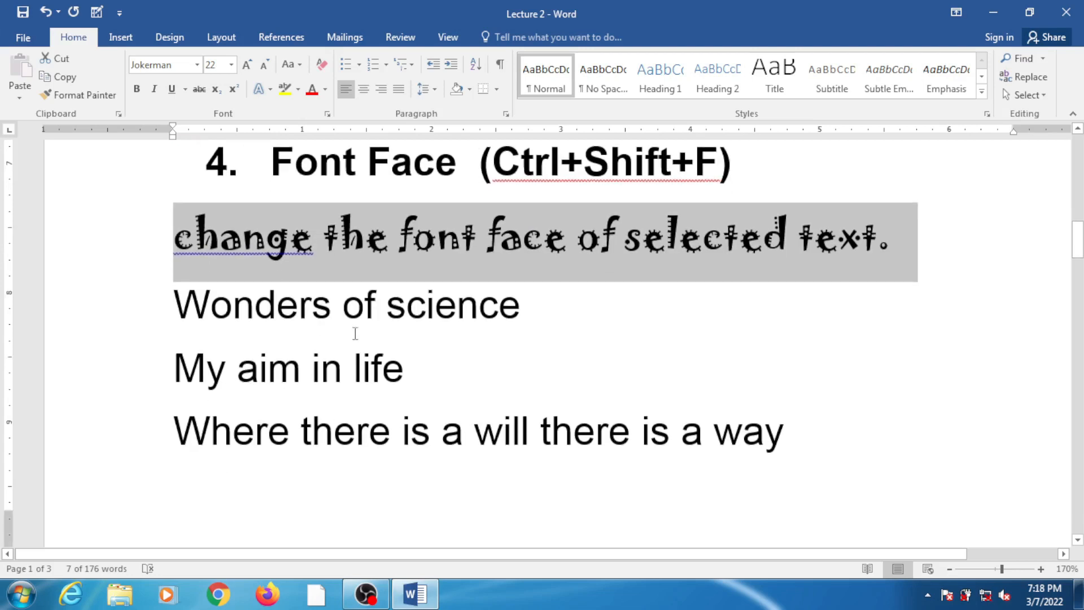
left_click_drag(546, 312, 225, 297)
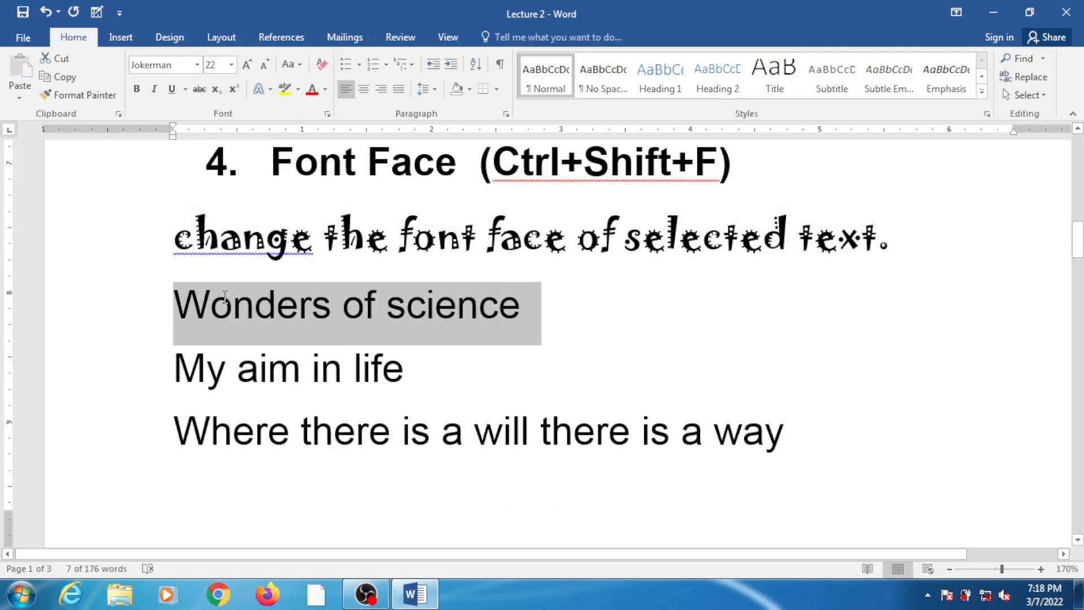
left_click(197, 65)
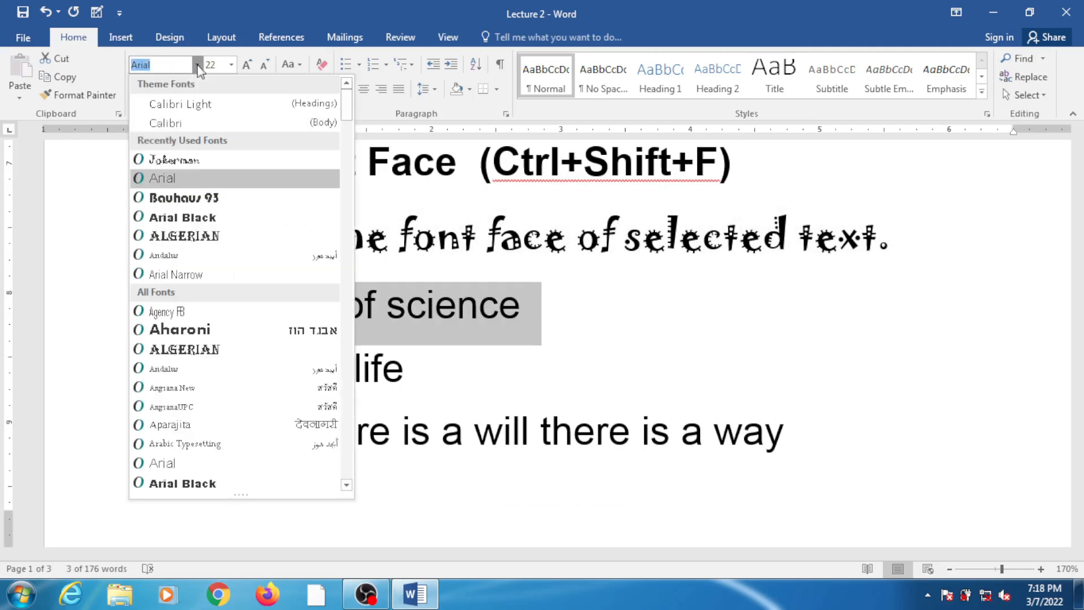
scroll(201, 368, "down", 2)
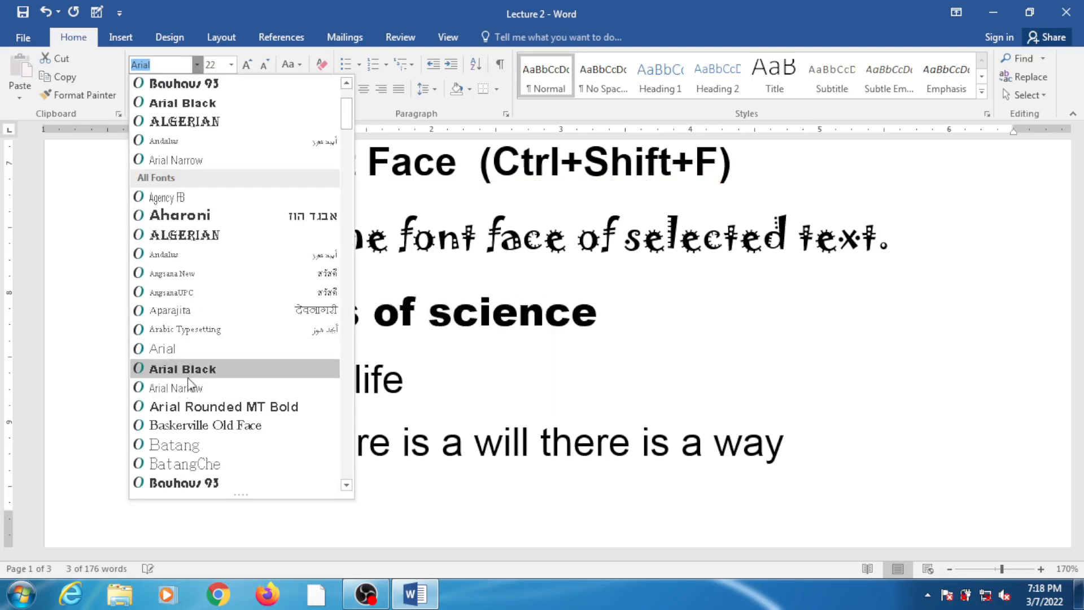
left_click(189, 371)
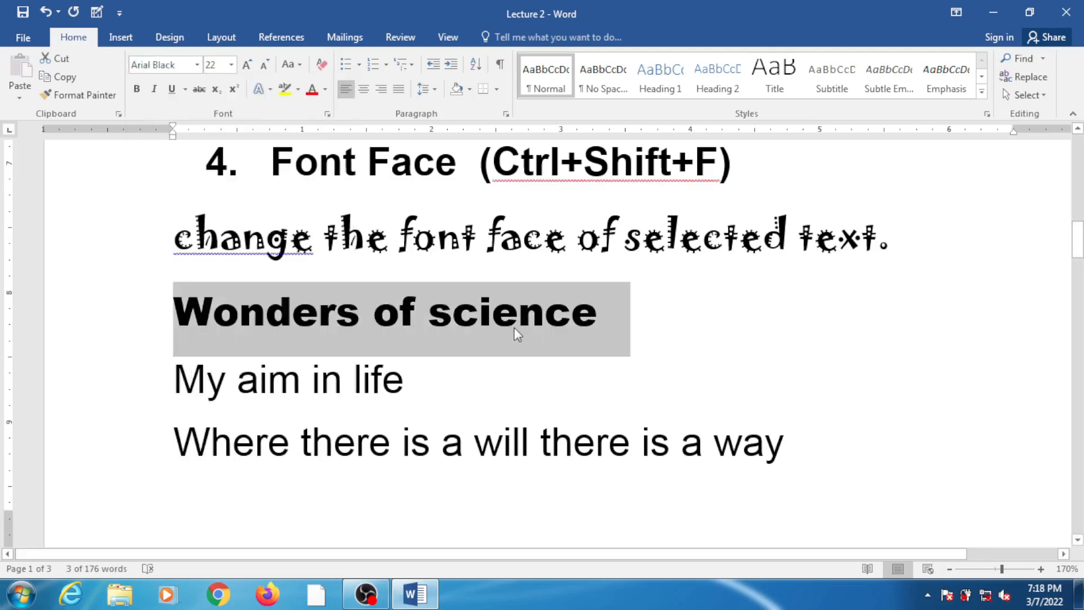
Change the font of the "My aim in life" line to Brush Script MT.
left_click_drag(418, 381, 173, 389)
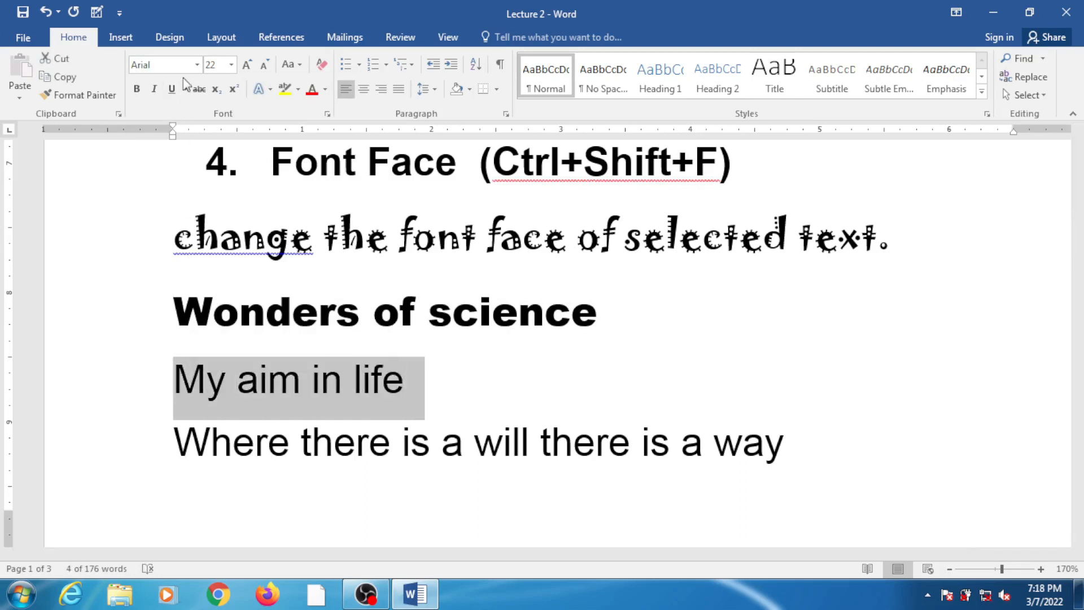
left_click(197, 65)
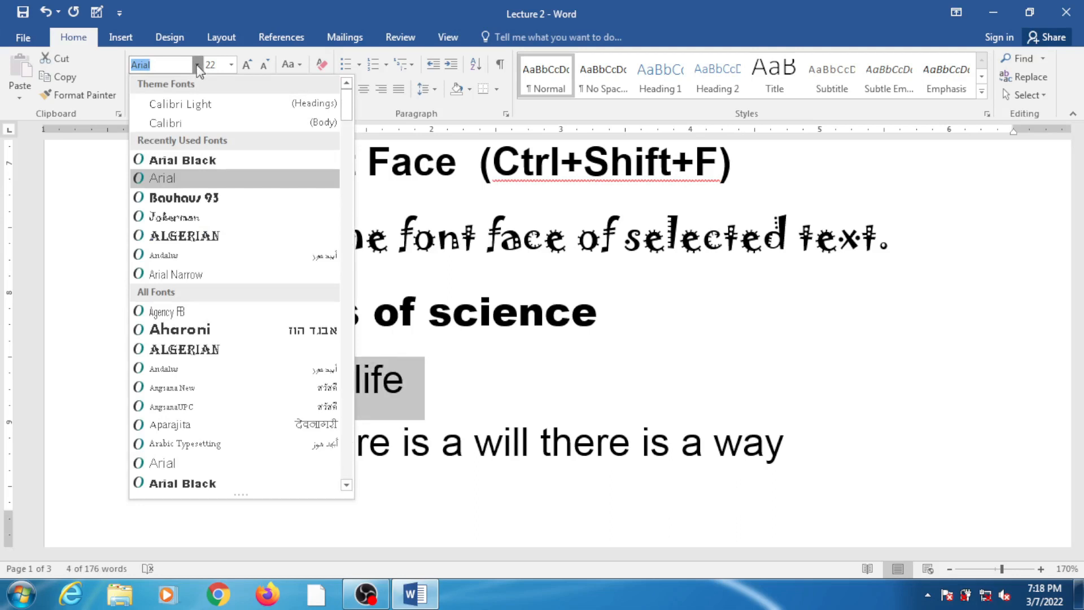
left_click(197, 65)
left_click(198, 65)
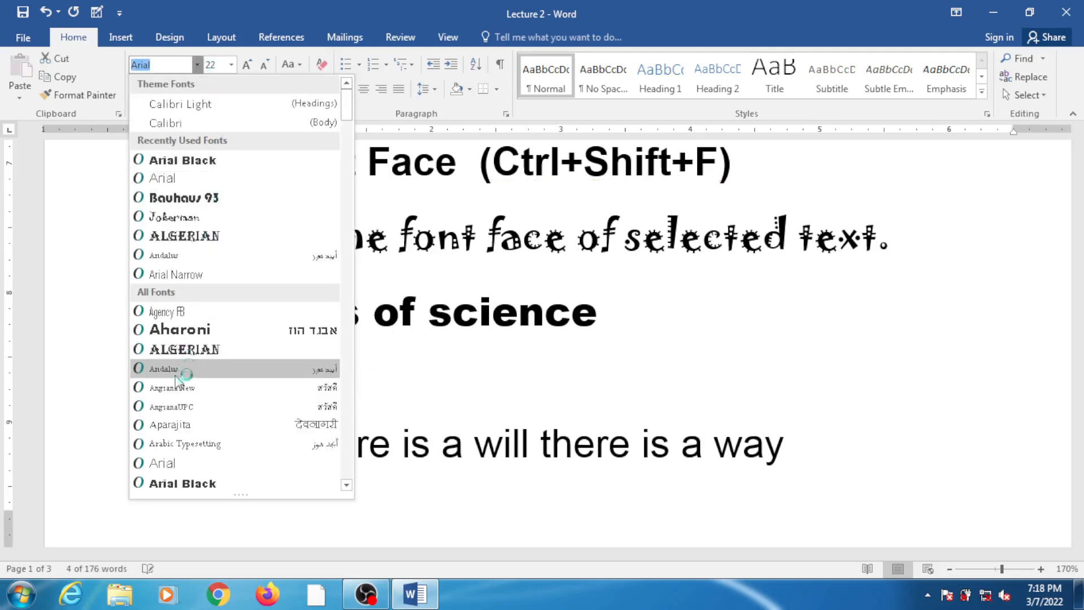
scroll(178, 449, "down", 3)
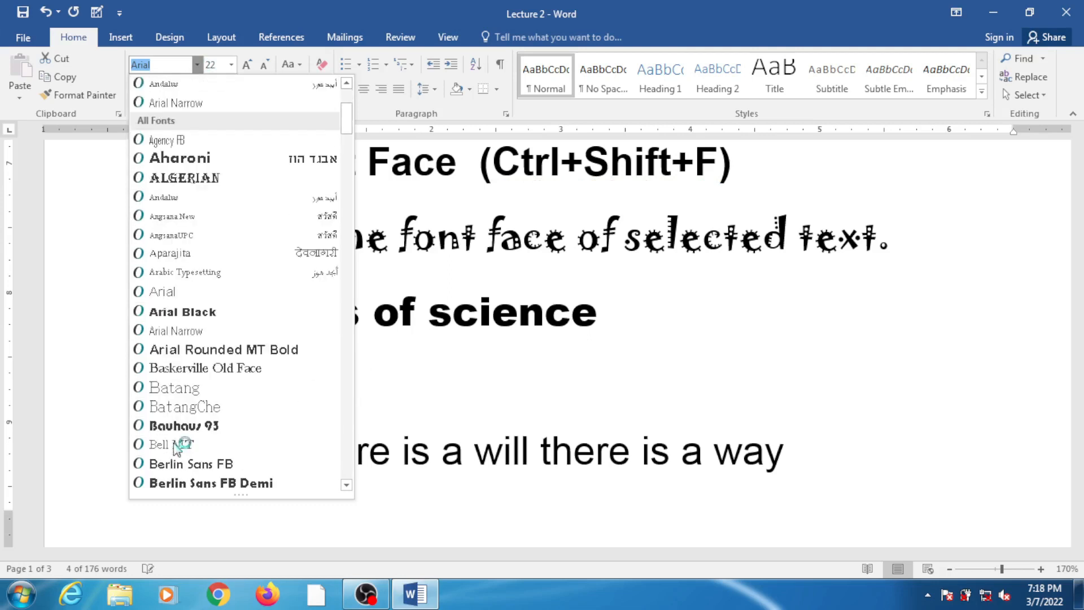
scroll(178, 452, "down", 3)
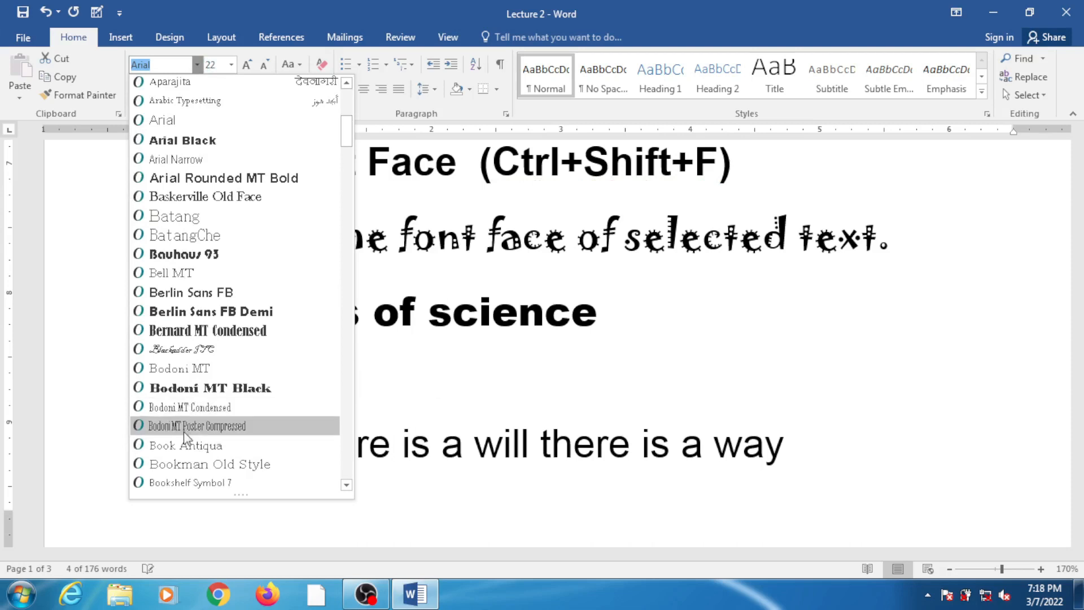
scroll(184, 432, "down", 3)
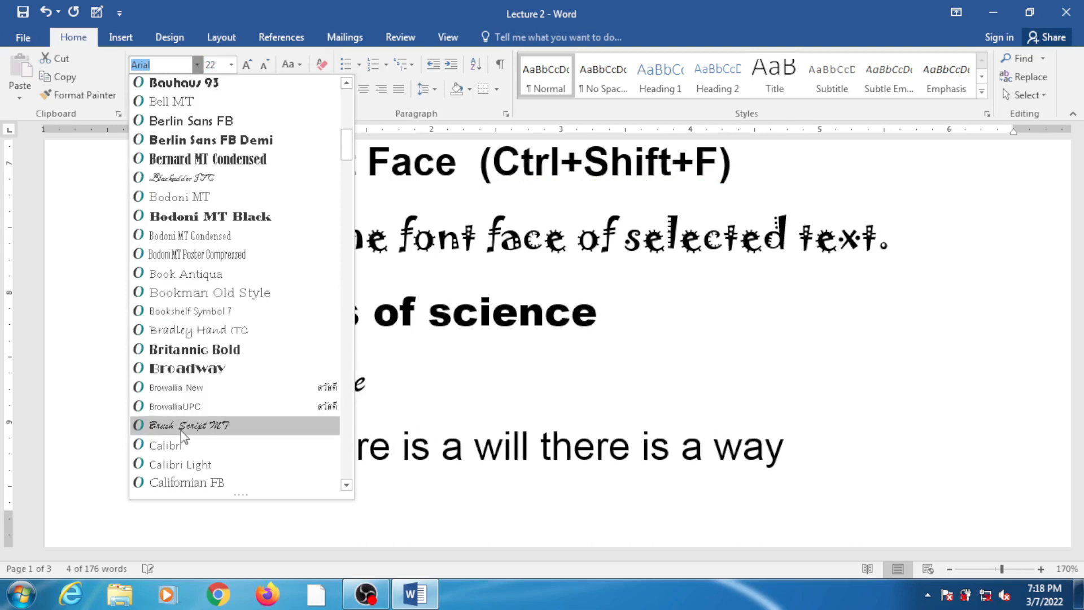
left_click(181, 426)
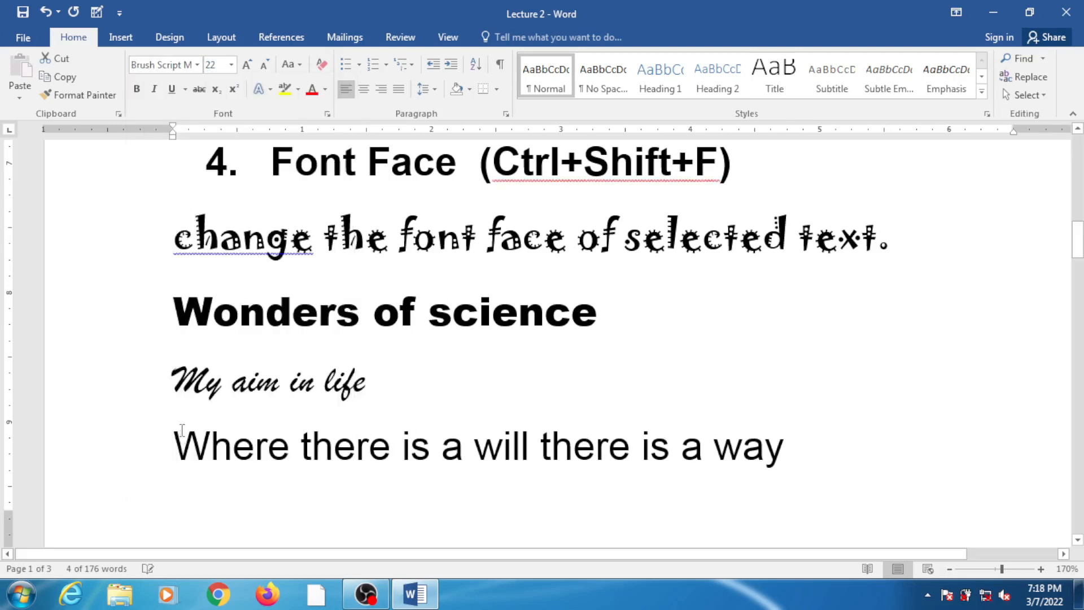
Enlarge the "My aim in life" line by two font size steps to 26.
left_click(249, 67)
left_click(249, 66)
left_click(298, 398)
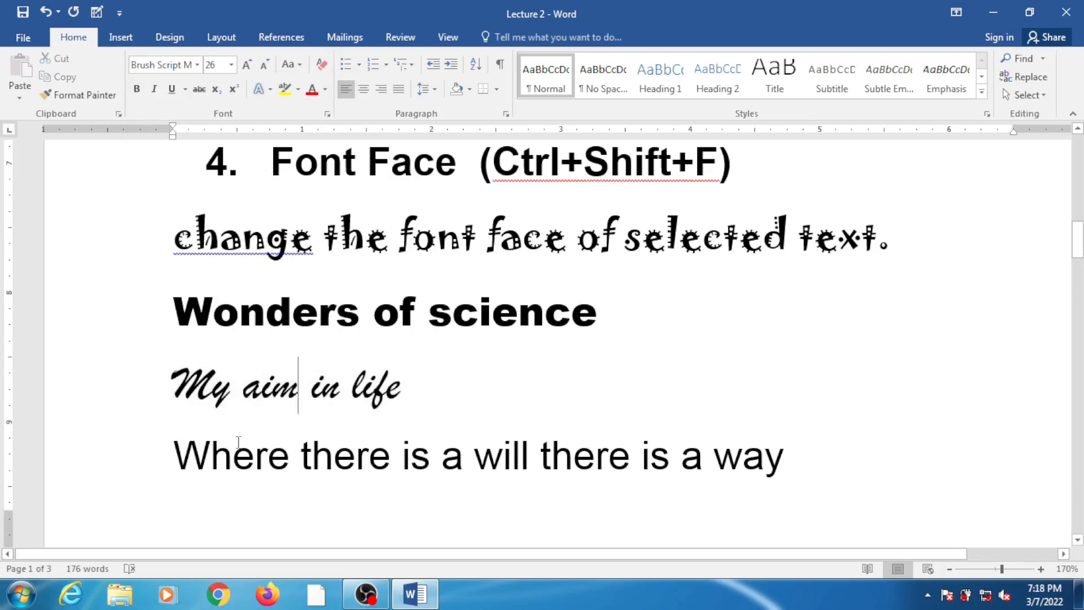
Change the font of the "Where there is a will there is a way" line to Copperplate Gothic Light.
left_click_drag(175, 457, 824, 471)
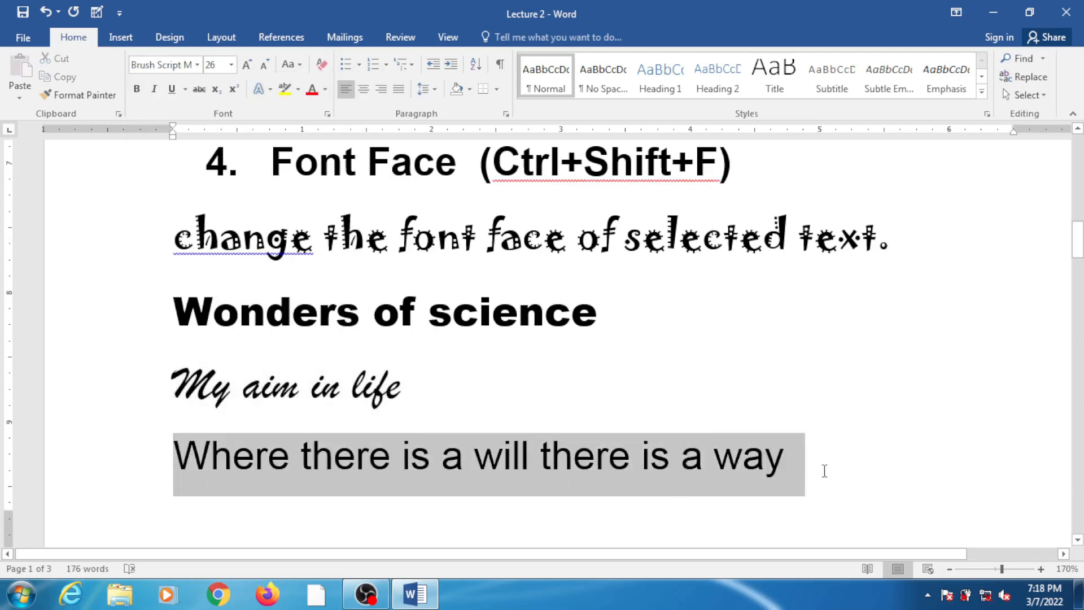
left_click(195, 66)
left_click(197, 66)
scroll(197, 272, "down", 10)
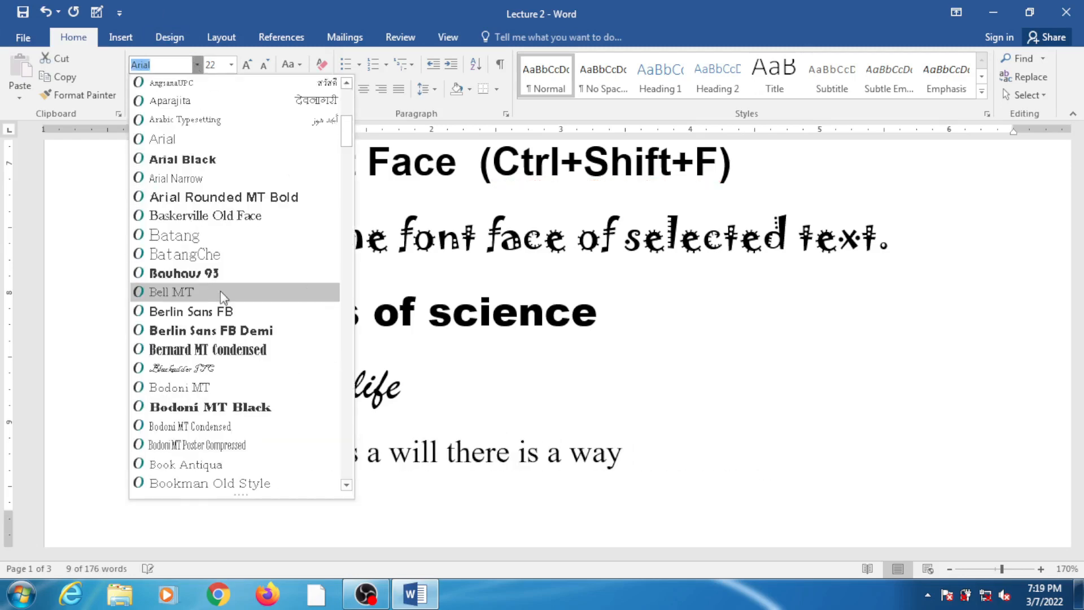
scroll(220, 328, "down", 3)
scroll(186, 273, "down", 2)
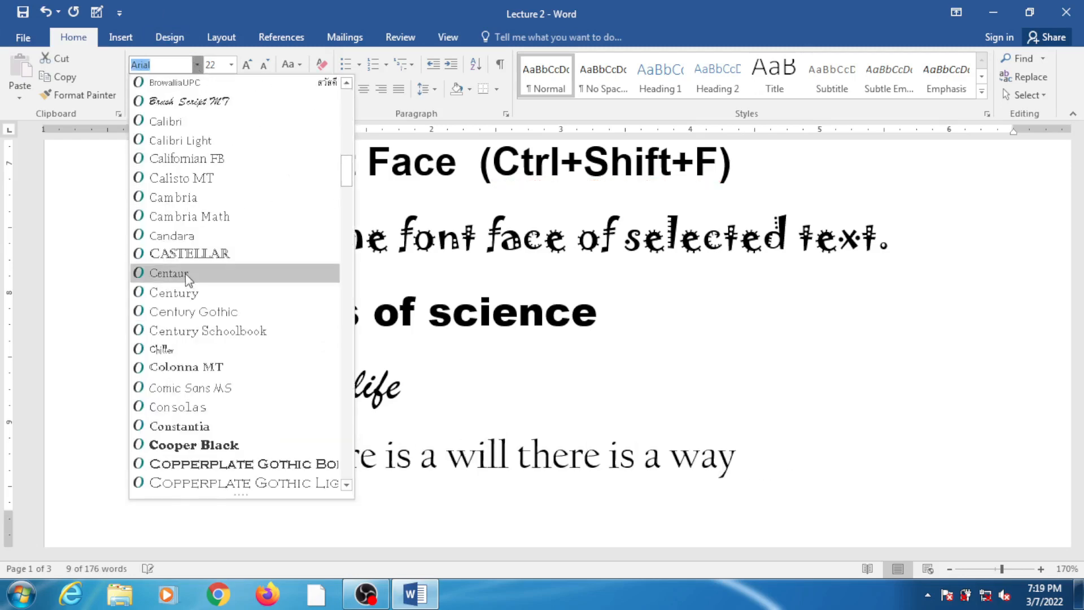
scroll(198, 348, "down", 3)
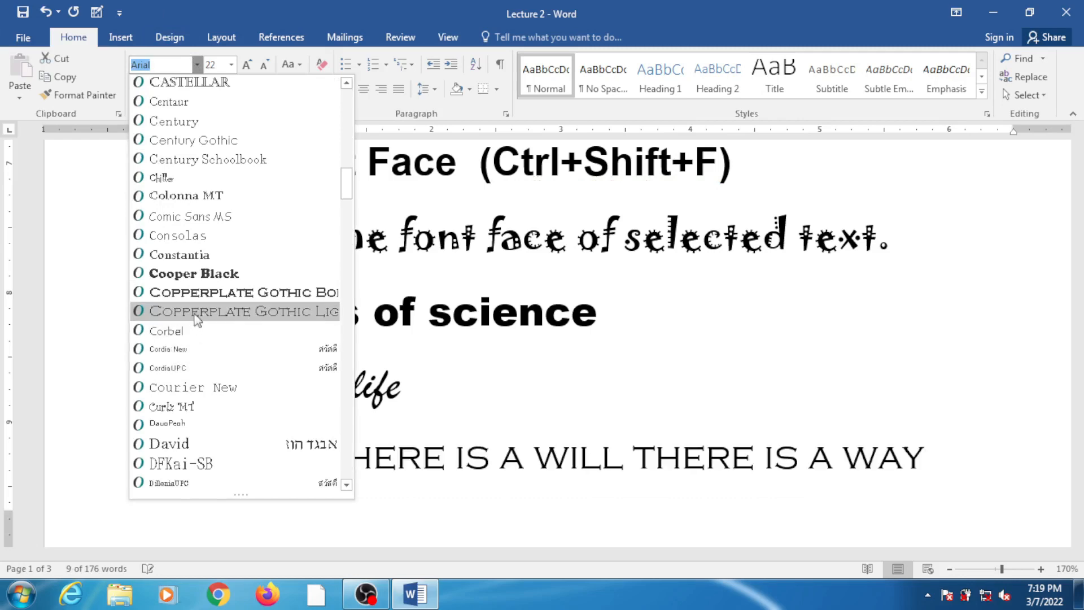
left_click(196, 312)
scroll(226, 353, "up", 1)
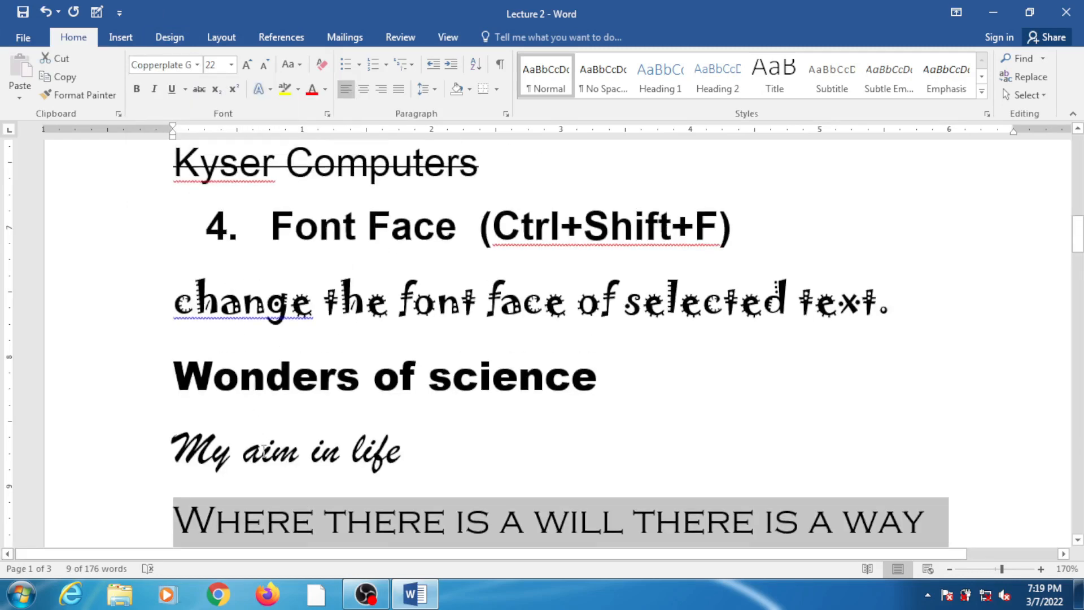
scroll(263, 450, "down", 7)
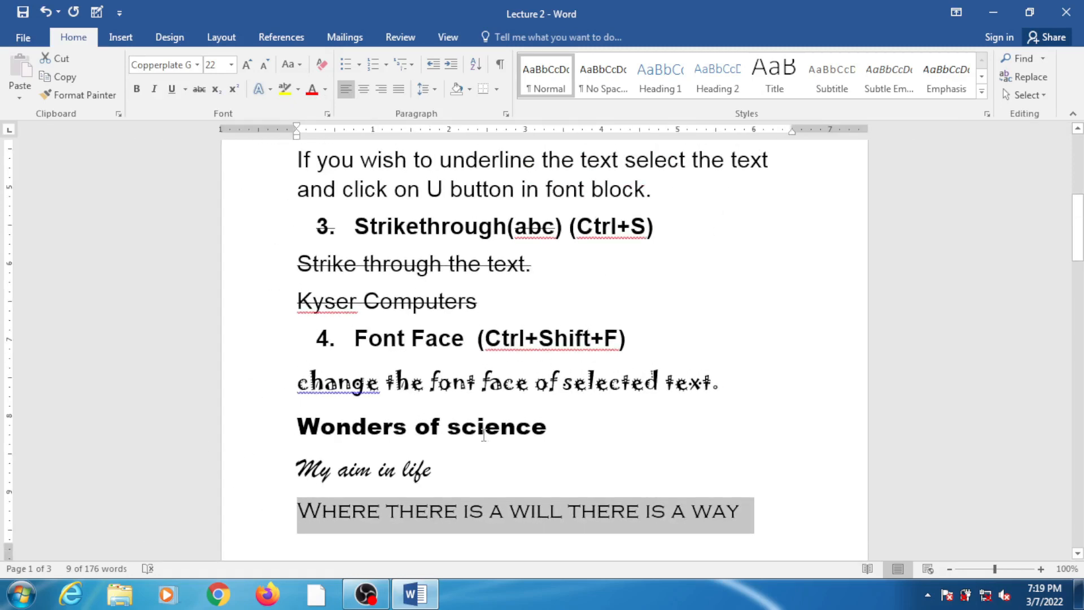
scroll(483, 435, "down", 5)
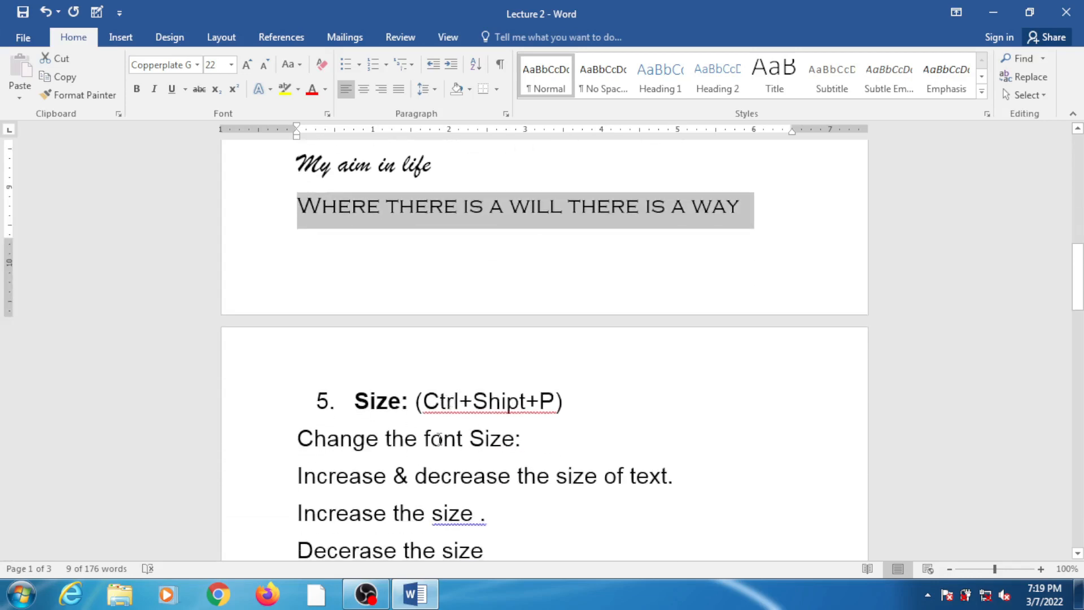
scroll(440, 439, "up", 4)
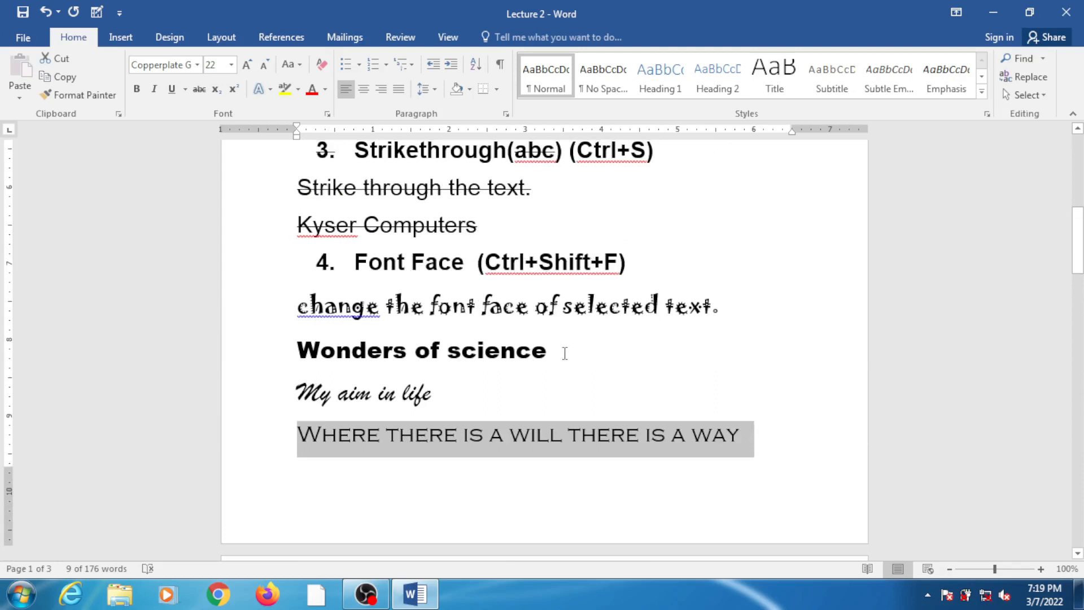
Change the font of the "Wonders of science" line to Bauhaus 93 through the Font dialog.
left_click_drag(564, 354, 327, 353)
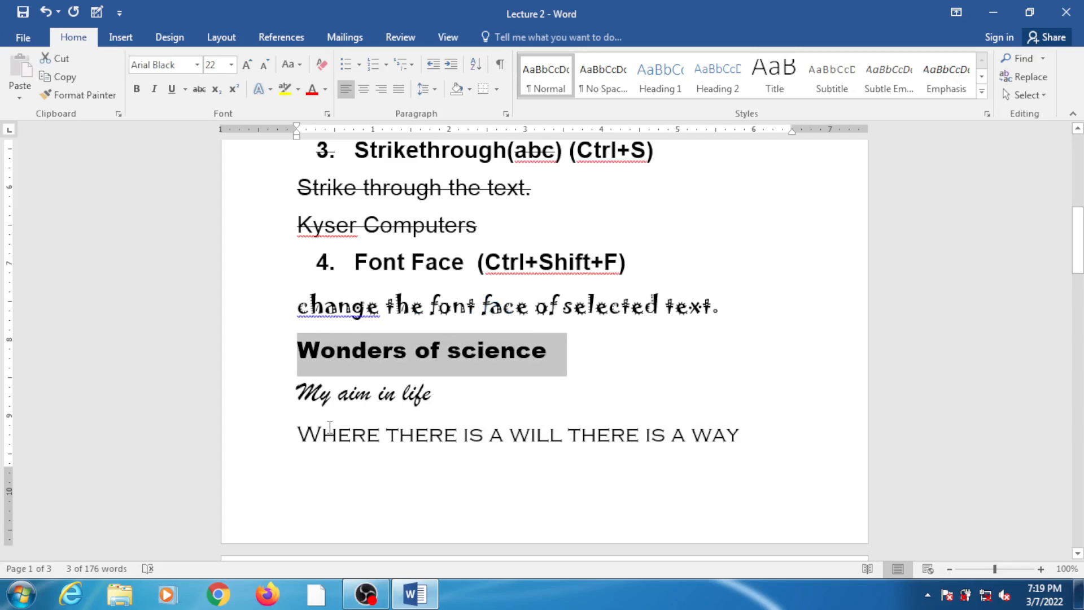
key("ctrl+shift+f")
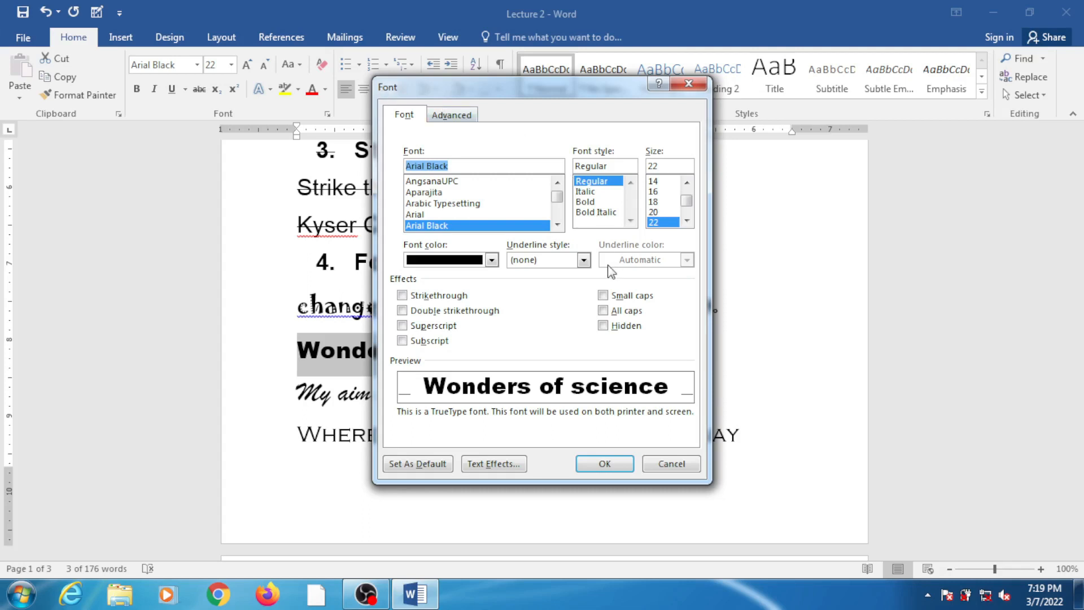
left_click(558, 225)
left_click(558, 225)
left_click(558, 224)
left_click(558, 224)
left_click(558, 224)
left_click(558, 225)
left_click(558, 225)
left_click(558, 225)
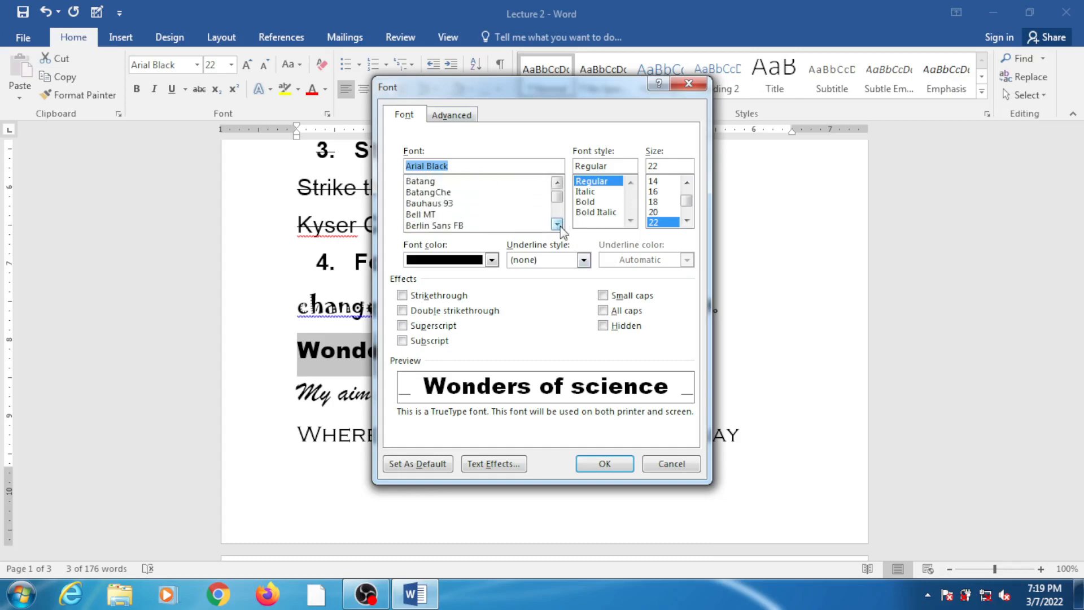
left_click(451, 203)
left_click(604, 464)
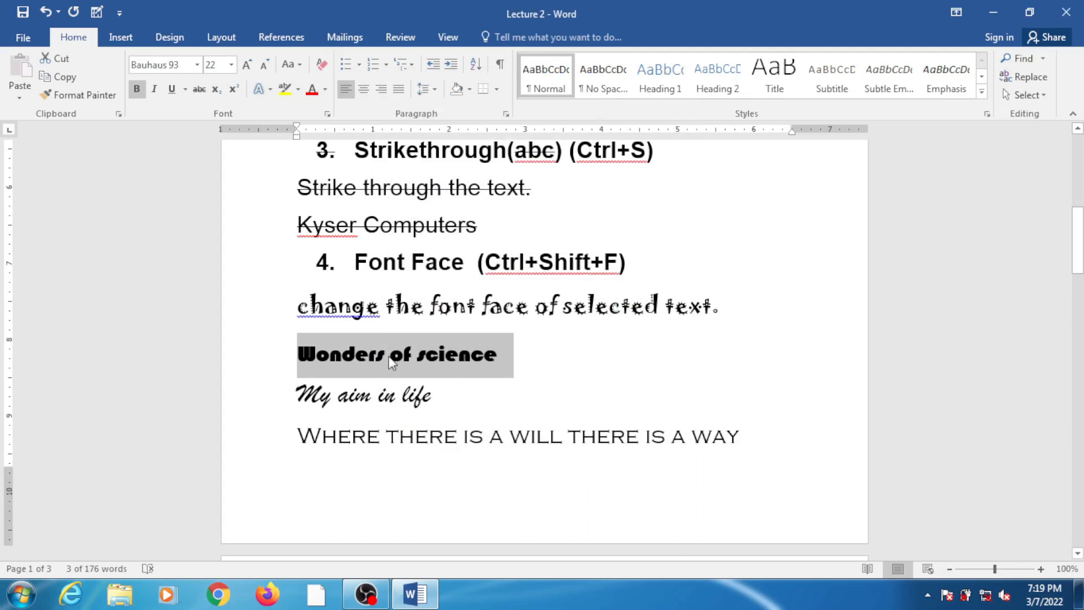
Set the font size of the "Change the font Size:" line to 28 and raise it to 36.
scroll(389, 356, "down", 3)
scroll(396, 363, "down", 5)
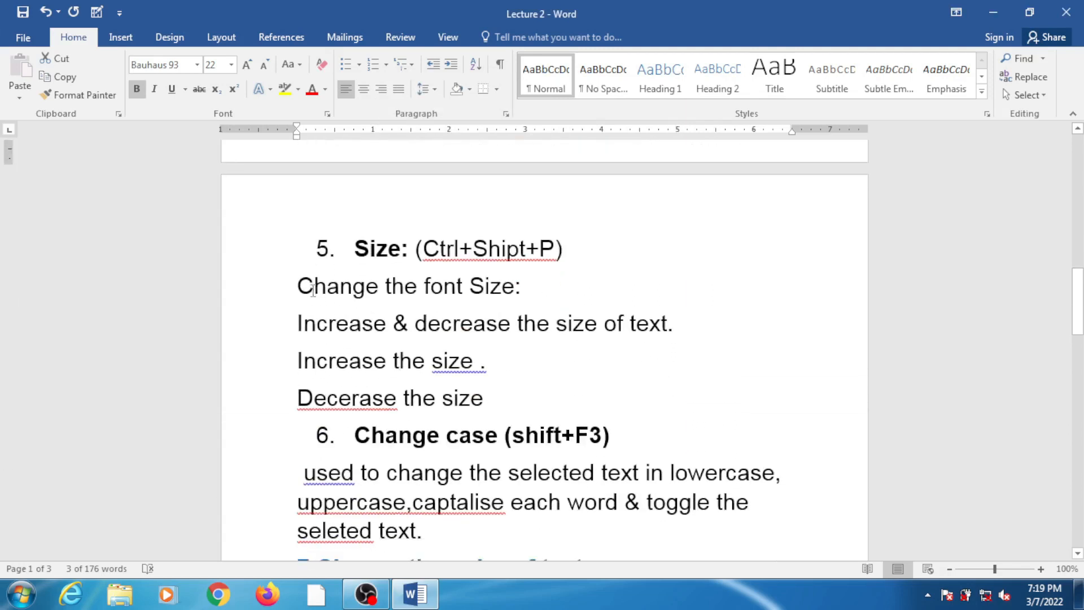
left_click_drag(298, 288, 531, 296)
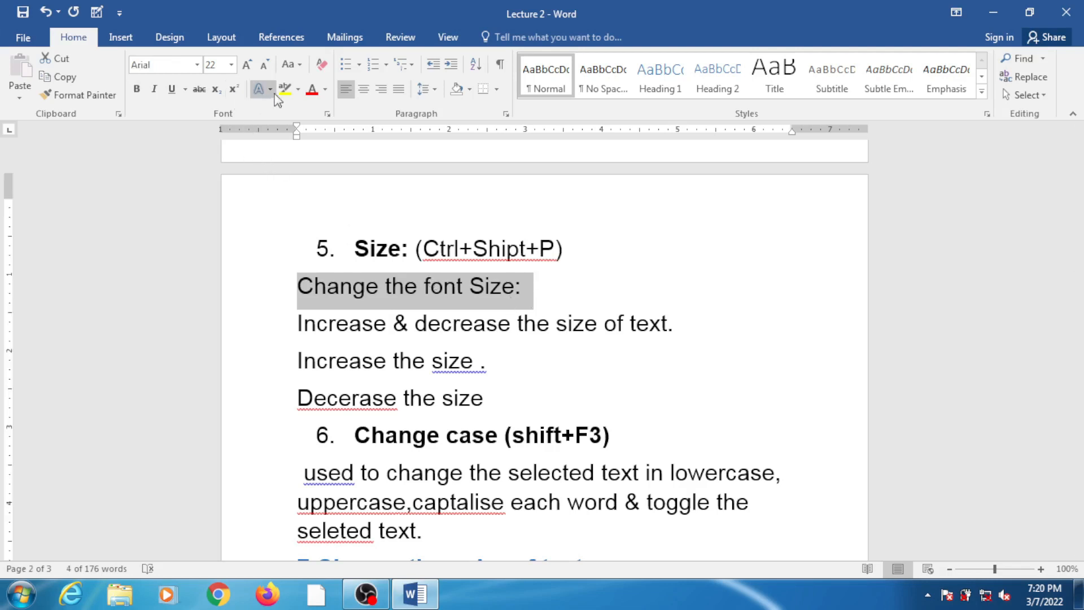
left_click(216, 64)
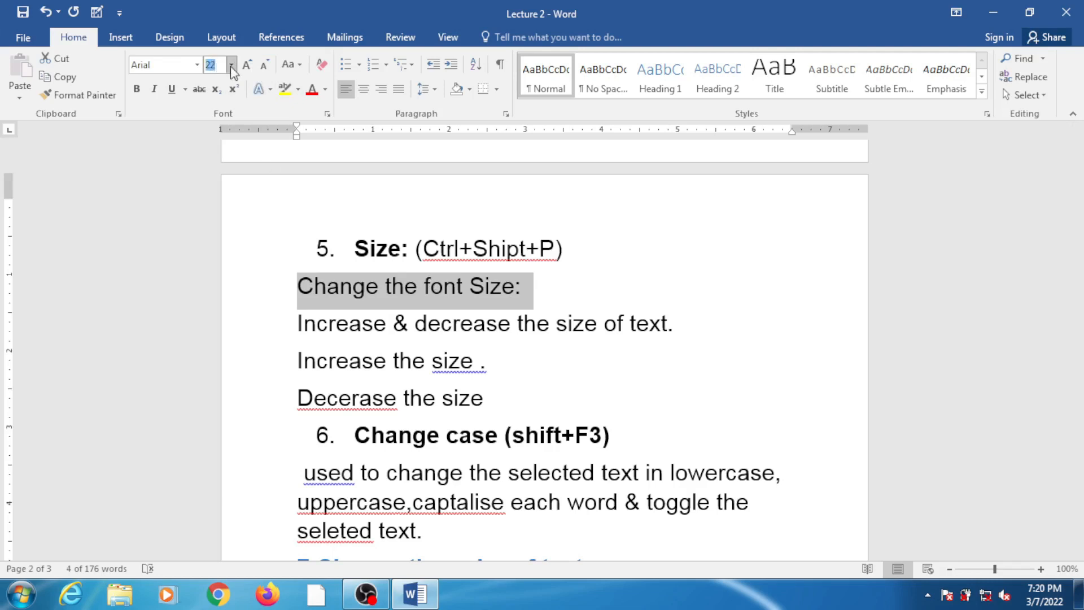
left_click(232, 65)
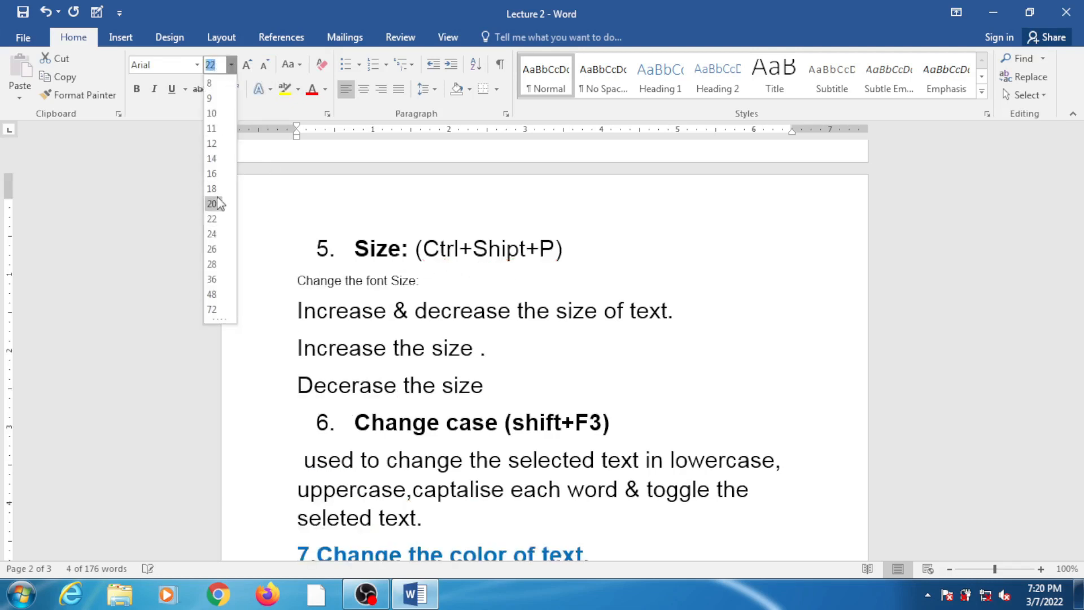
left_click(218, 269)
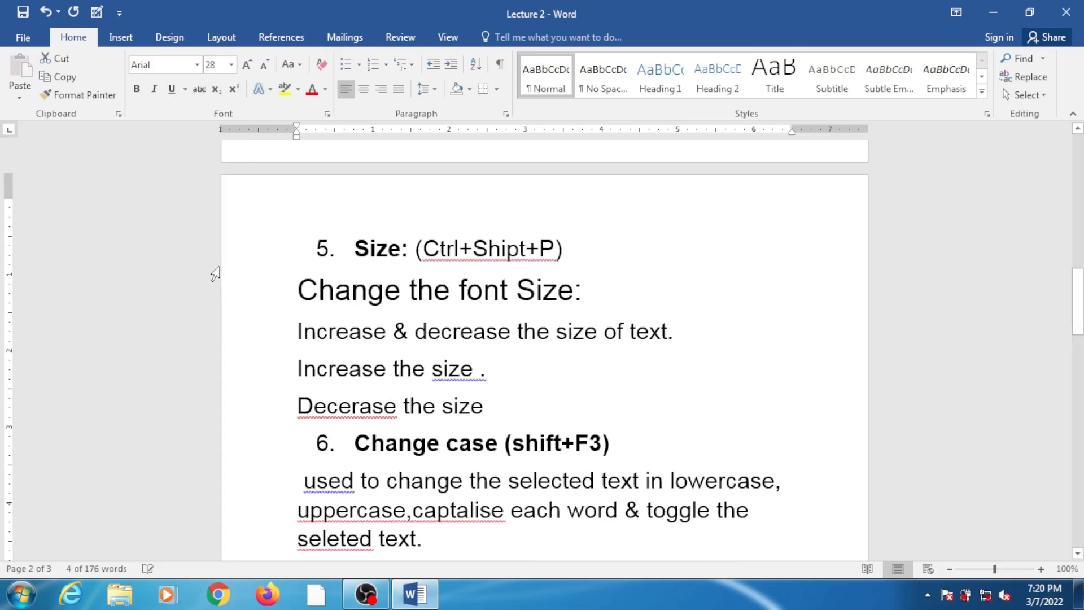
left_click(232, 66)
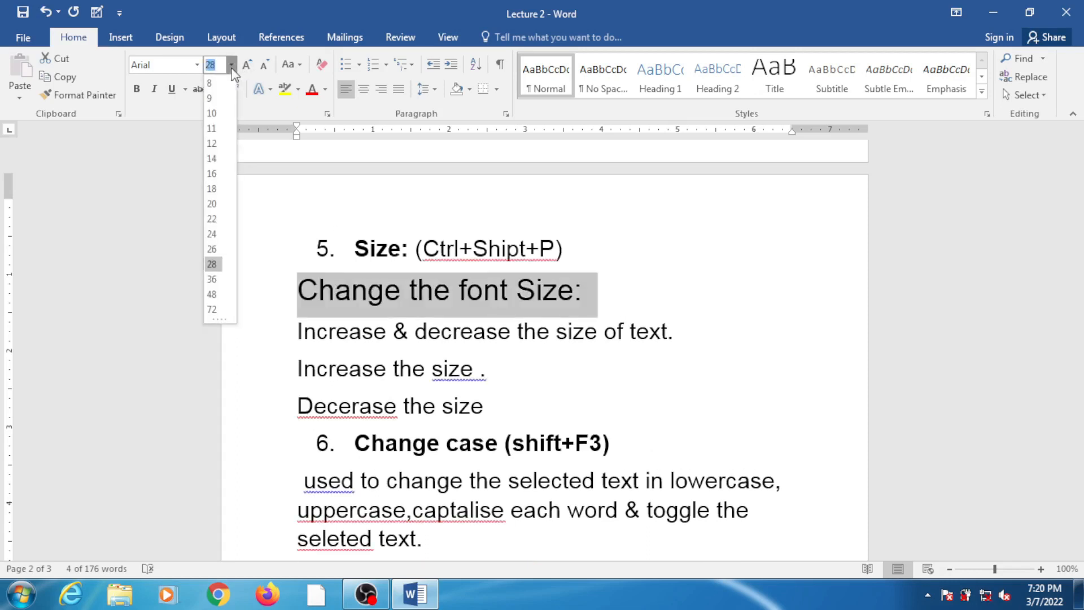
left_click(216, 280)
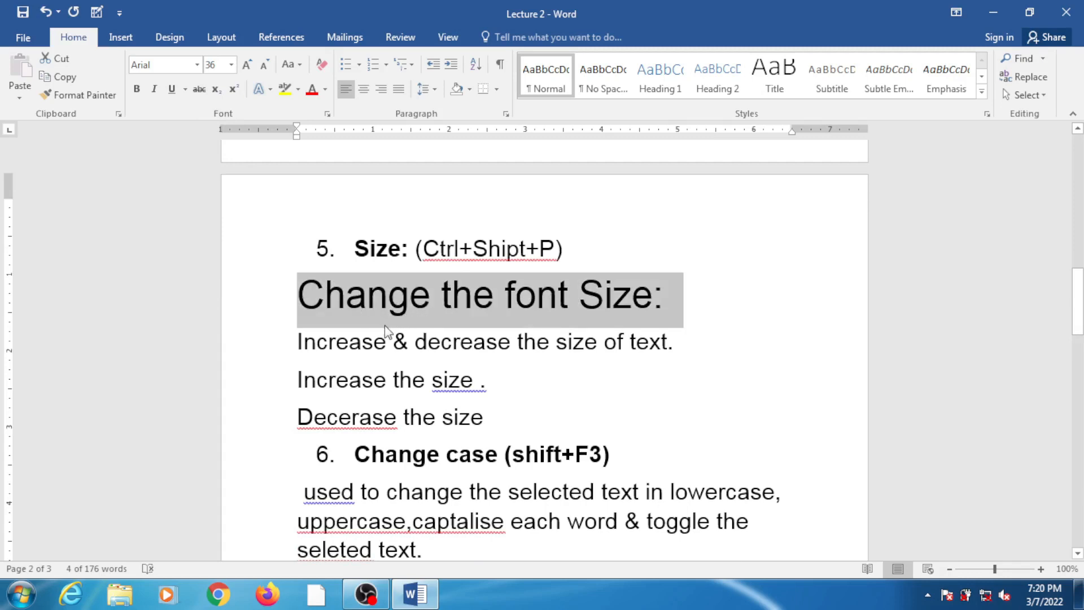
Enlarge the "Increase & decrease the size of text." line stepwise to size 36 and shrink it by two steps to 26.
left_click(375, 354)
left_click_drag(299, 342, 678, 345)
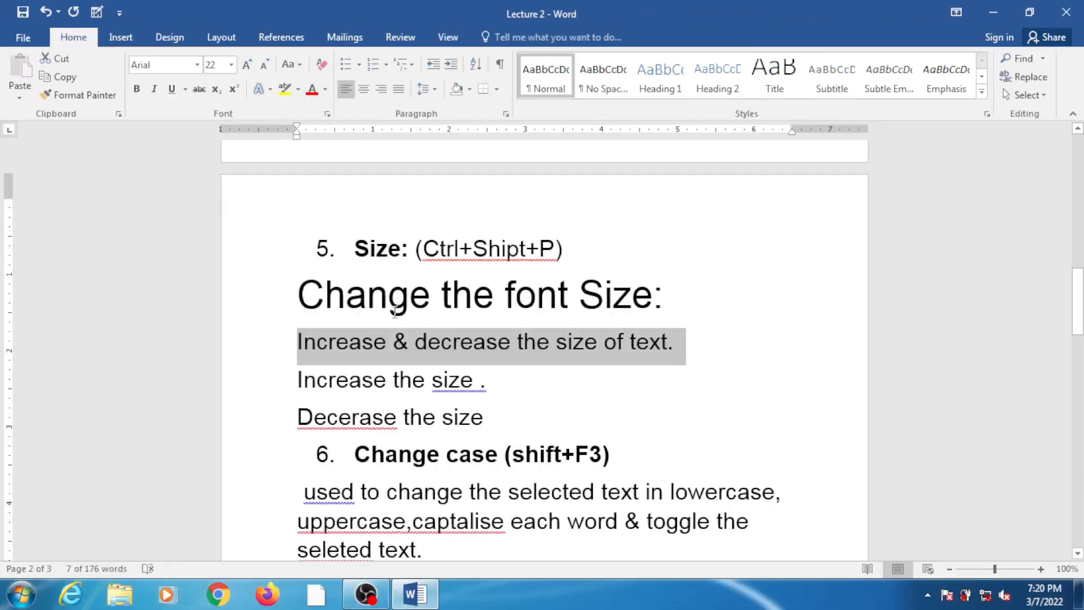
left_click(247, 65)
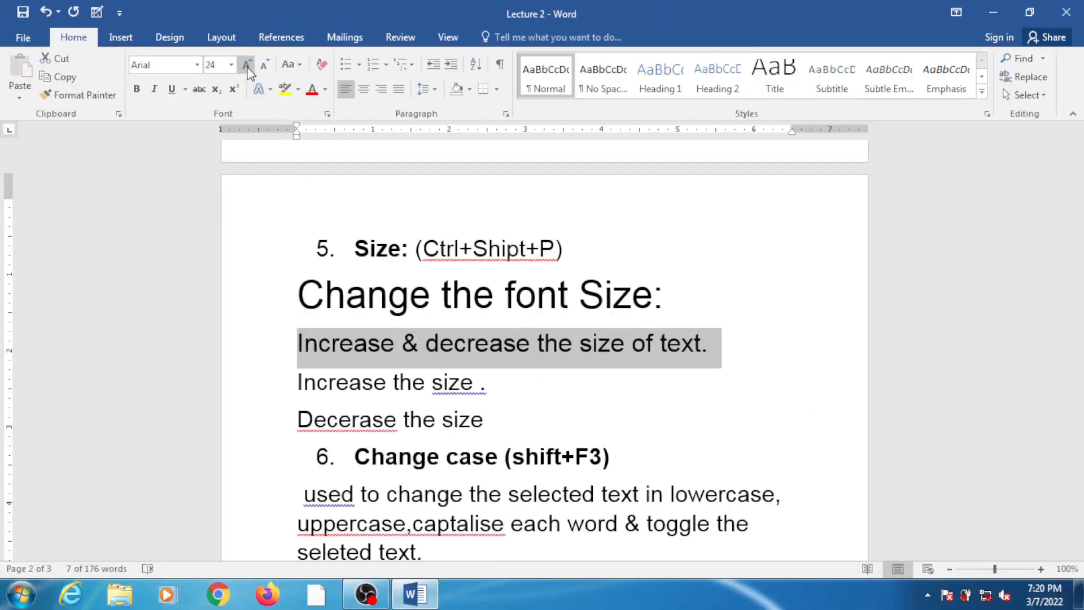
left_click(246, 65)
left_click(247, 65)
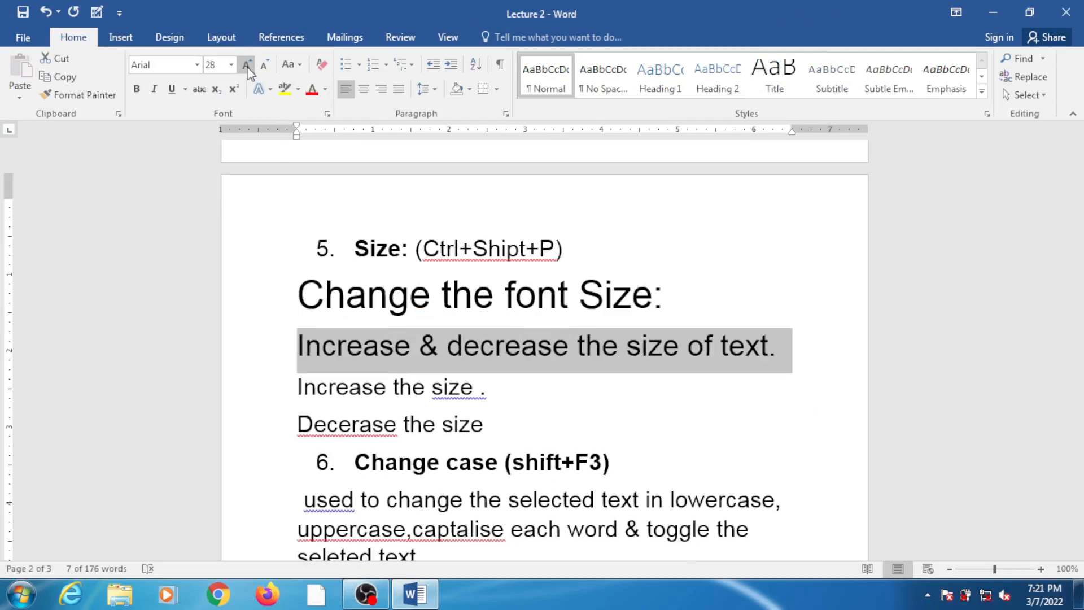
left_click(247, 66)
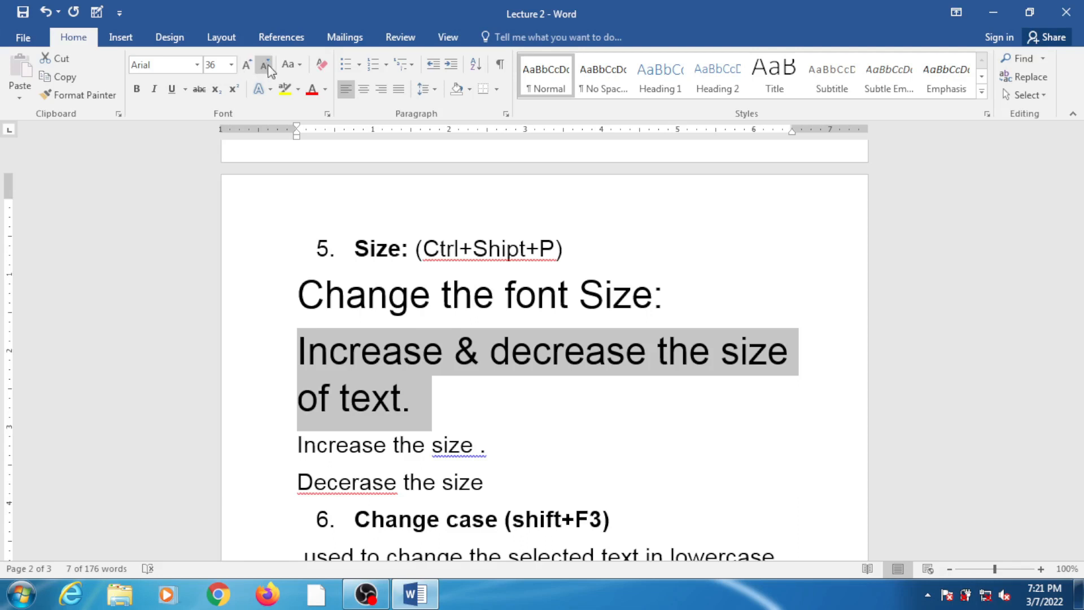
left_click(266, 66)
left_click(267, 66)
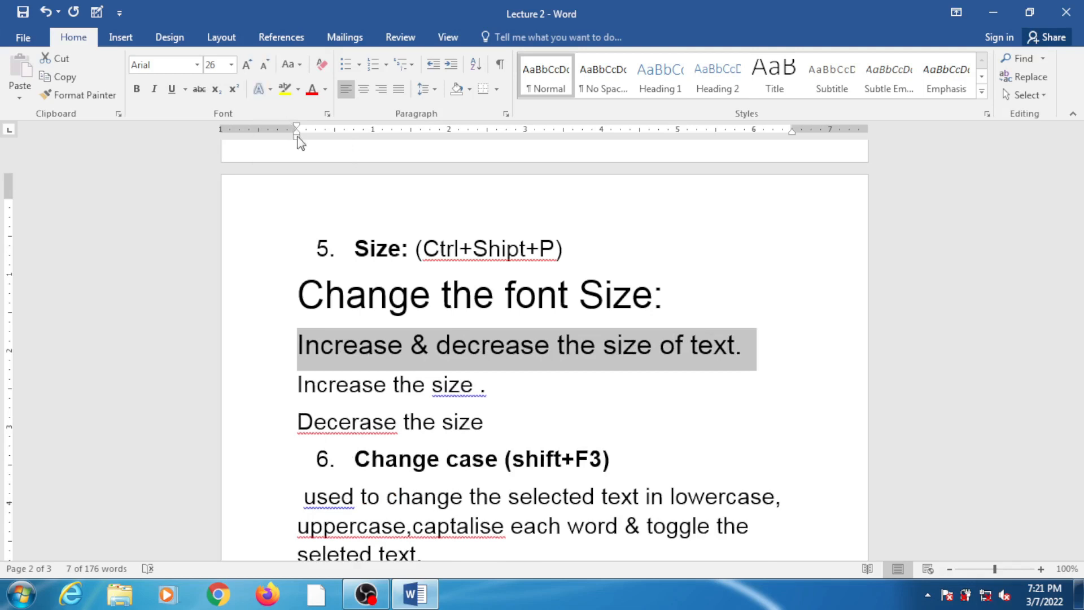
Enlarge the "Increase & decrease the size of text." line by four steps to size 72 and shrink it by three steps to 28.
left_click(247, 65)
left_click(247, 65)
left_click(247, 65)
left_click(247, 65)
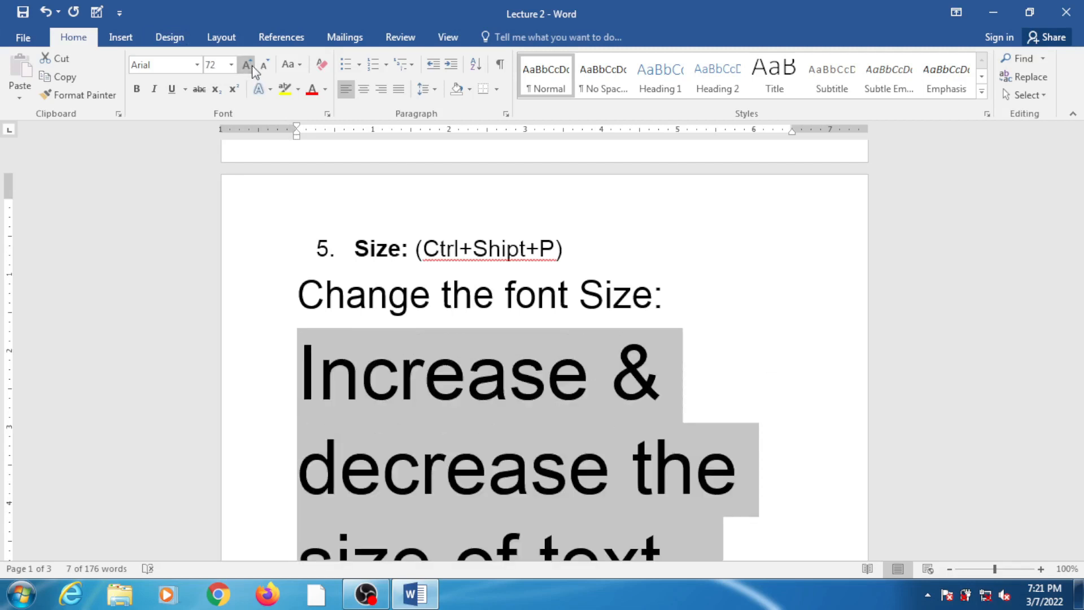
left_click(262, 66)
left_click(262, 66)
left_click(262, 66)
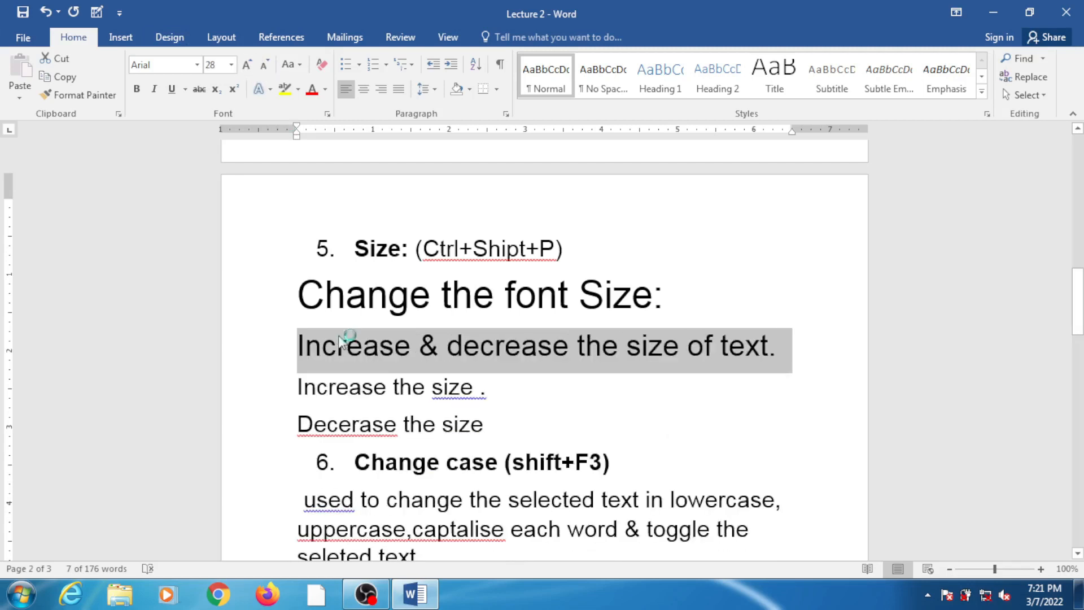
scroll(344, 342, "down", 3)
scroll(348, 345, "down", 3)
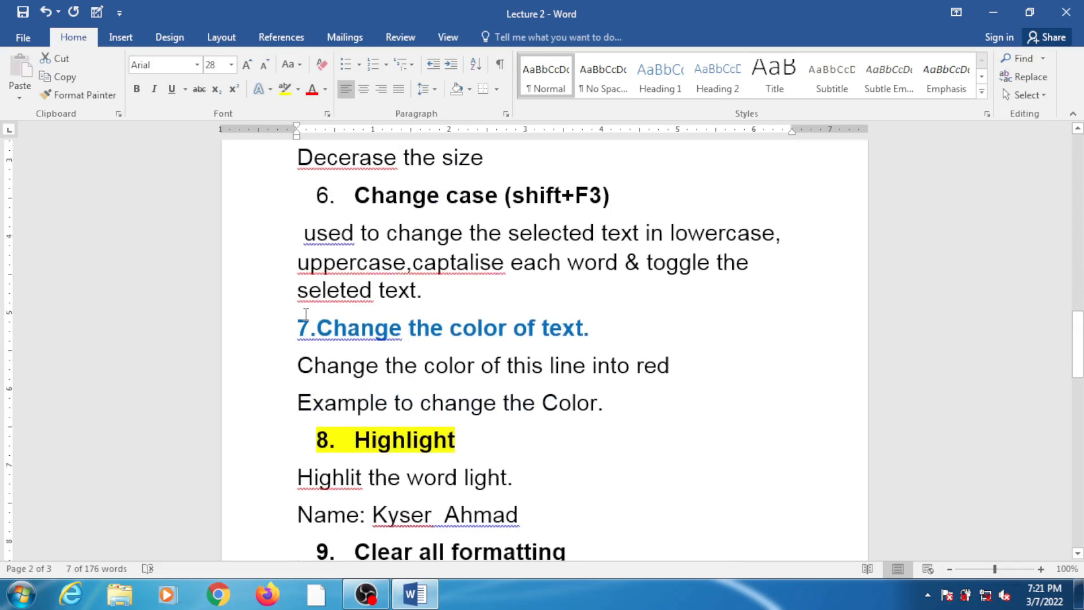
scroll(631, 263, "up", 6)
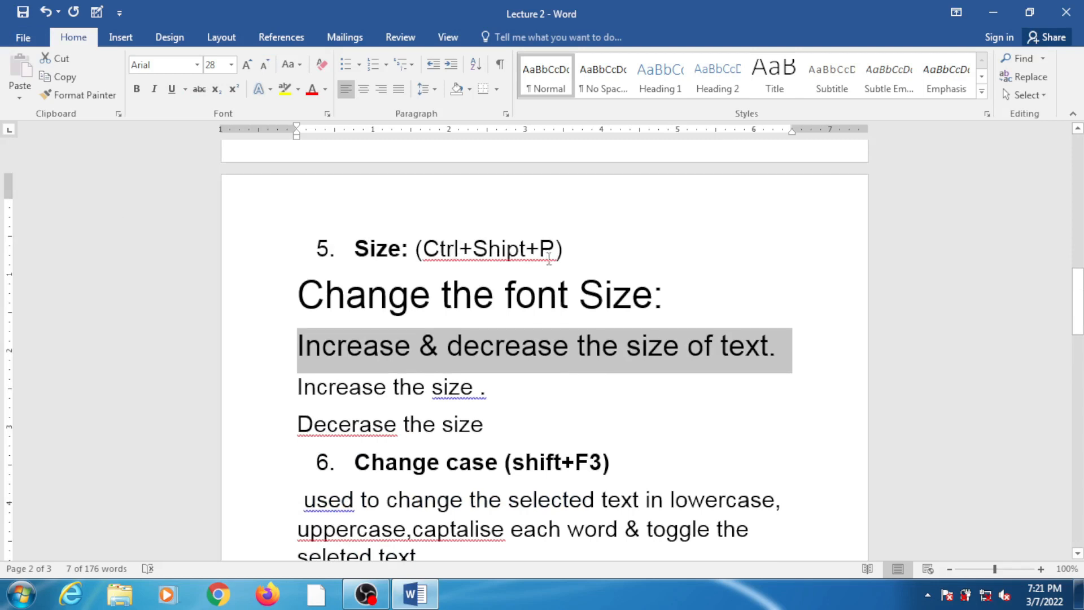
left_click_drag(563, 253, 437, 252)
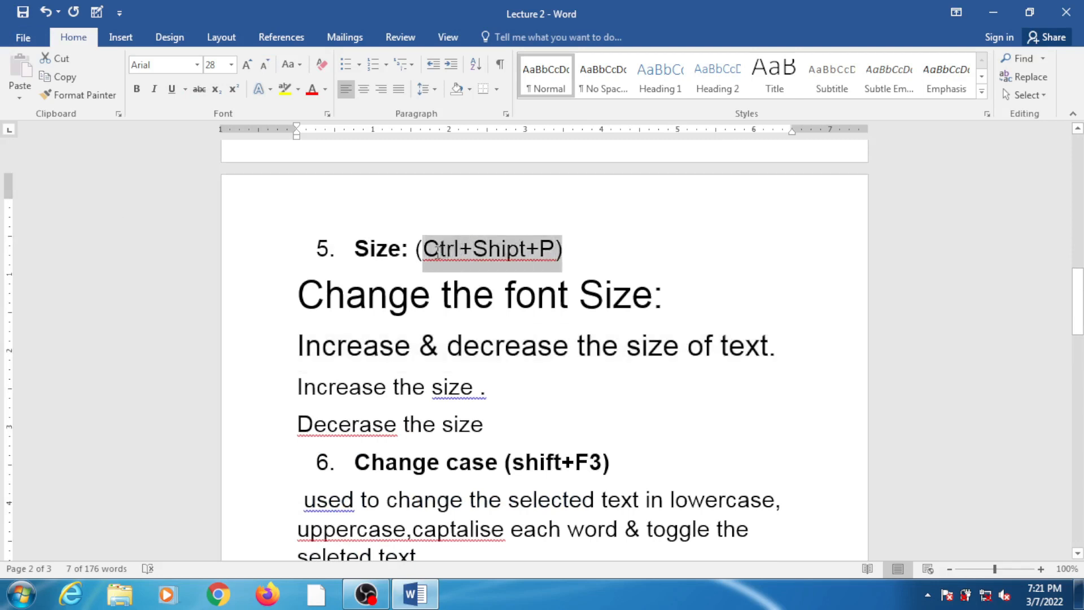
Try to set the font size of the "Increase & decrease the size of text." line to 36 through the Font dialog.
left_click(454, 346)
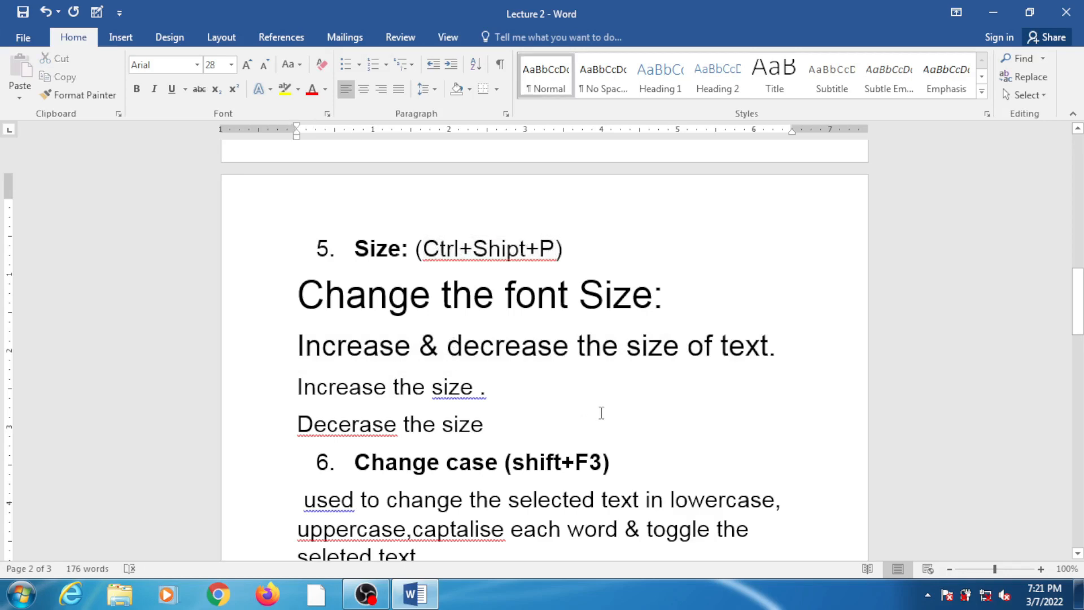
key("ctrl+shift+p")
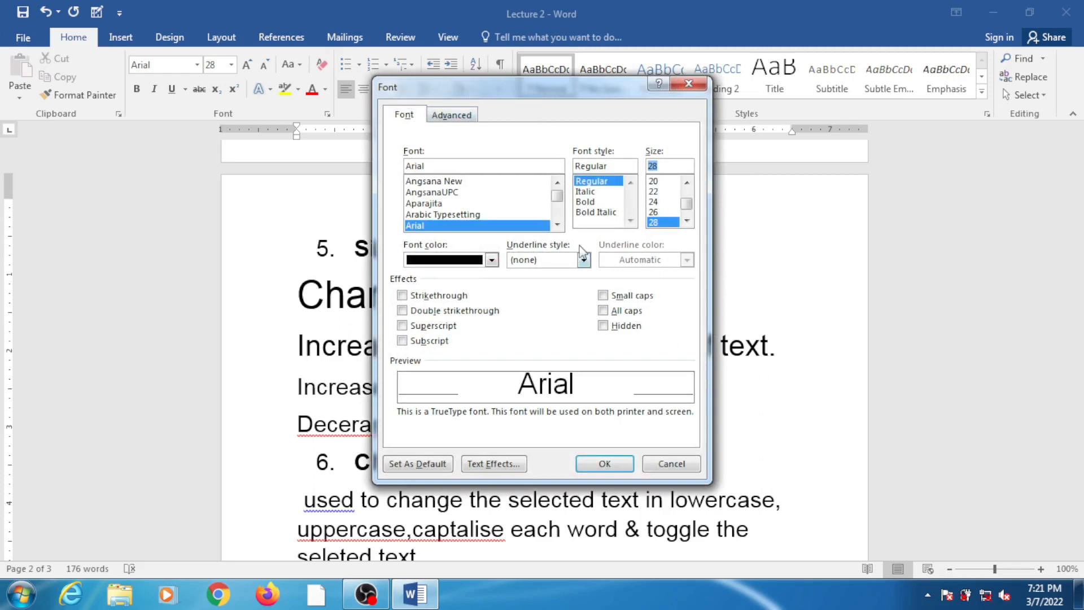
left_click(687, 222)
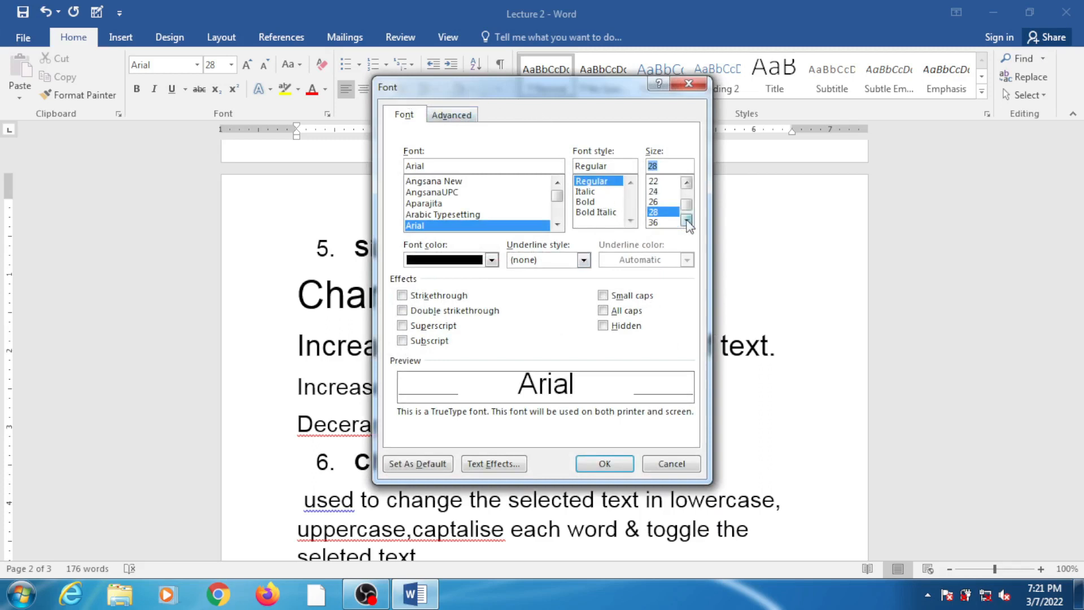
left_click(687, 222)
left_click(688, 222)
left_click_drag(685, 209, 684, 204)
left_click(655, 222)
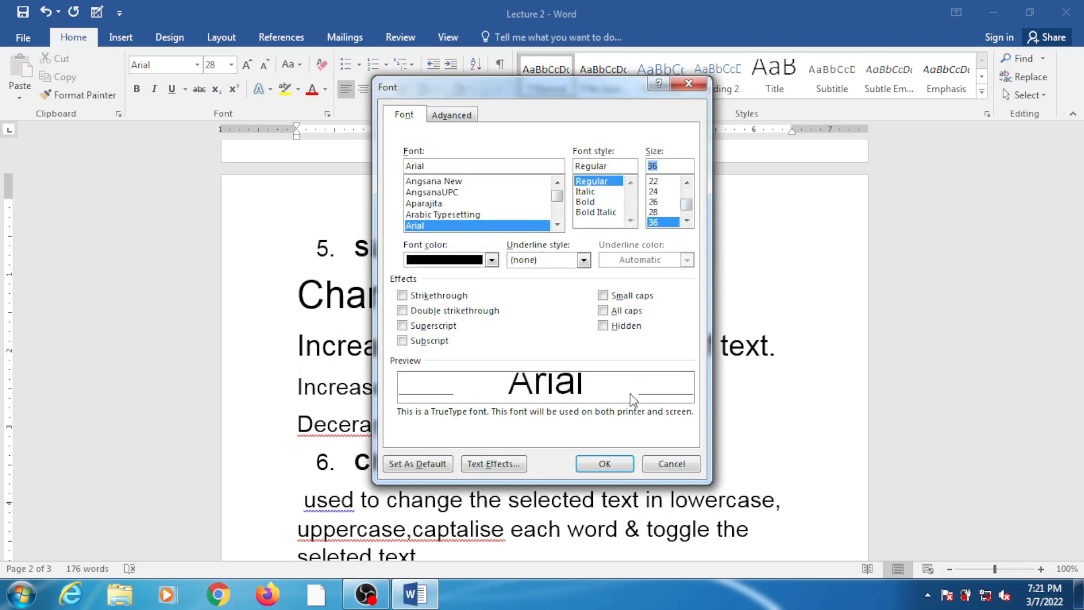
left_click(604, 465)
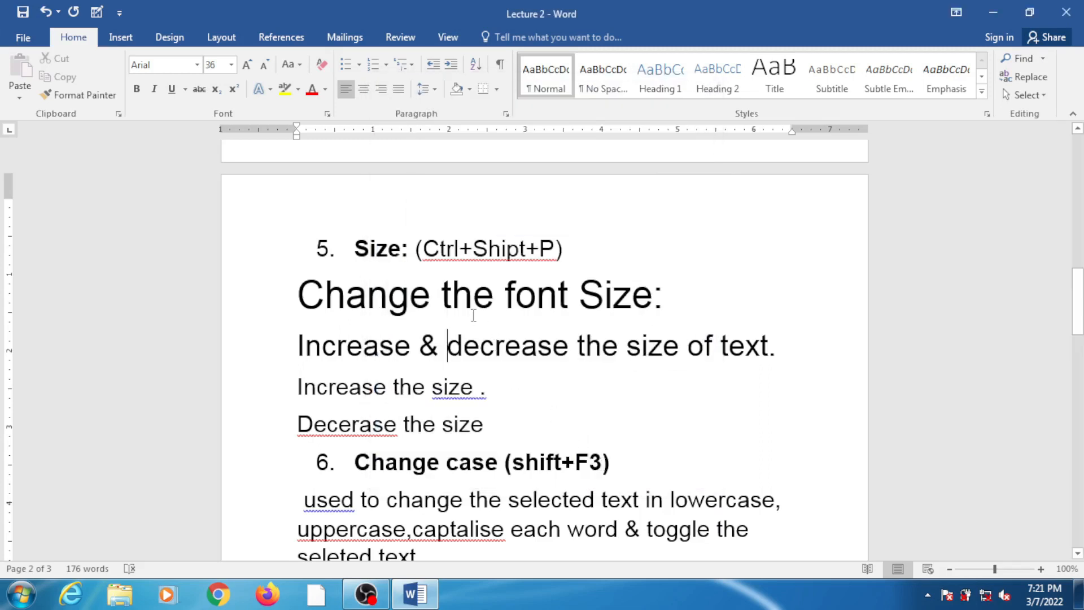
left_click_drag(298, 345, 783, 341)
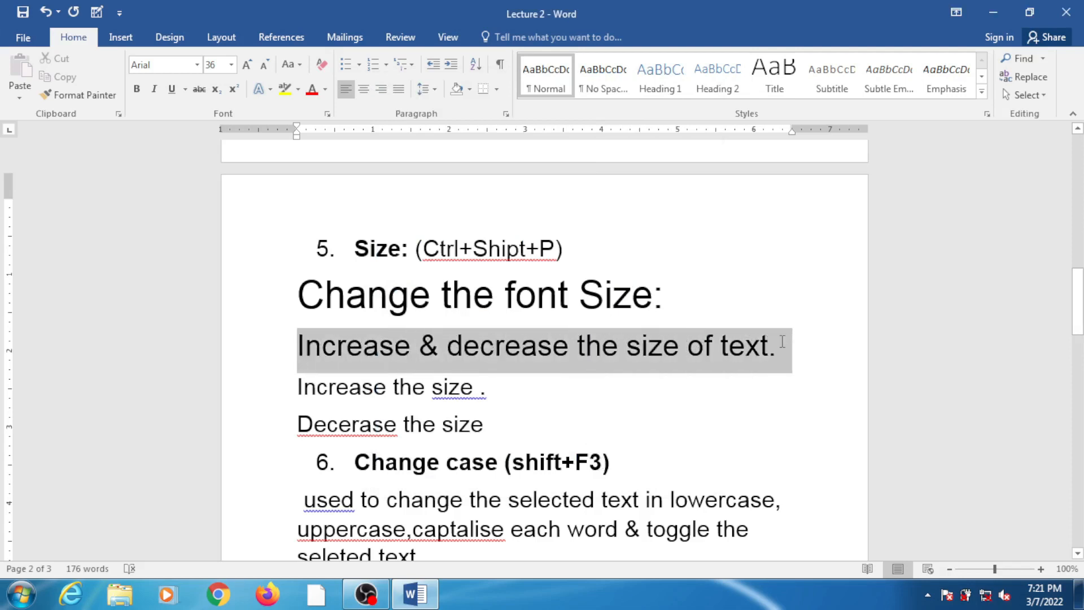
Set the font size of the "Increase the size ." line to 28 through the Font dialog.
left_click_drag(501, 402, 318, 398)
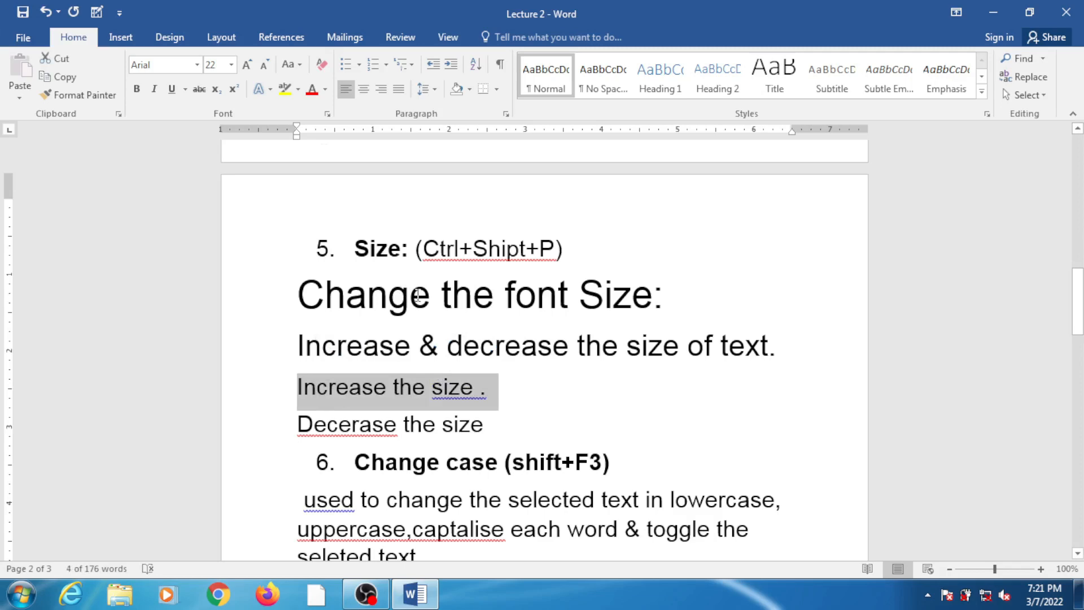
key("ctrl+shift+p")
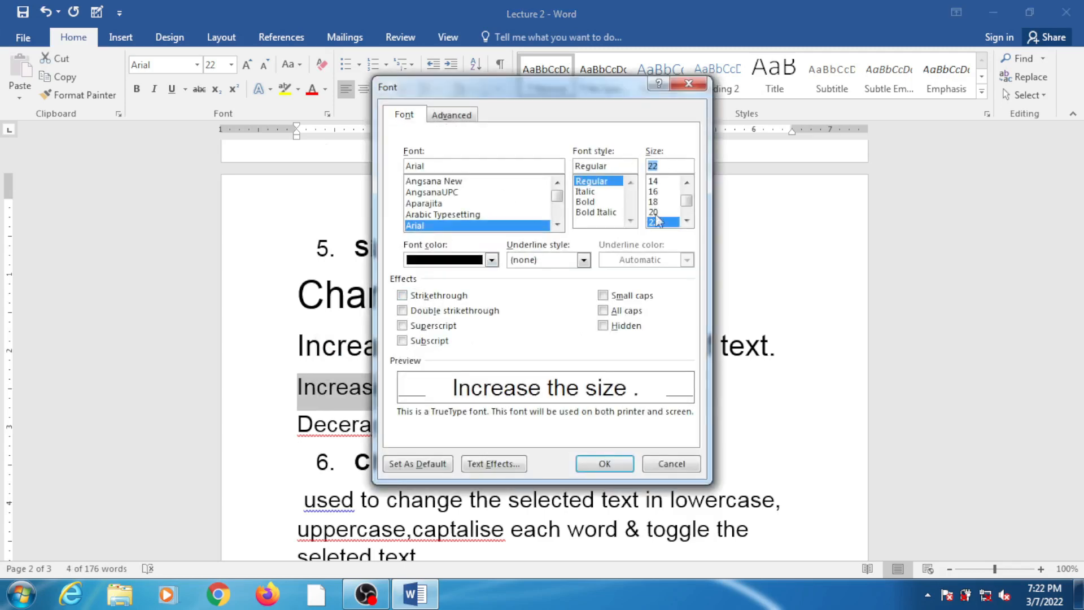
left_click_drag(657, 220, 660, 227)
left_click(590, 467)
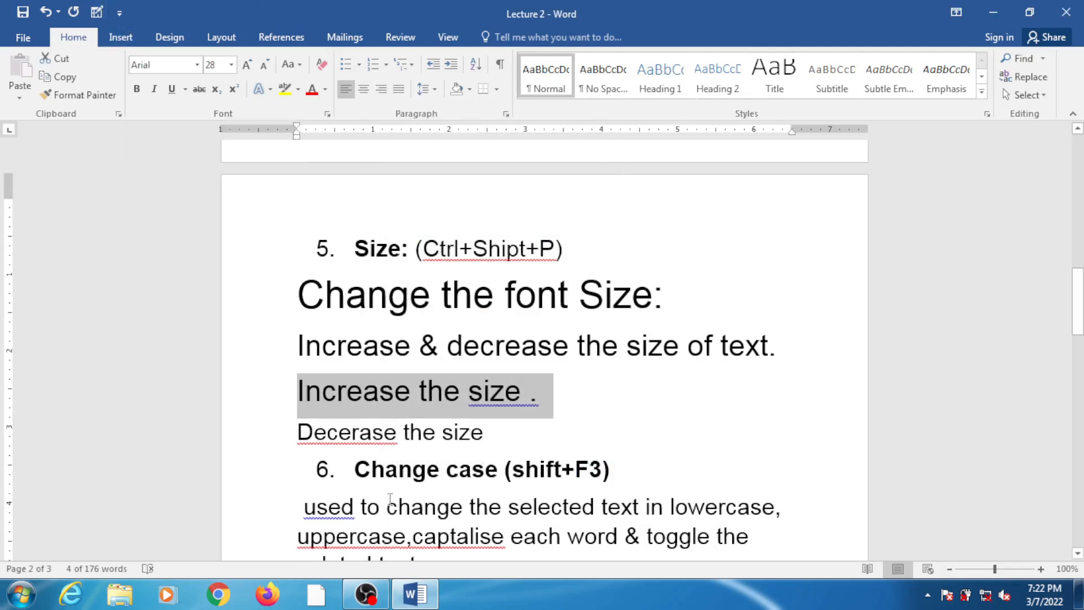
Change the paragraph under the "Change case (shift+F3)" heading to Sentence case.
scroll(390, 500, "down", 5)
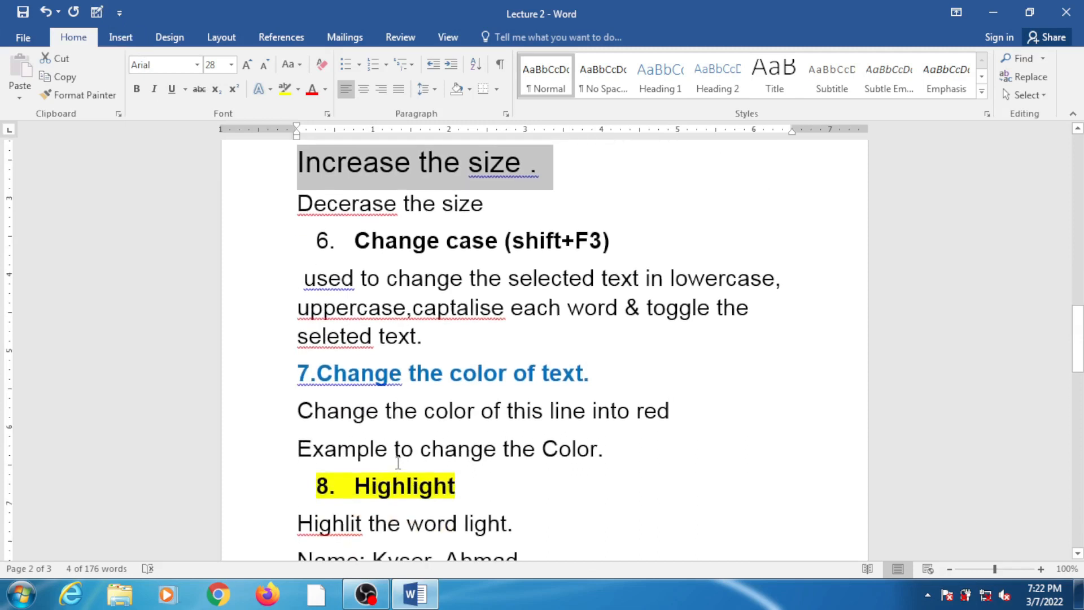
scroll(398, 463, "down", 1)
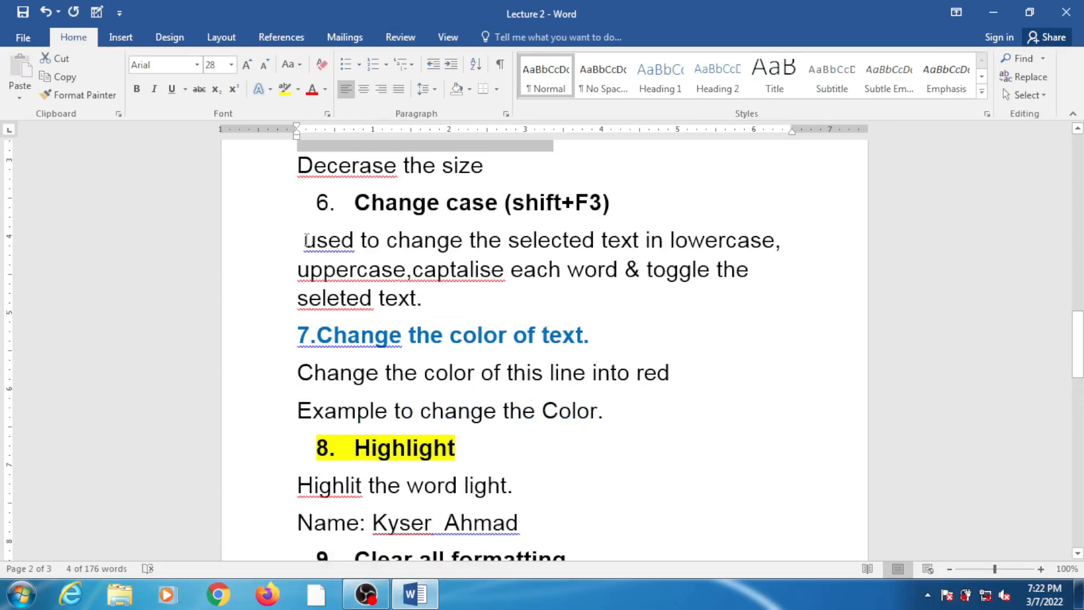
left_click_drag(305, 240, 405, 297)
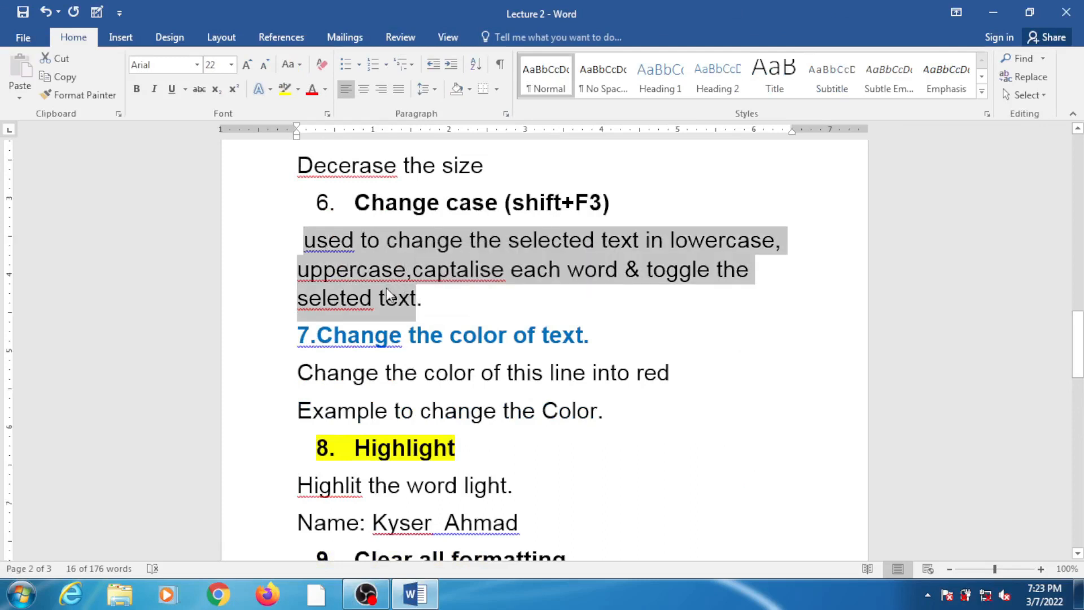
scroll(386, 286, "up", 2, "ctrl")
scroll(387, 292, "up", 6, "ctrl")
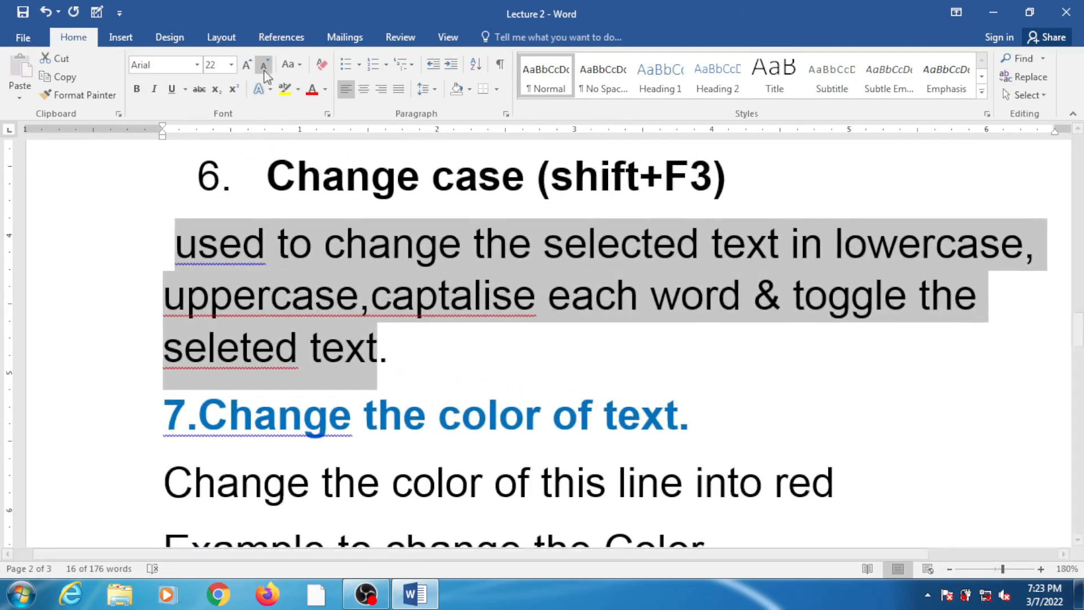
left_click(290, 66)
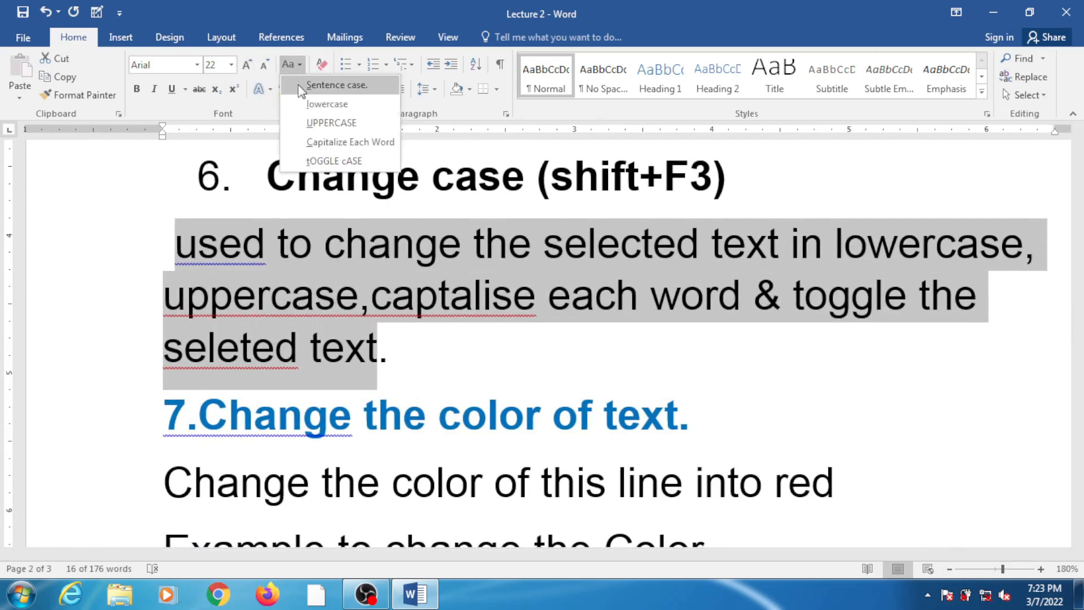
left_click(300, 89)
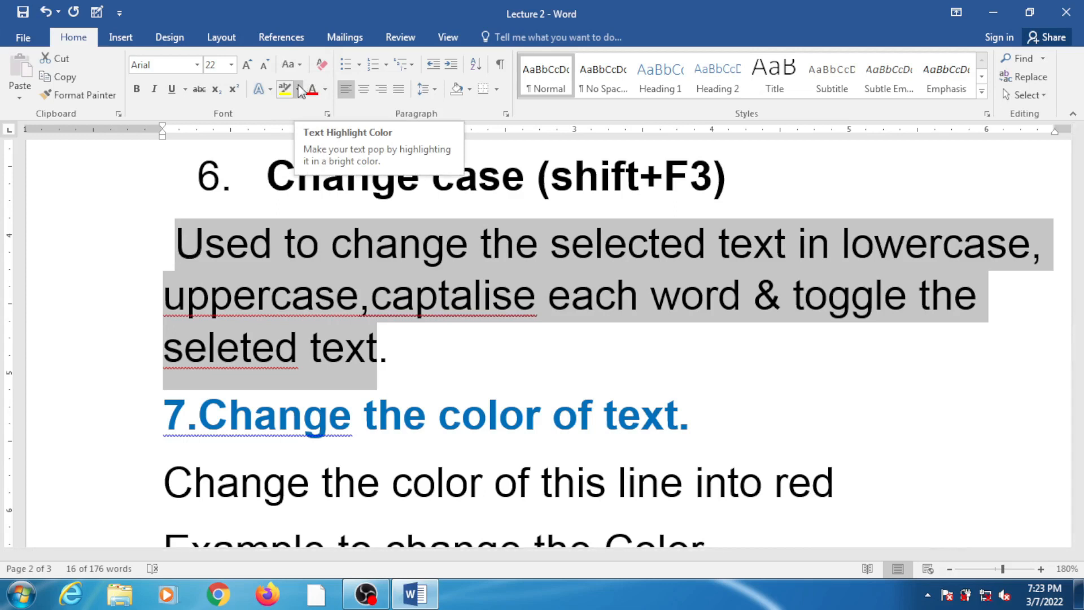
Convert the paragraph under the "Change case (shift+F3)" heading to lowercase.
left_click(293, 66)
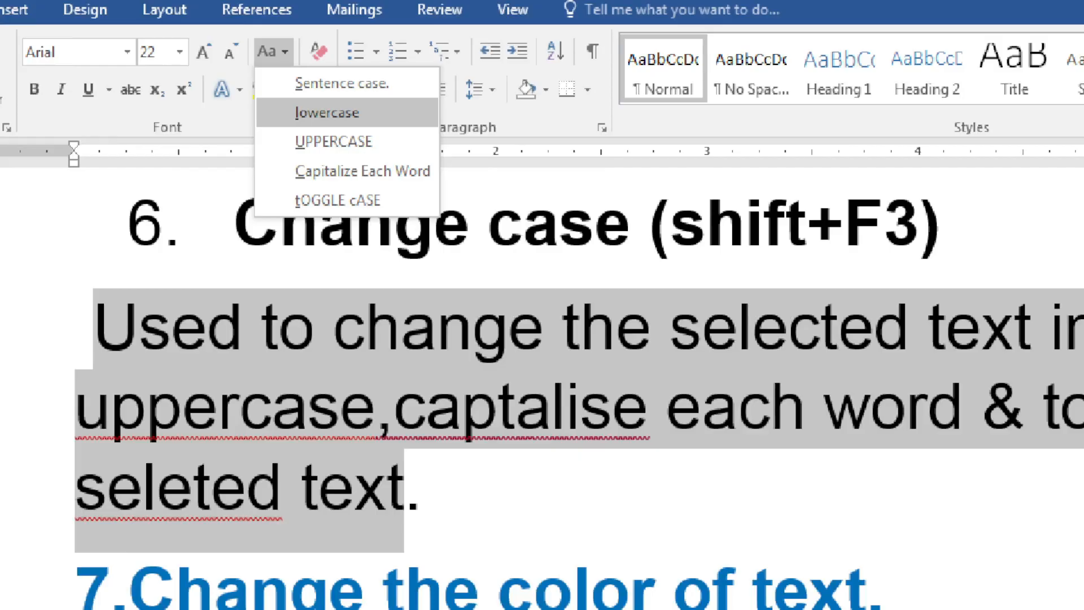
left_click(337, 54)
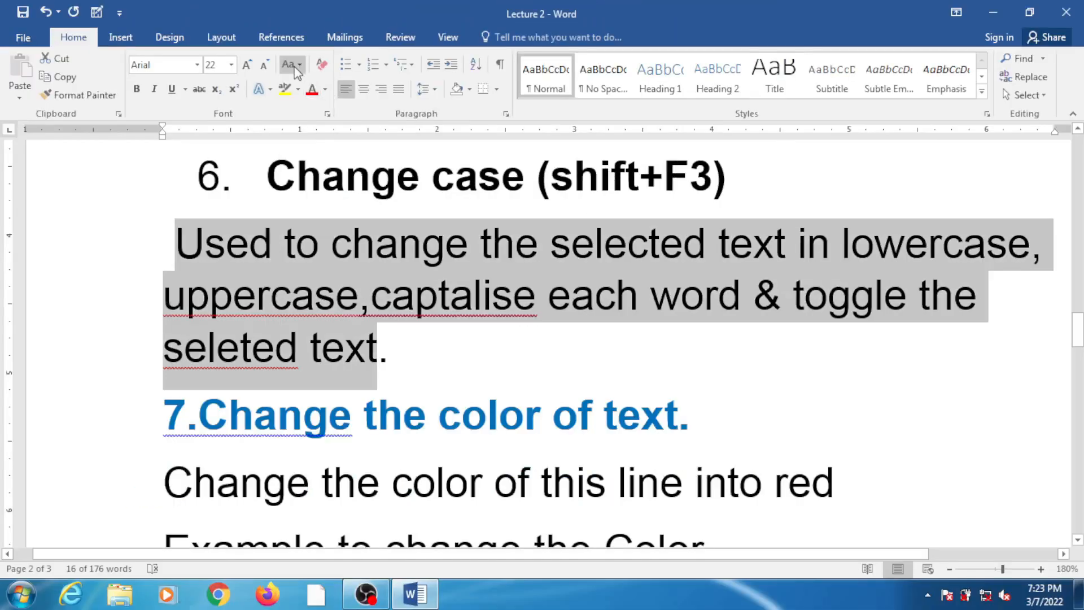
left_click(294, 66)
left_click(316, 105)
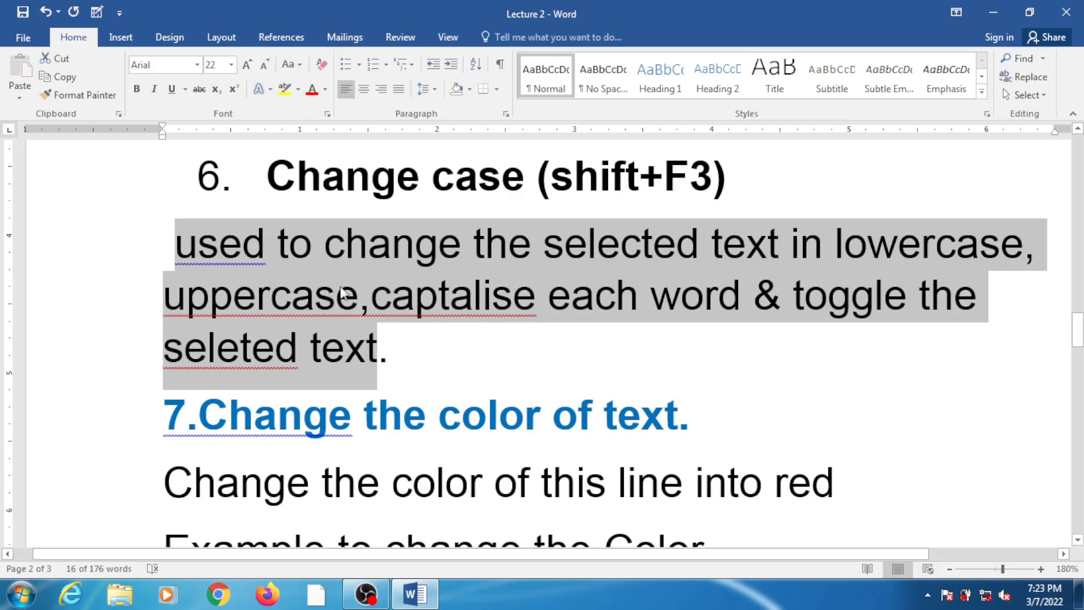
Convert the Change case paragraph to UPPERCASE and return it to lowercase.
left_click(297, 71)
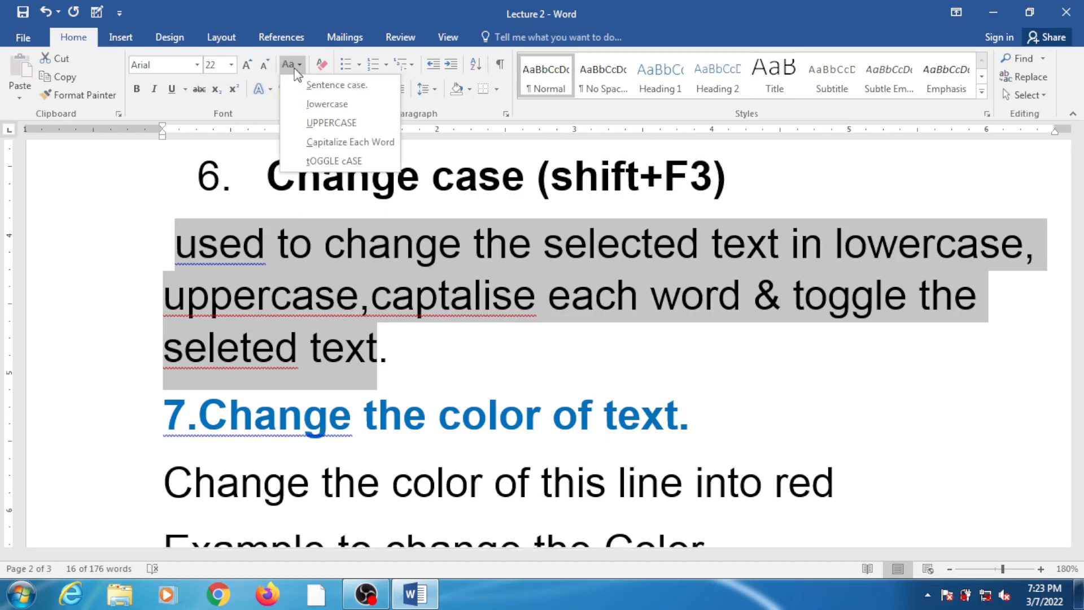
left_click(312, 123)
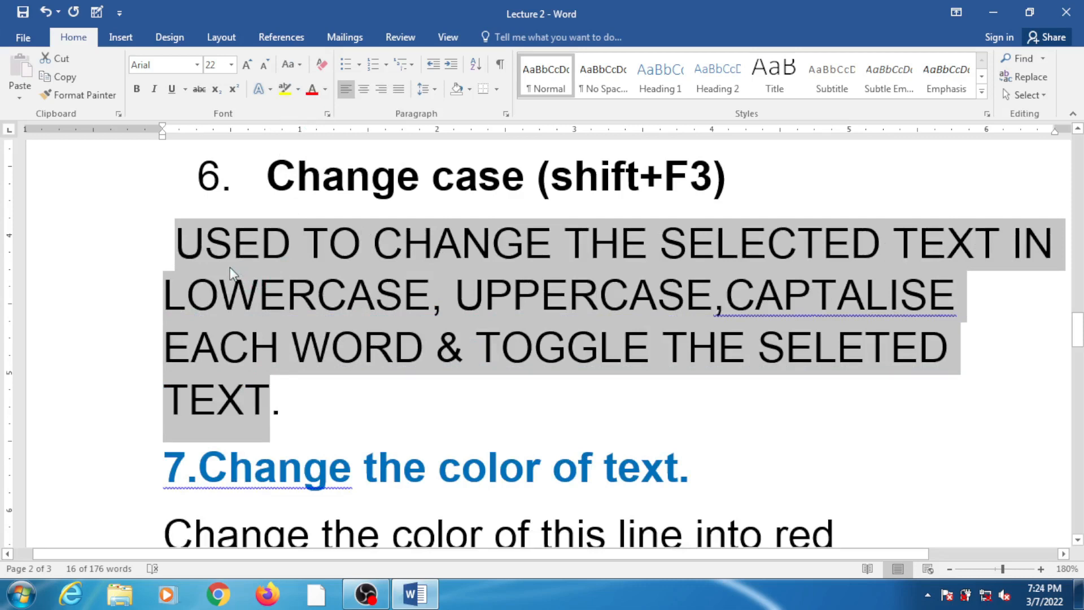
left_click(287, 66)
left_click(298, 105)
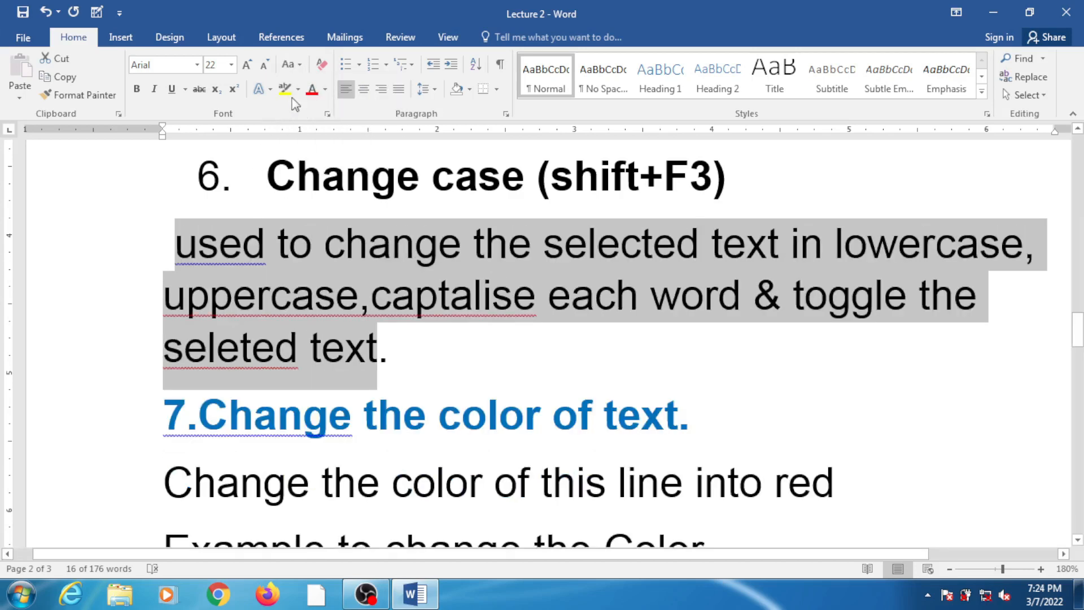
Apply Capitalize Each Word to the paragraph under the "Change case (shift+F3)" heading.
left_click(288, 66)
left_click(289, 65)
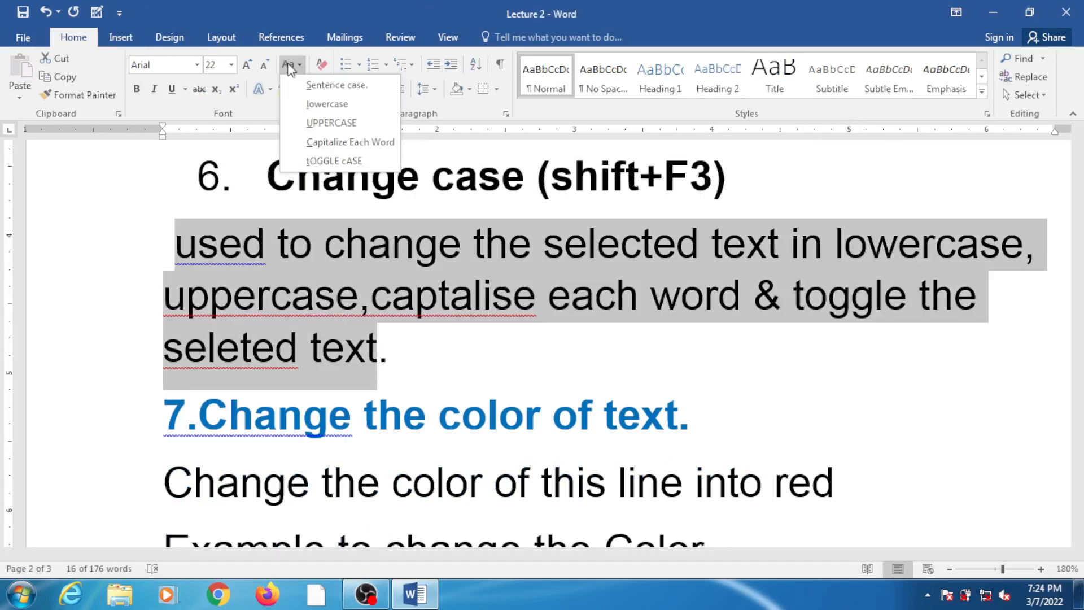
left_click(316, 142)
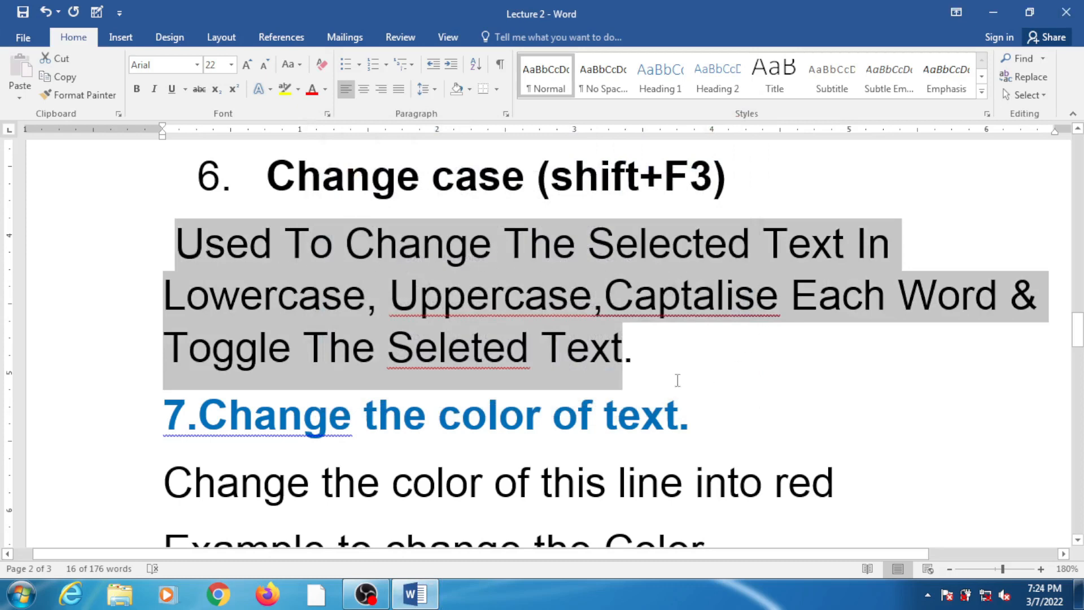
Try tOGGLE cASE on the Change case paragraph and undo it.
left_click(292, 65)
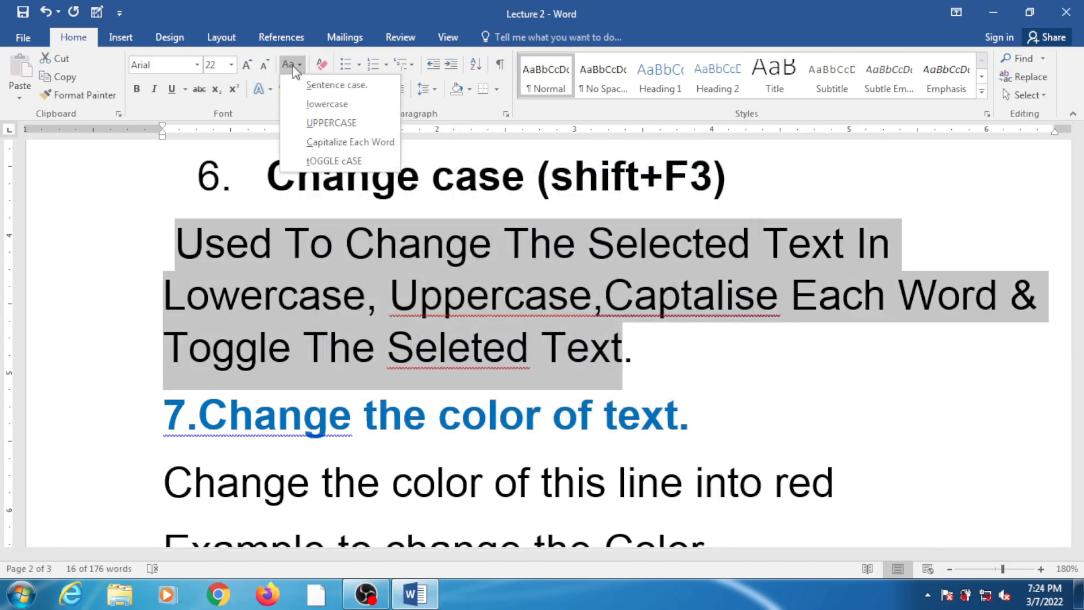
left_click(333, 161)
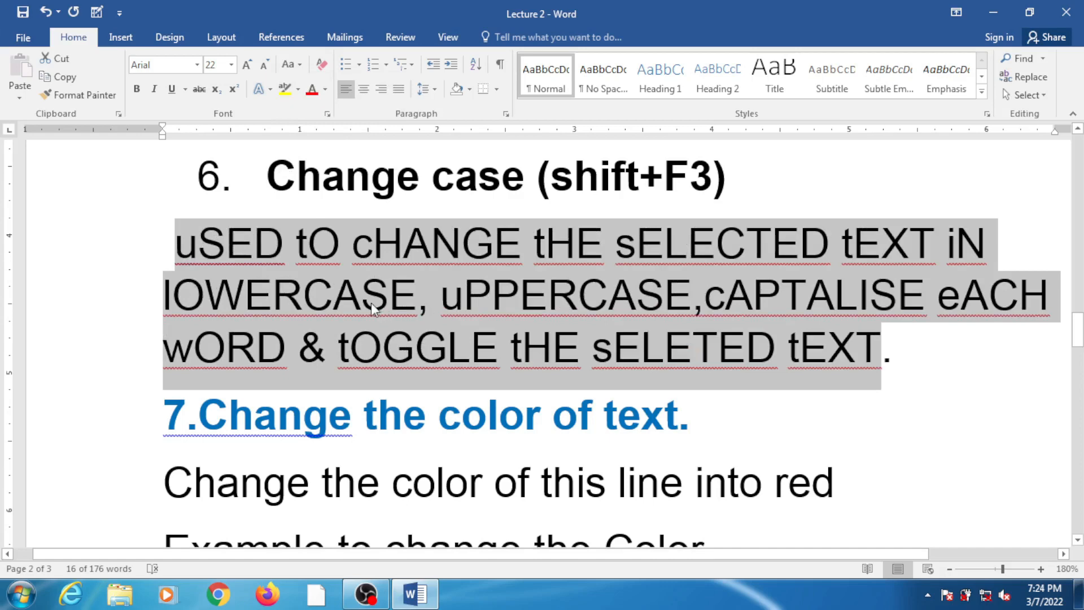
key("ctrl+z")
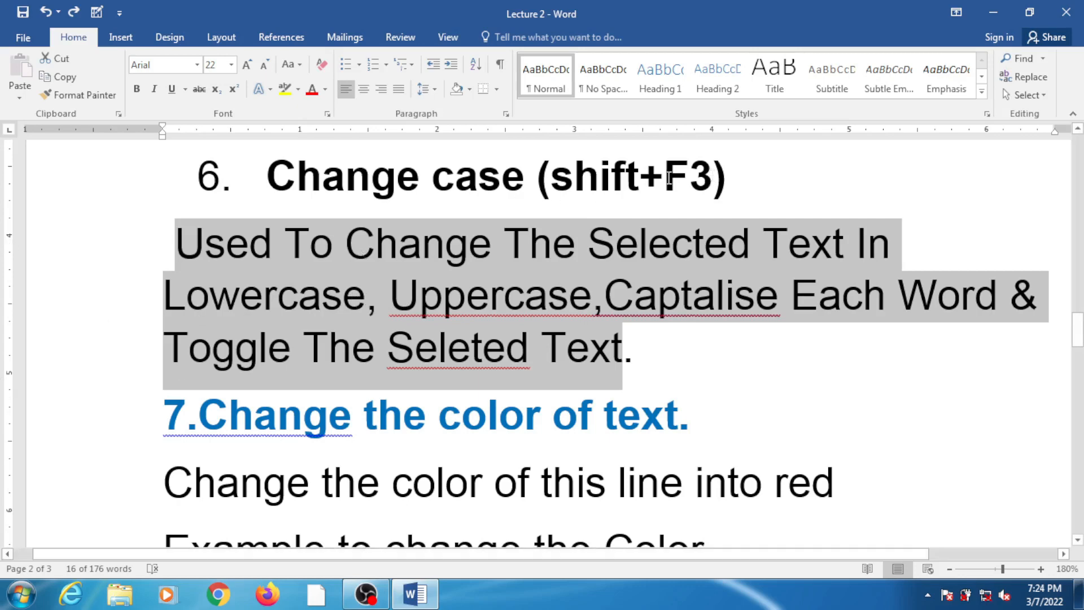
left_click_drag(713, 180, 597, 172)
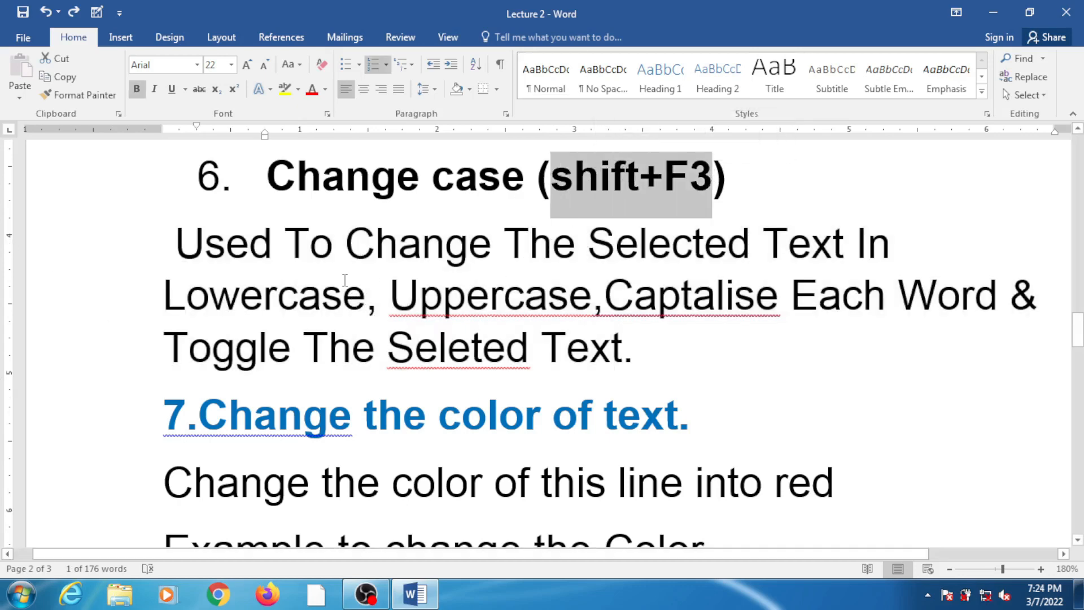
scroll(345, 280, "down", 3)
scroll(345, 279, "up", 2)
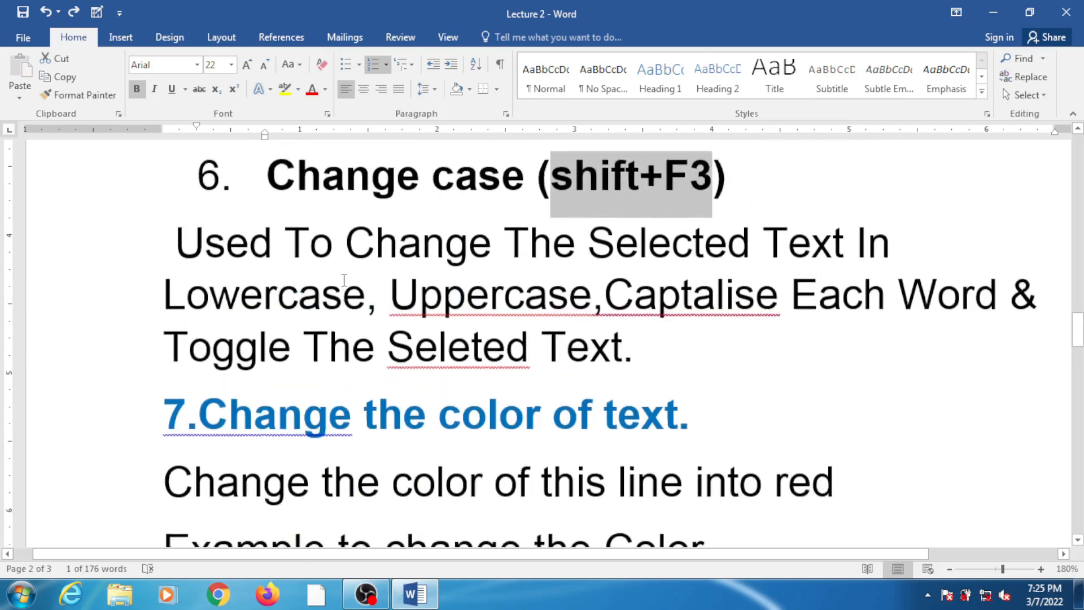
Color the line "Change the color of this line into red" red.
scroll(345, 279, "down", 2)
scroll(345, 279, "down", 3)
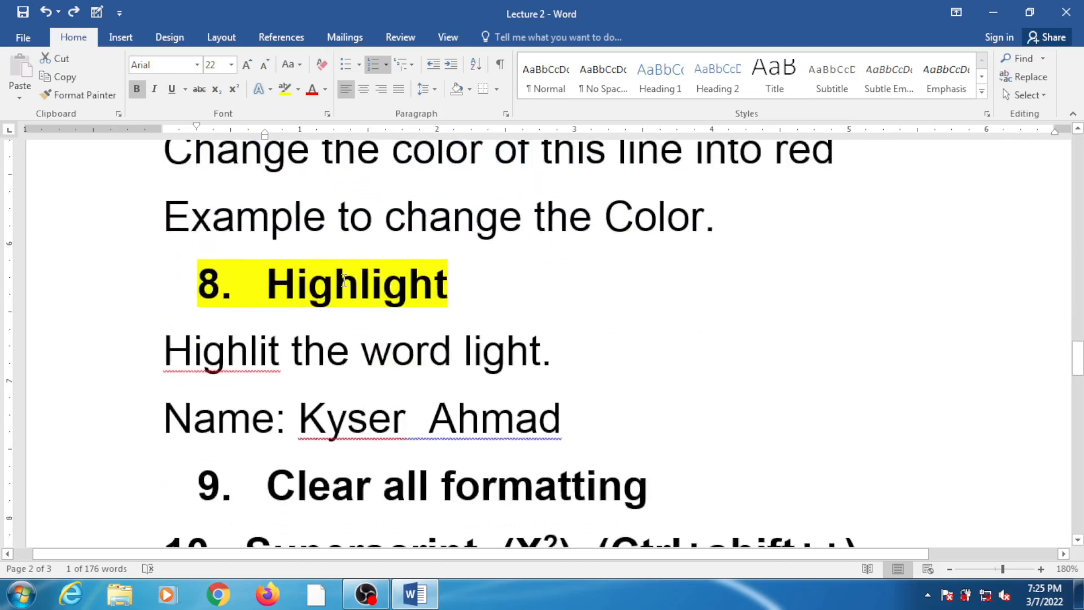
scroll(344, 280, "up", 1)
scroll(344, 279, "up", 1)
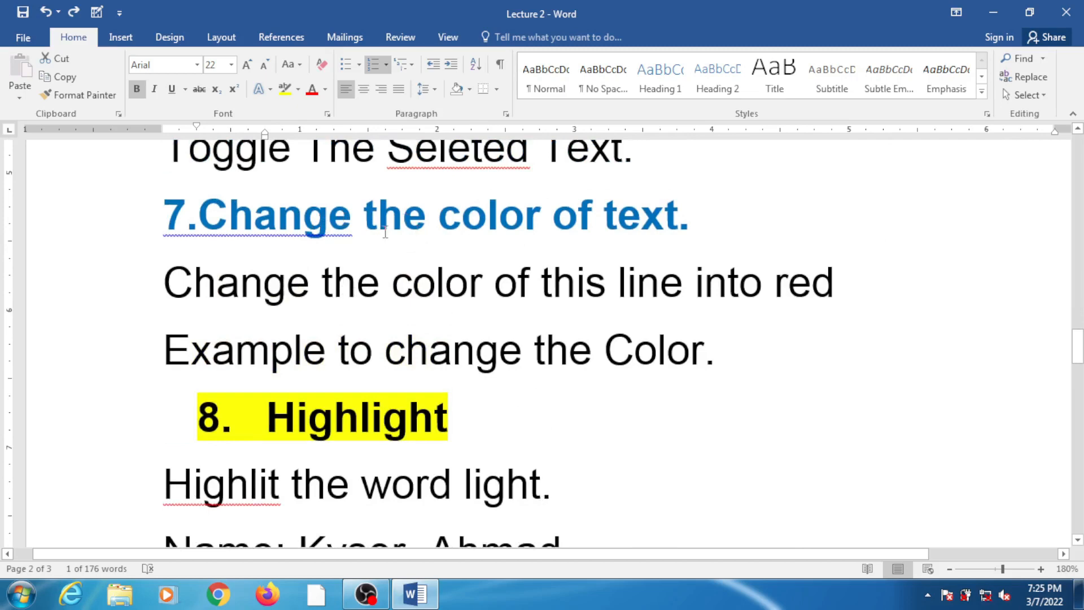
left_click_drag(165, 285, 843, 283)
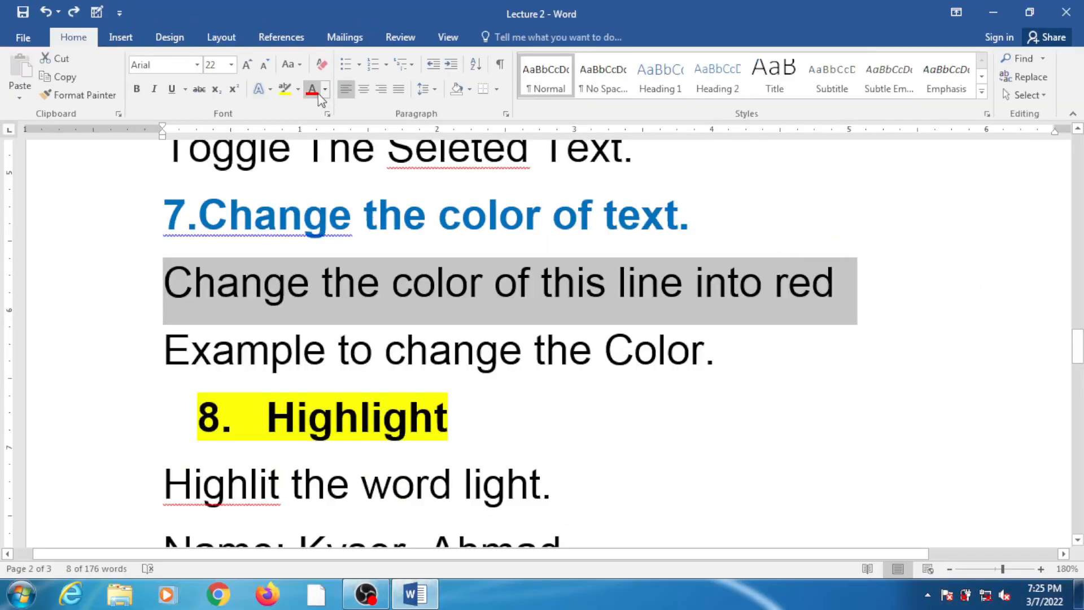
left_click(240, 284)
left_click_drag(164, 281, 810, 272)
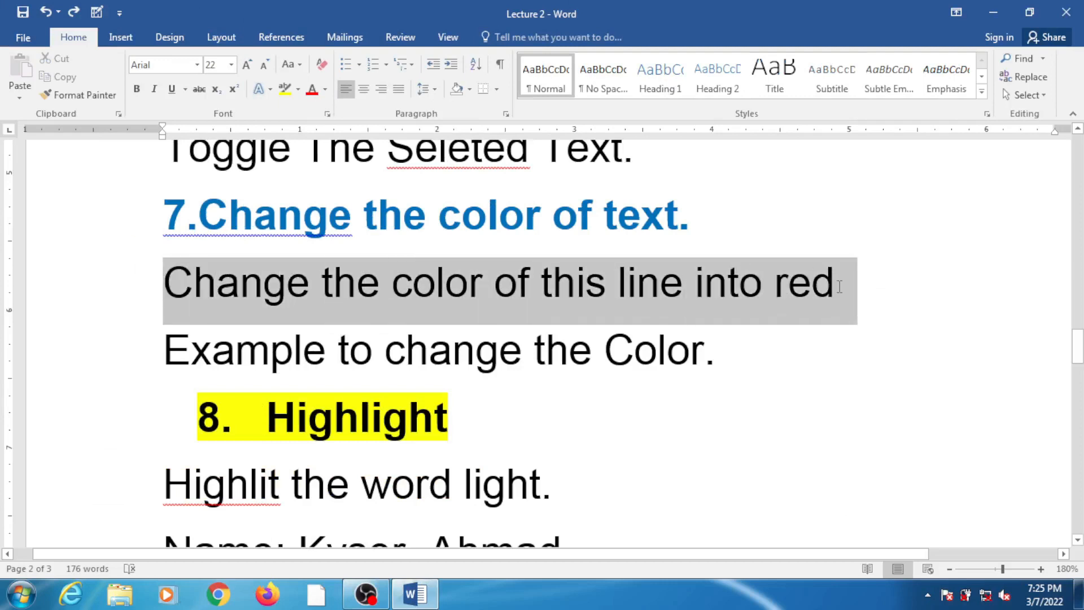
left_click(310, 94)
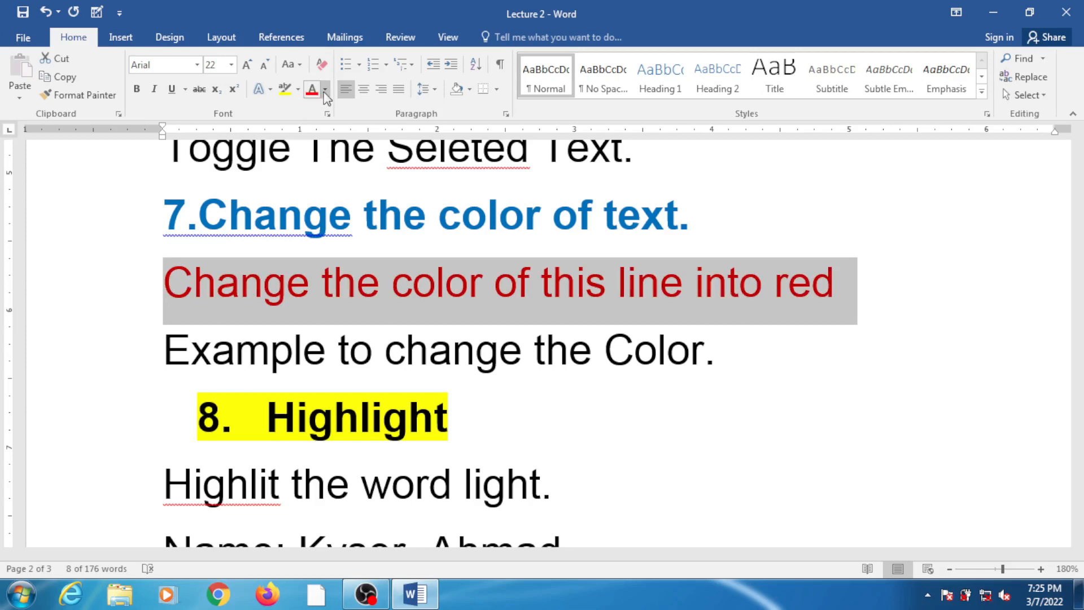
Recolor the line "Change the color of this line into red" with the standard green.
left_click(325, 90)
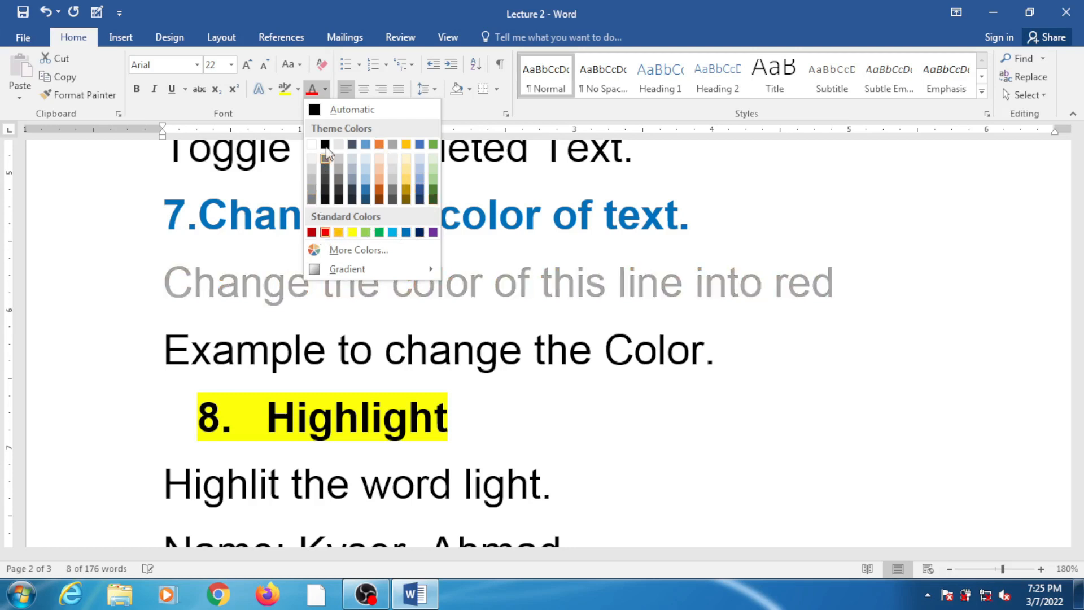
left_click(377, 233)
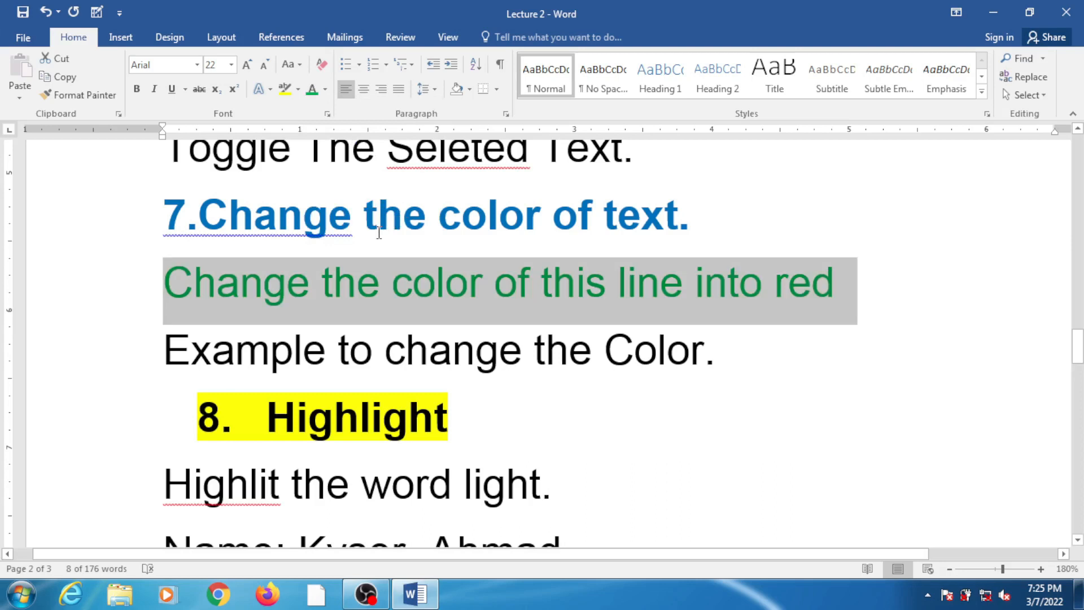
left_click(326, 350)
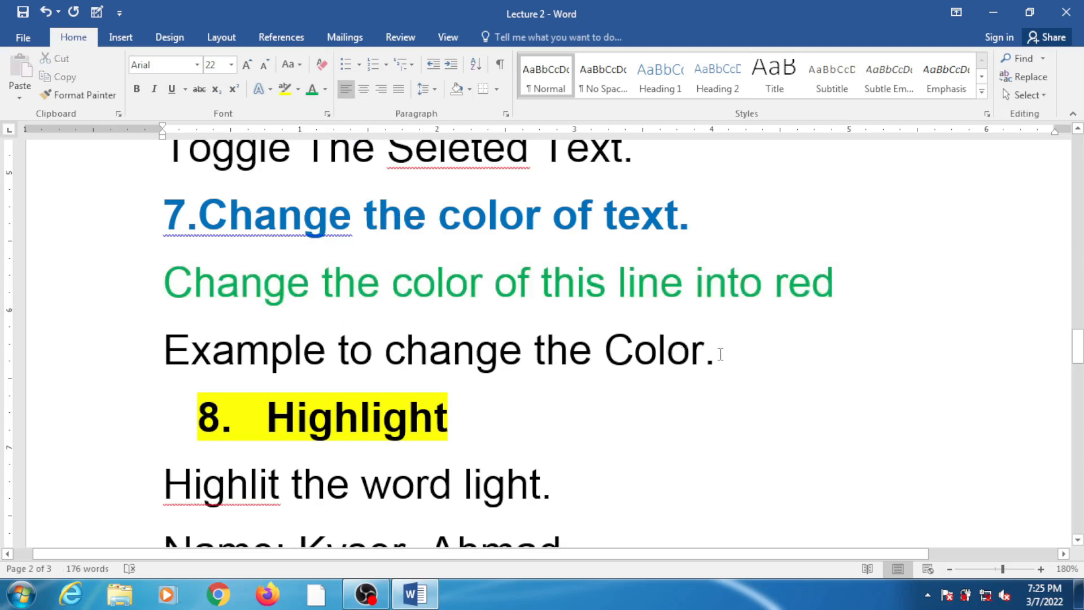
Color the line "Example to change the Color." dark blue, picked from the standard color hexagon in the Colors dialog.
left_click_drag(721, 354, 164, 356)
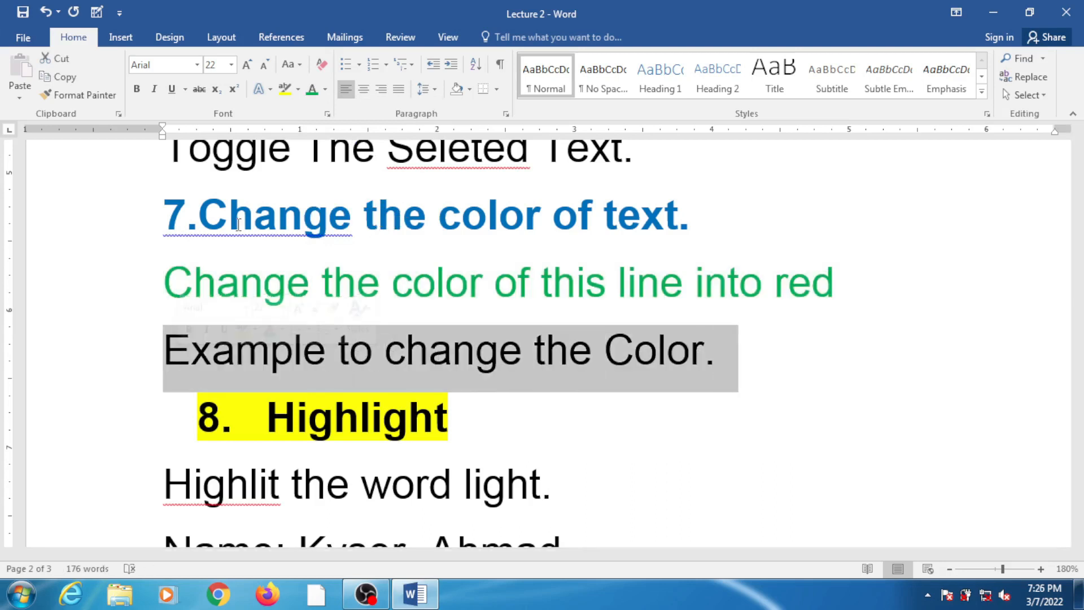
left_click(325, 90)
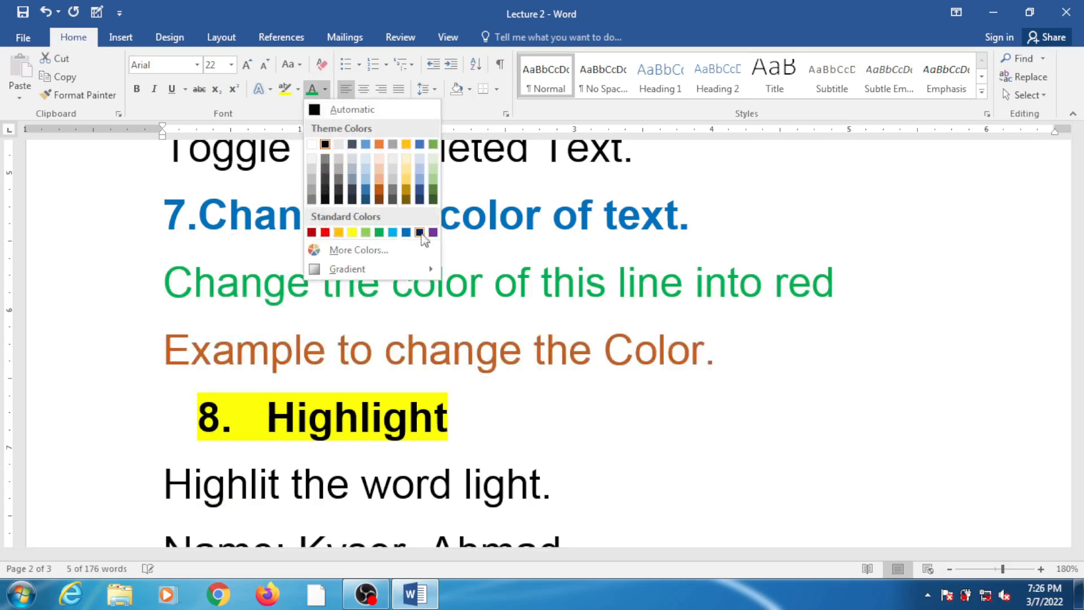
left_click(321, 250)
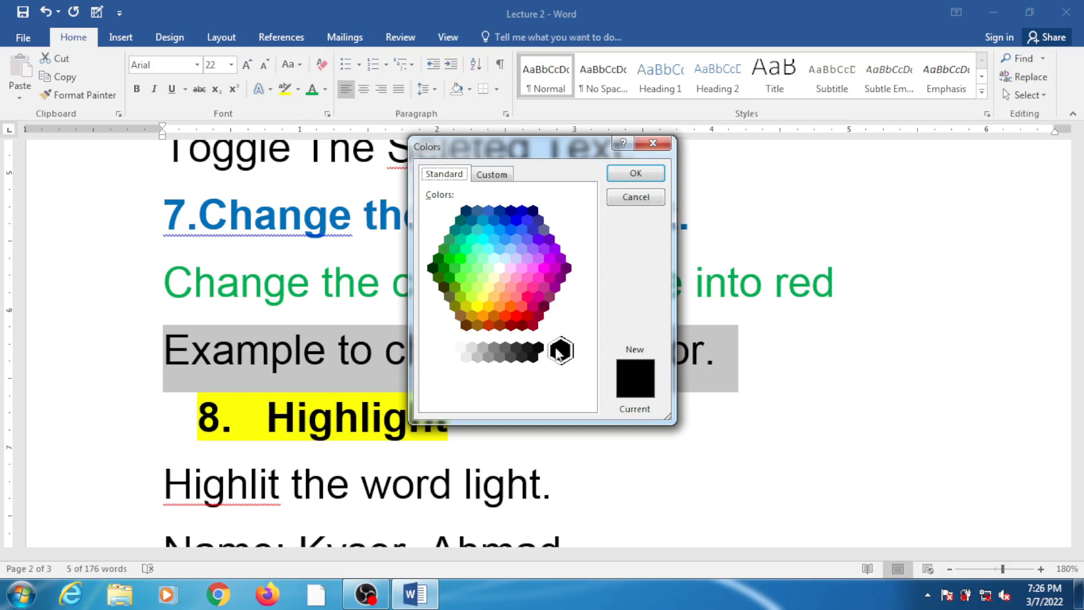
left_click(509, 278)
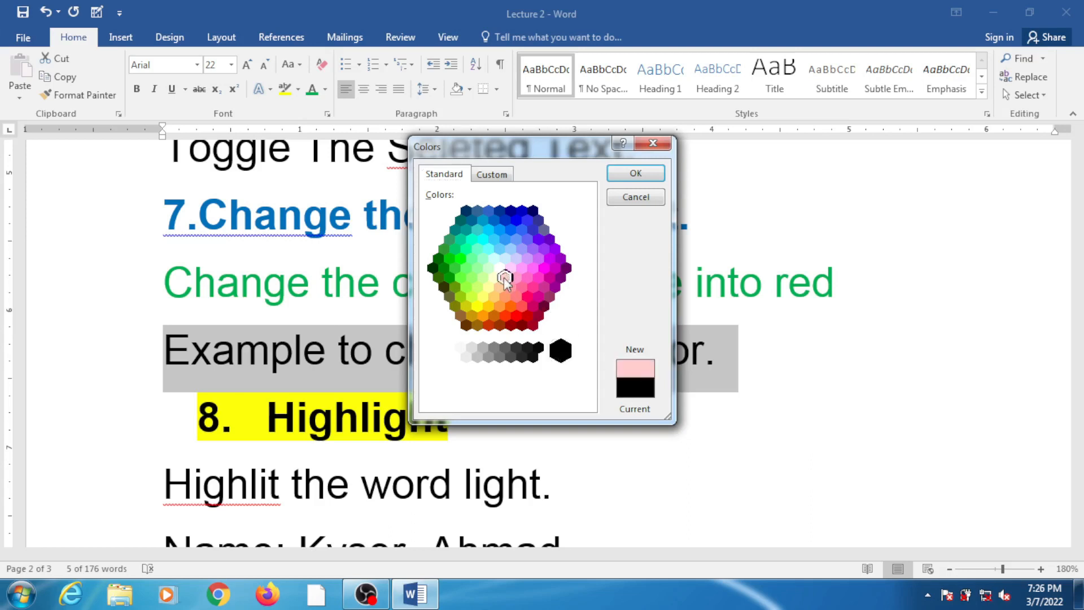
left_click(515, 277)
left_click(525, 284)
left_click(531, 285)
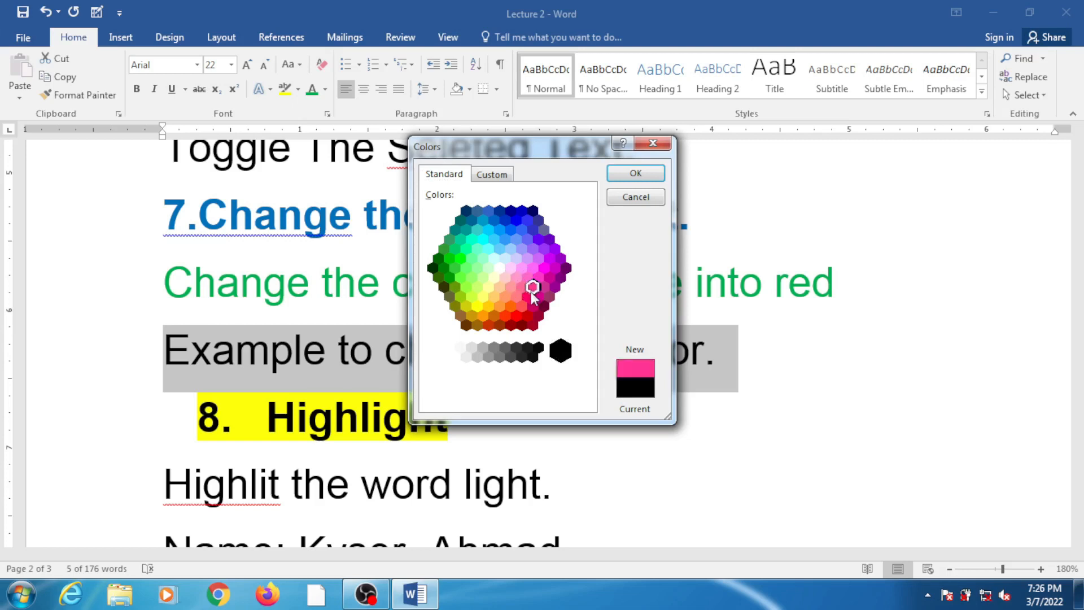
left_click(537, 291)
left_click(533, 288)
left_click(535, 250)
left_click(533, 230)
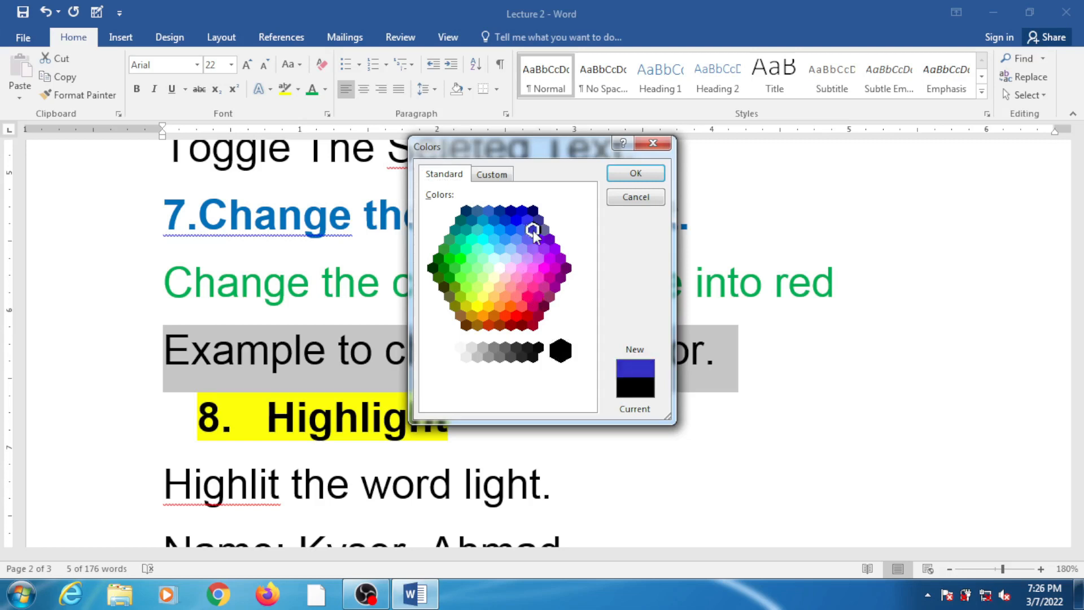
left_click(533, 211)
left_click(538, 221)
left_click(533, 211)
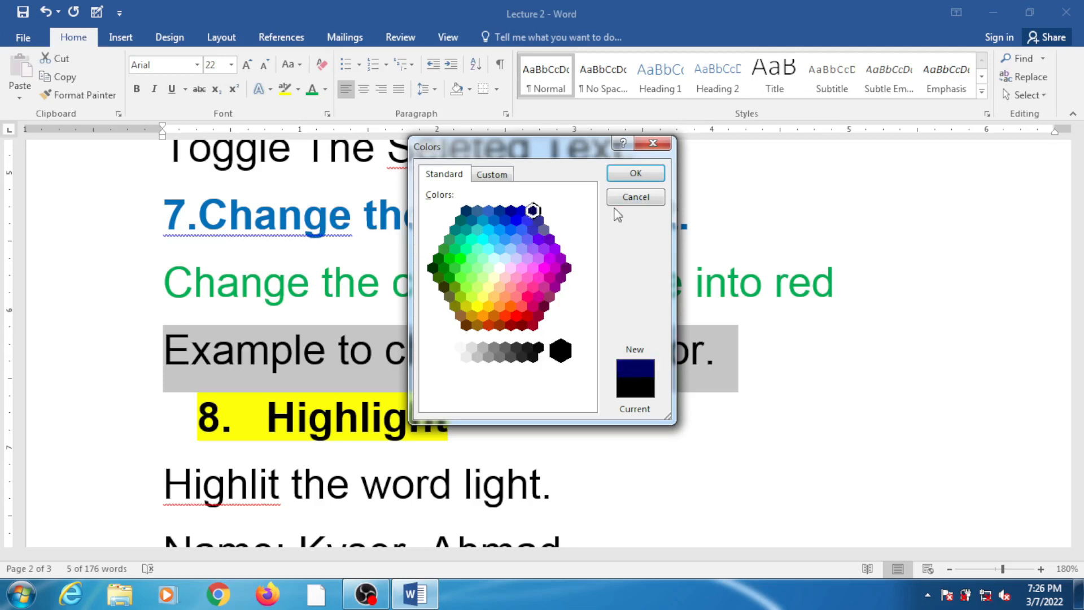
left_click(634, 174)
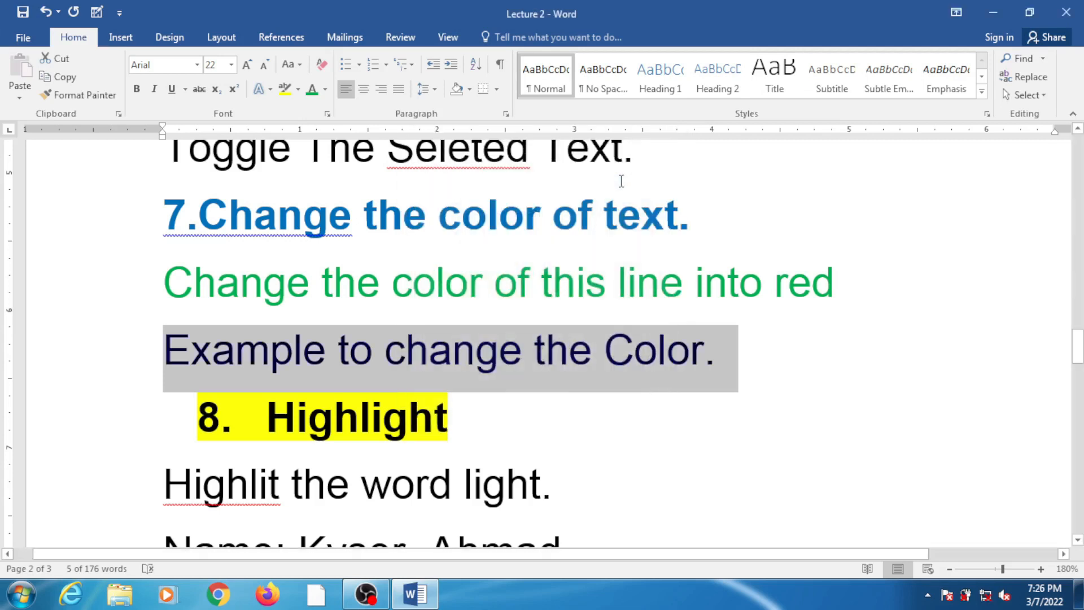
Highlight the line "Highlit the word light." in gray.
left_click(389, 363)
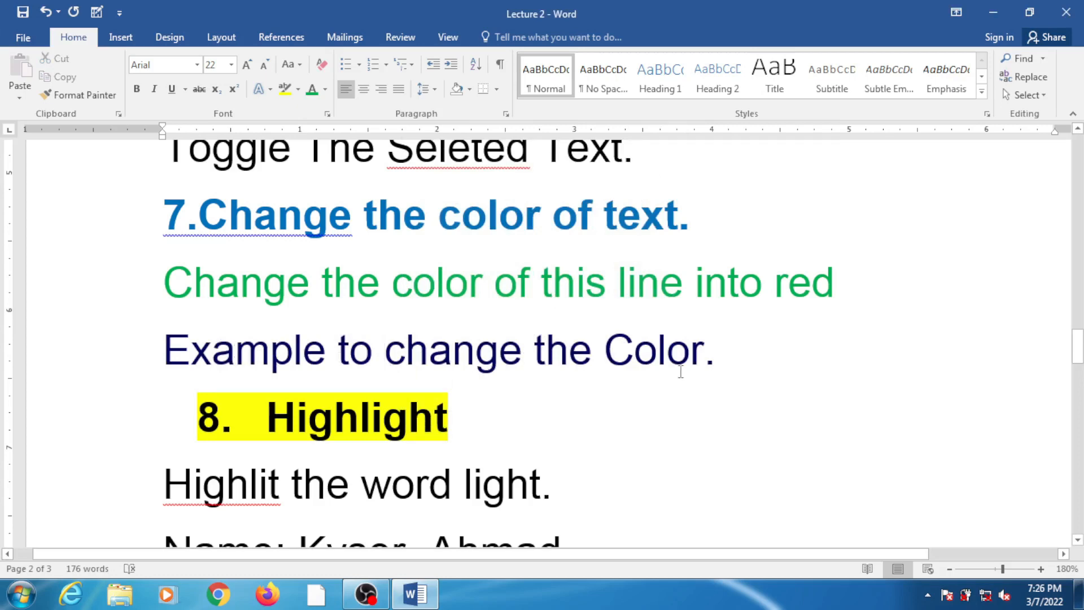
scroll(681, 368, "down", 2)
scroll(681, 368, "down", 1)
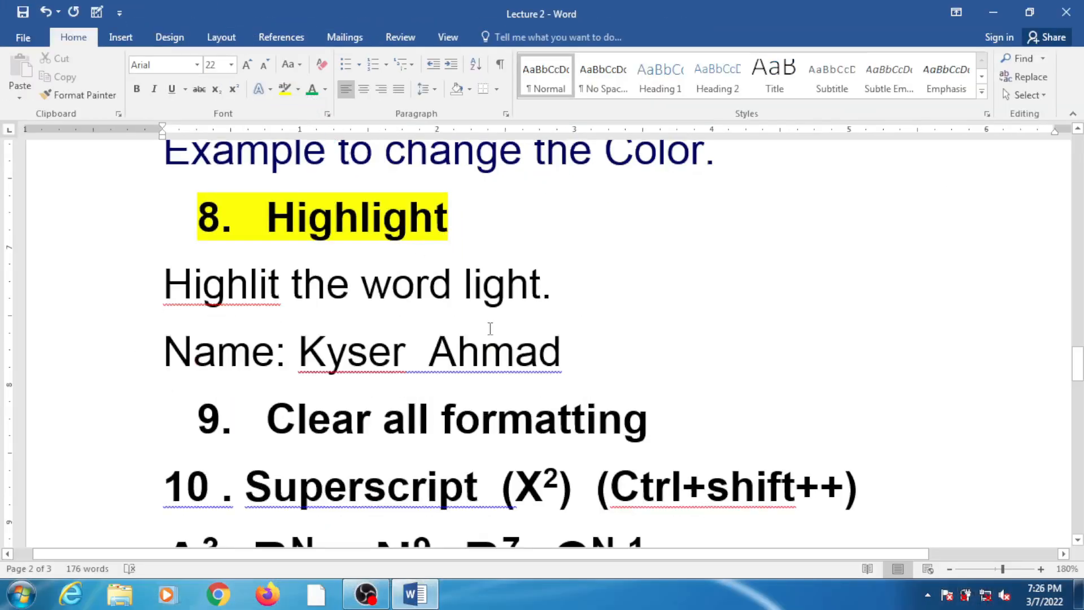
scroll(555, 442, "down", 3)
scroll(496, 395, "up", 5)
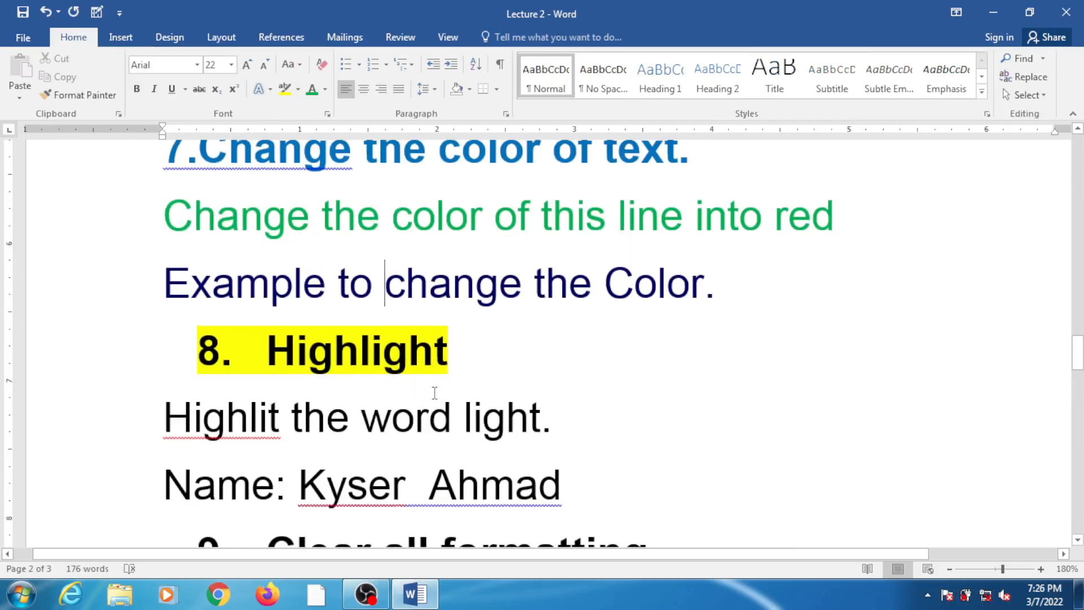
scroll(432, 389, "down", 1)
left_click_drag(161, 350, 554, 353)
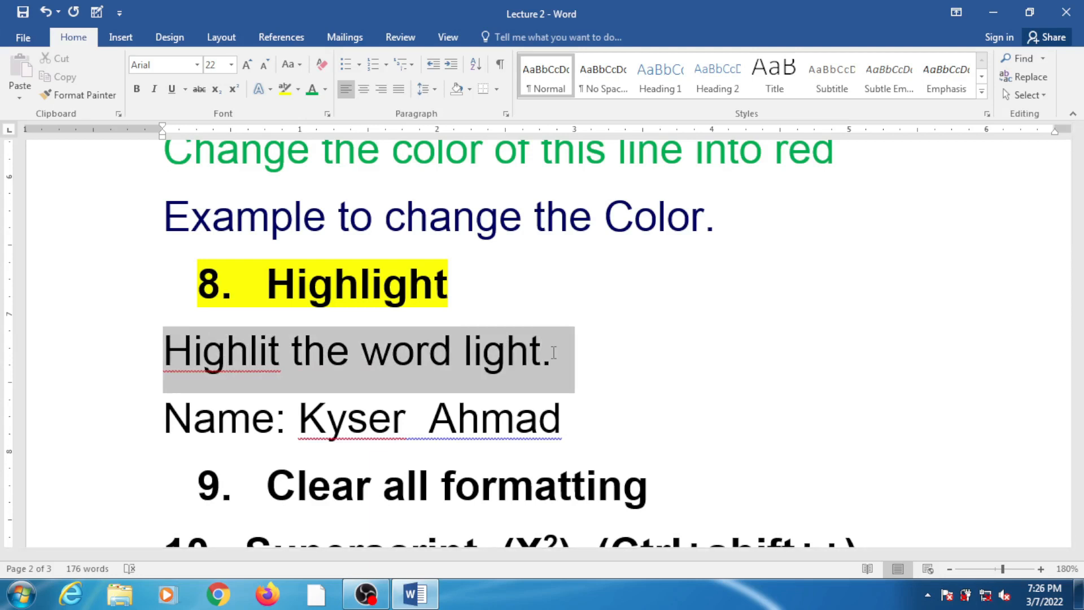
left_click(298, 90)
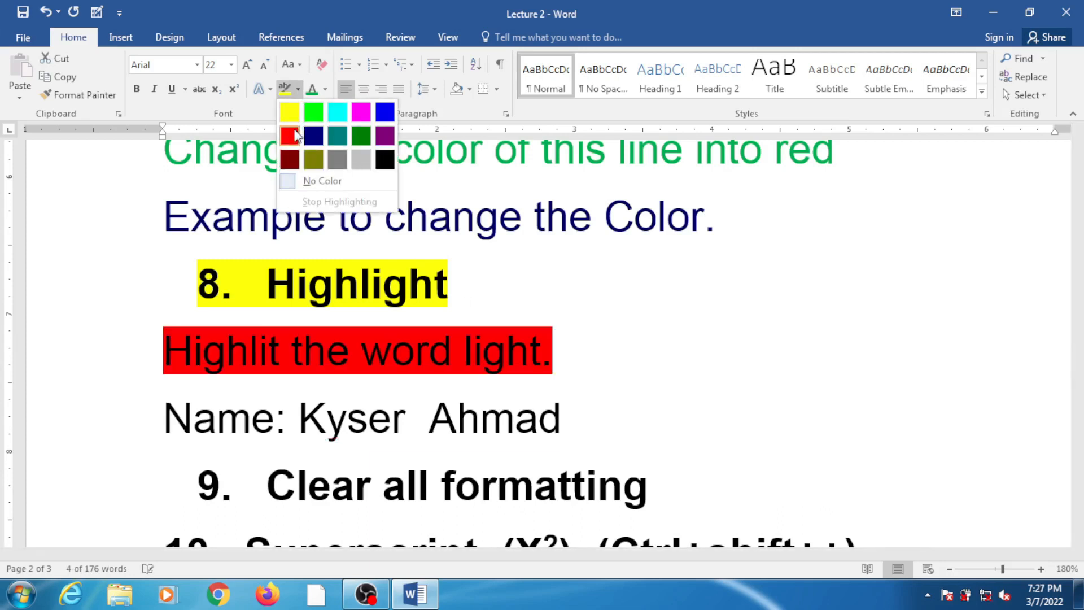
left_click(338, 163)
key("Right")
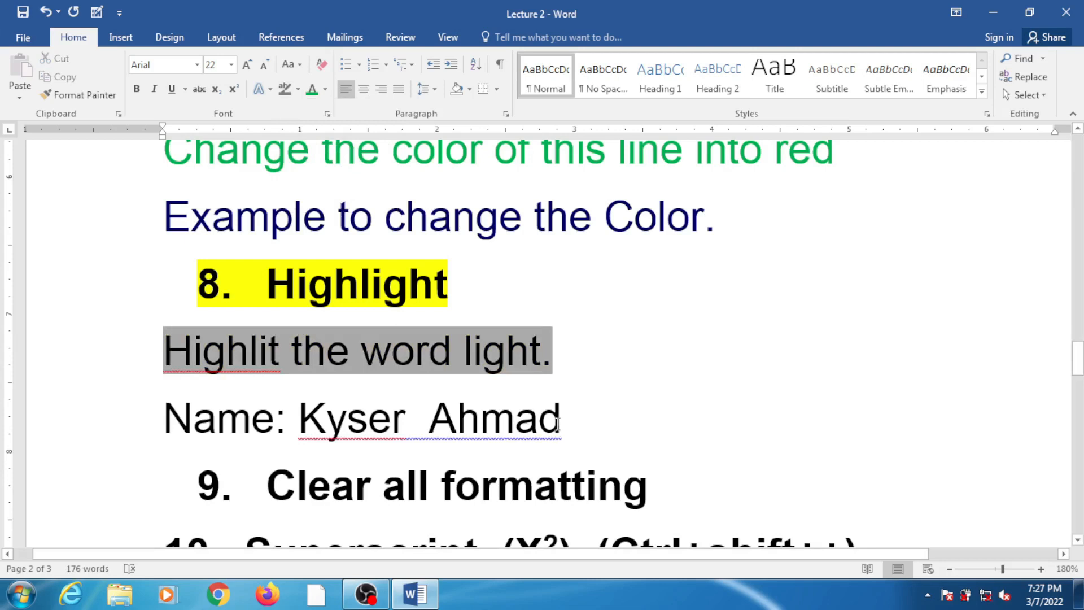
Highlight only the "Name:" label in the line under the gray-highlighted one in pink.
left_click_drag(561, 421, 203, 423)
left_click(351, 424)
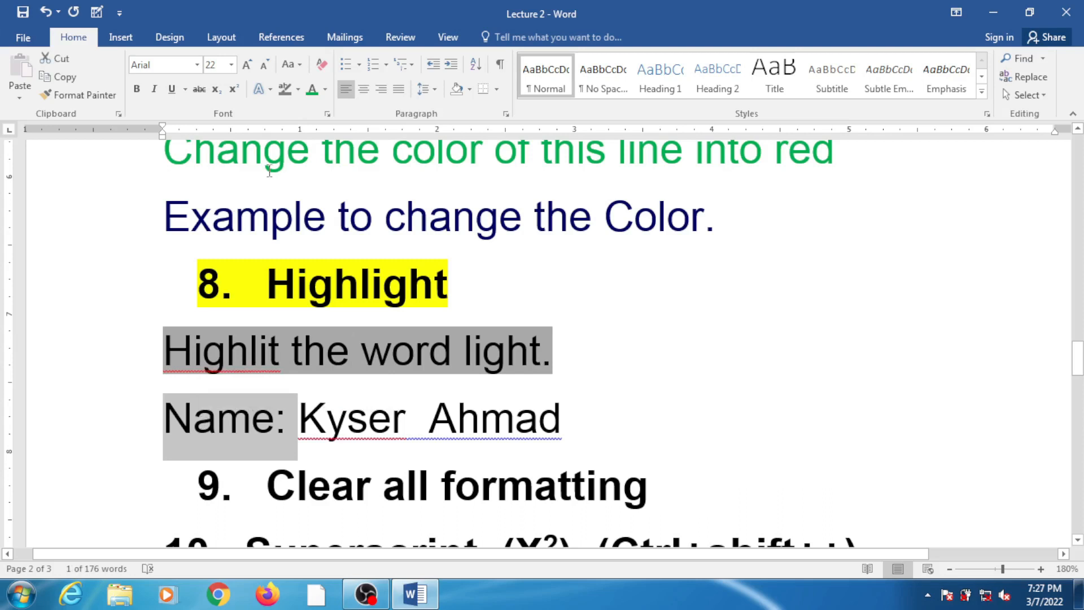
left_click(299, 90)
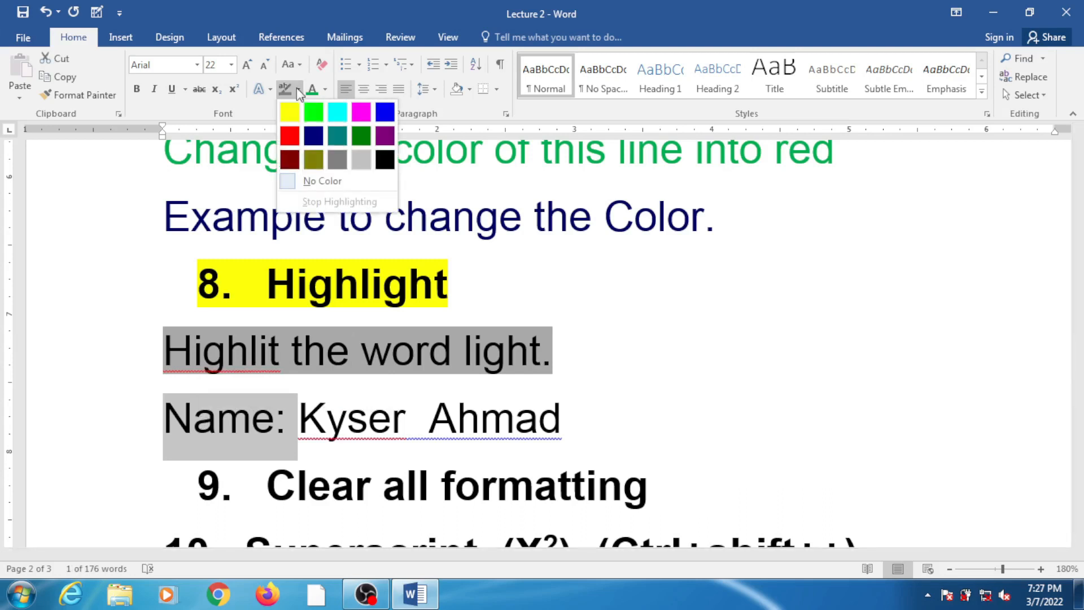
left_click(361, 111)
left_click(416, 435)
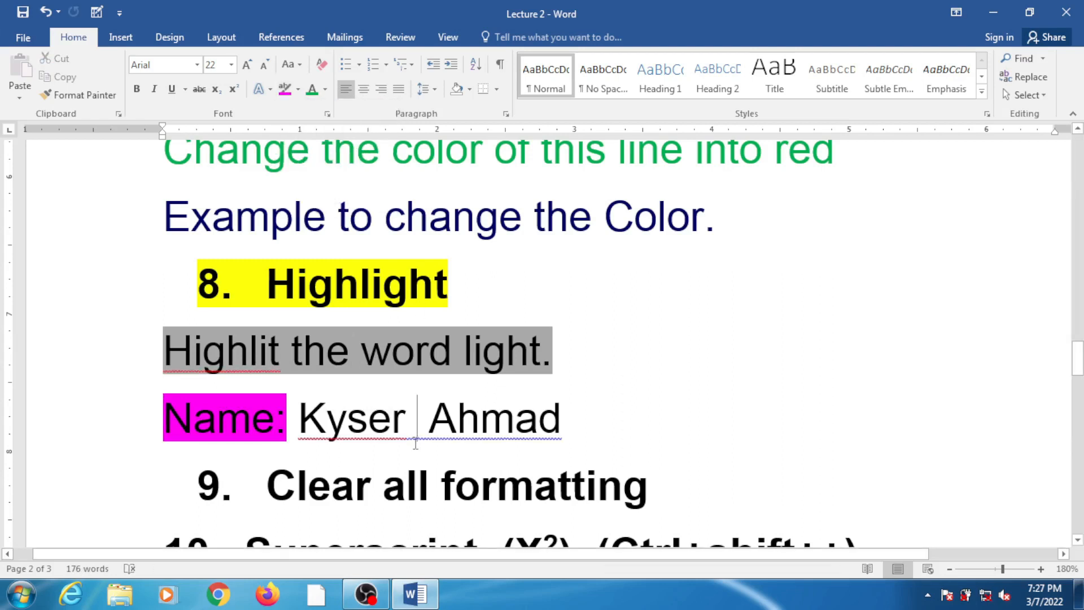
Apply the preset text effect with black fill and blue shadow to the full name after "Name:".
scroll(416, 443, "down", 2)
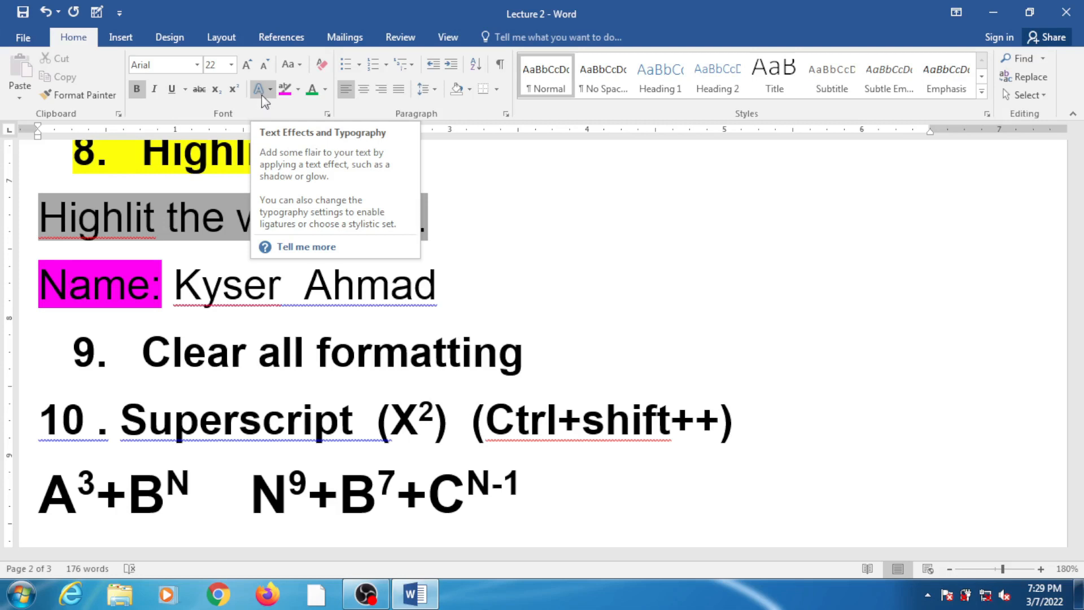
left_click_drag(436, 291, 222, 305)
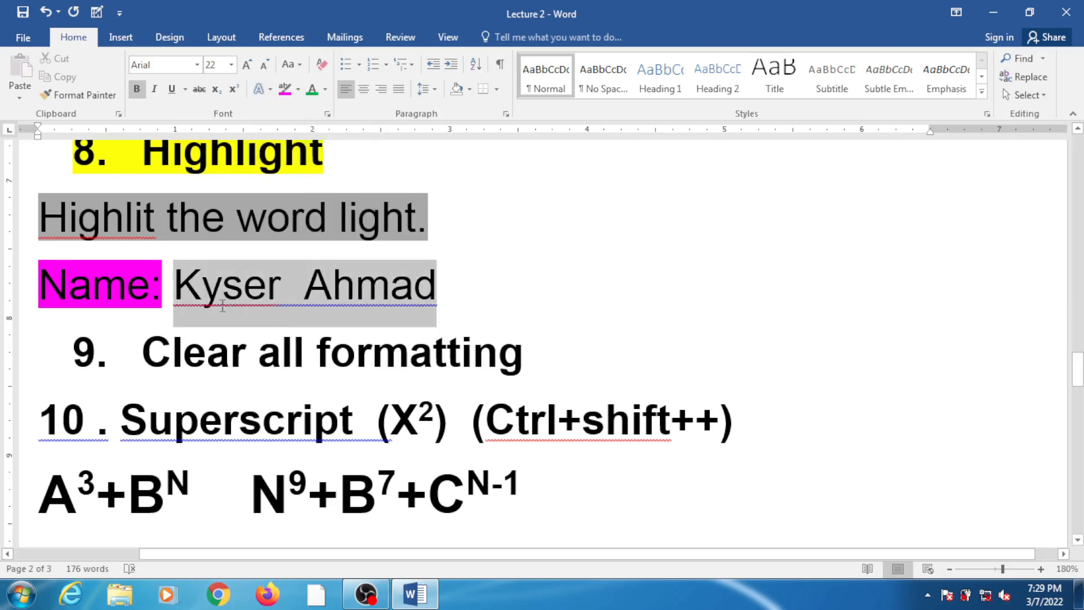
left_click(271, 90)
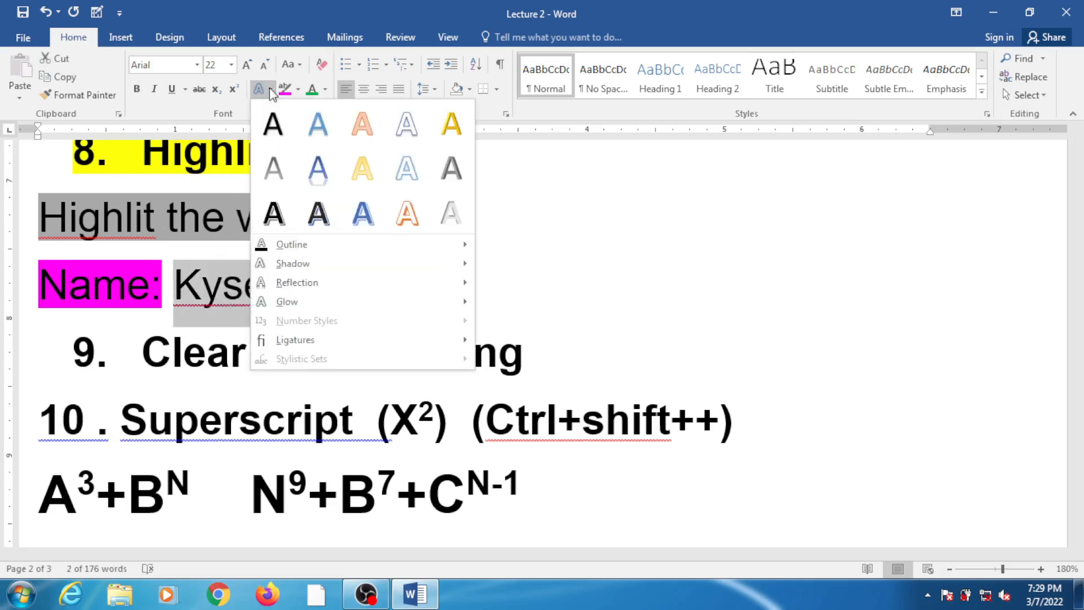
left_click(318, 213)
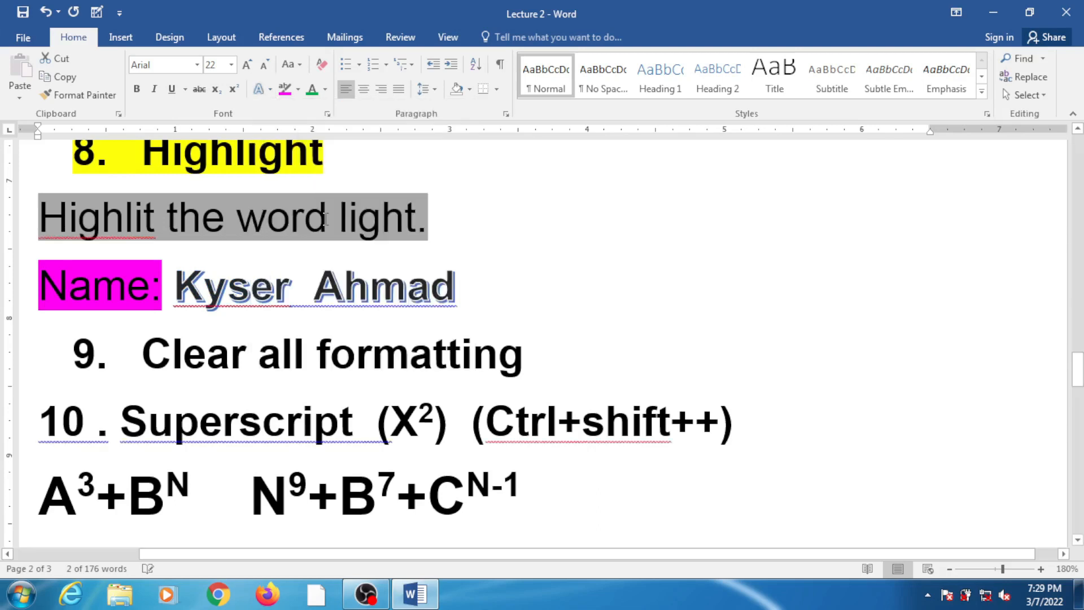
Give the full name after "Name:" a red text outline and the third outer shadow preset.
left_click(258, 89)
mouse_move(300, 254)
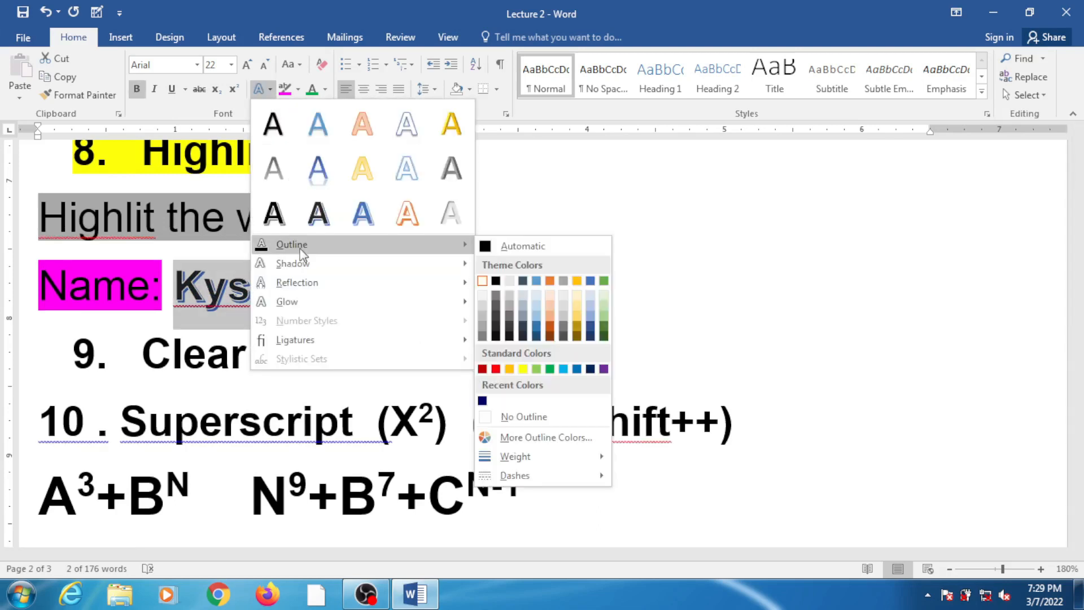
left_click(496, 370)
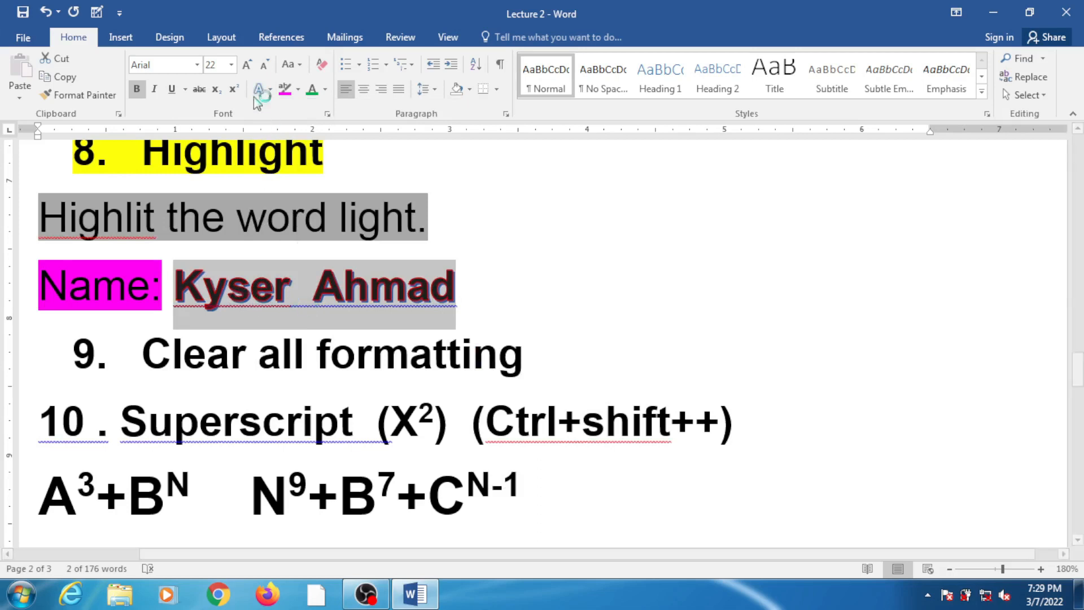
left_click(272, 89)
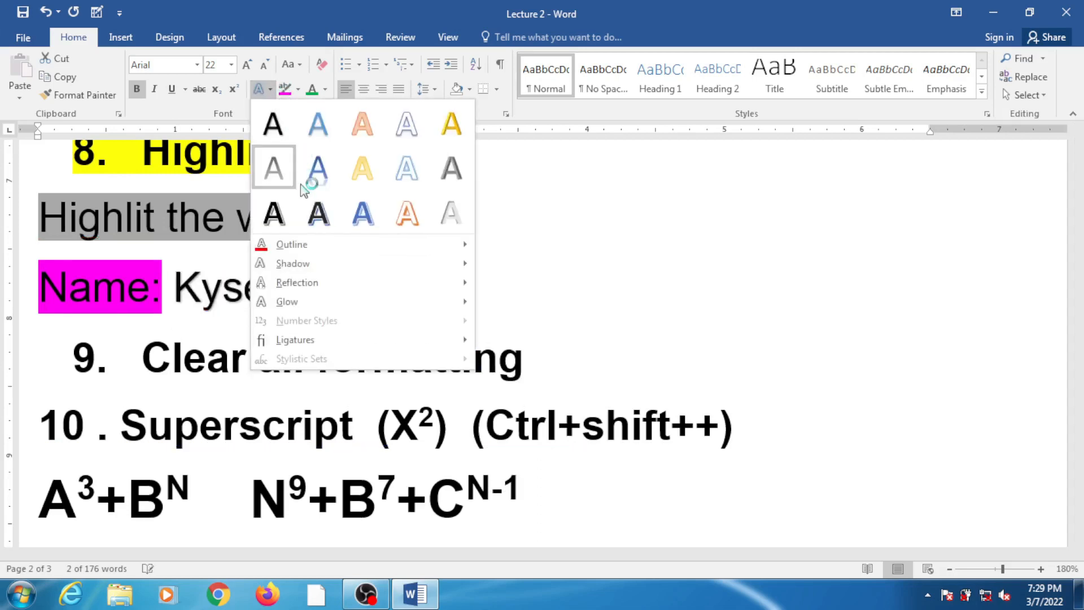
mouse_move(317, 270)
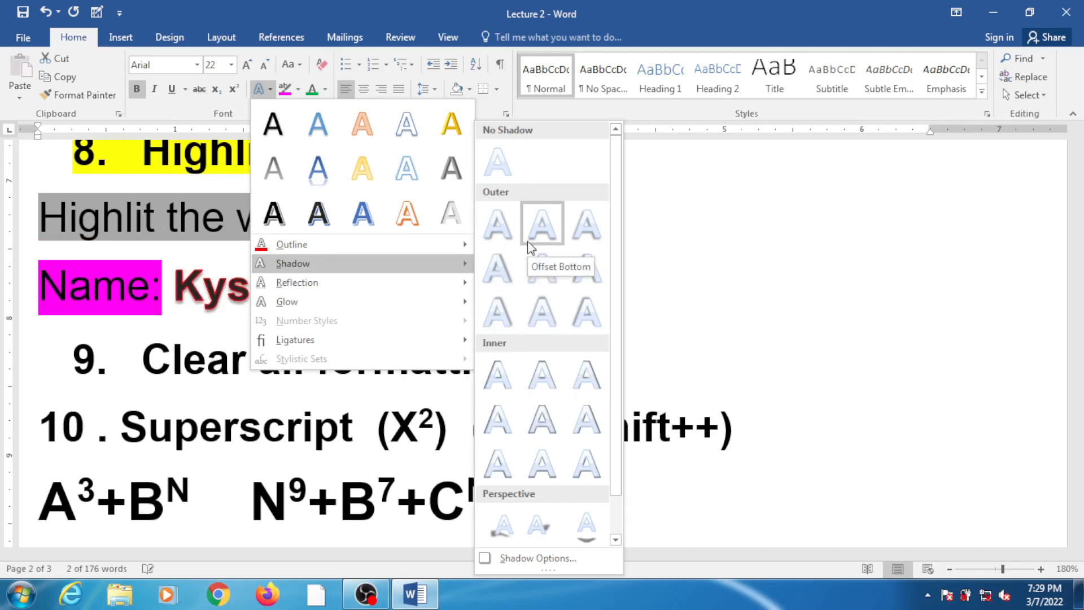
left_click(574, 238)
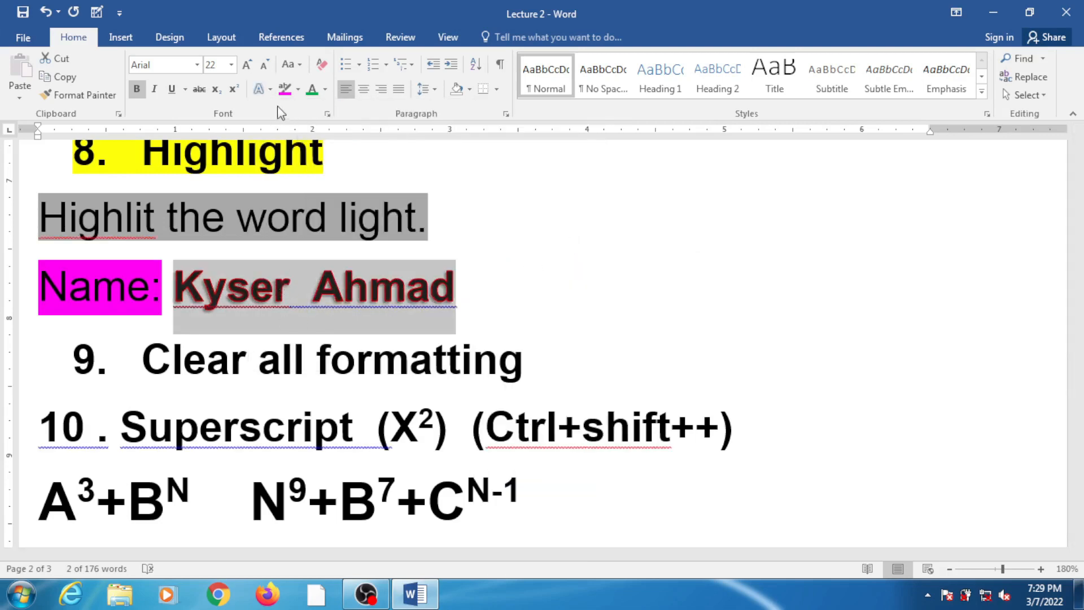
left_click(305, 243)
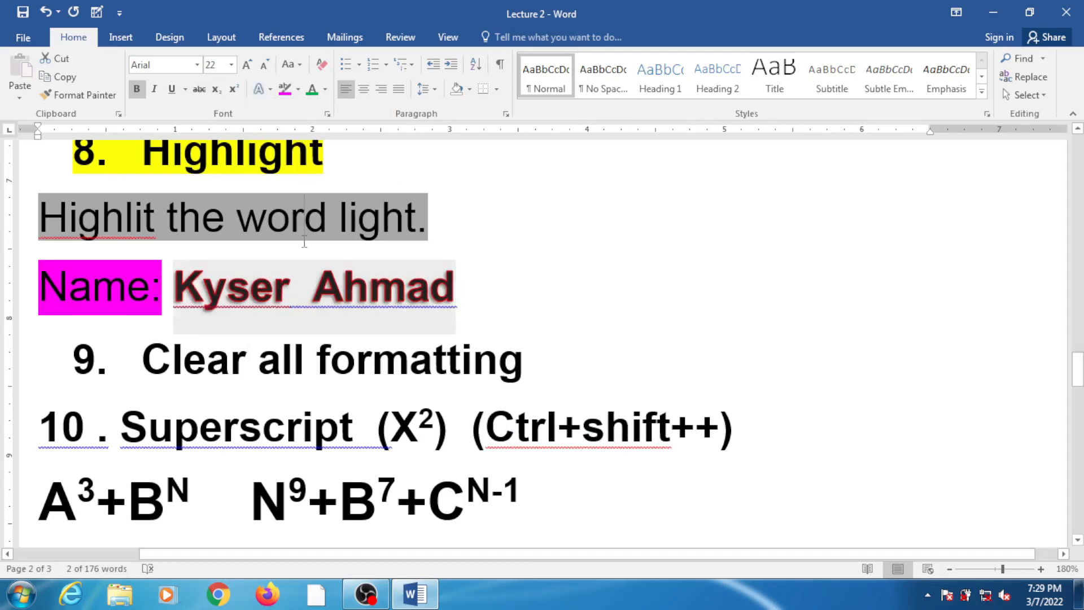
Color the line "My aim in life" in the font face section green.
scroll(304, 196, "up", 3)
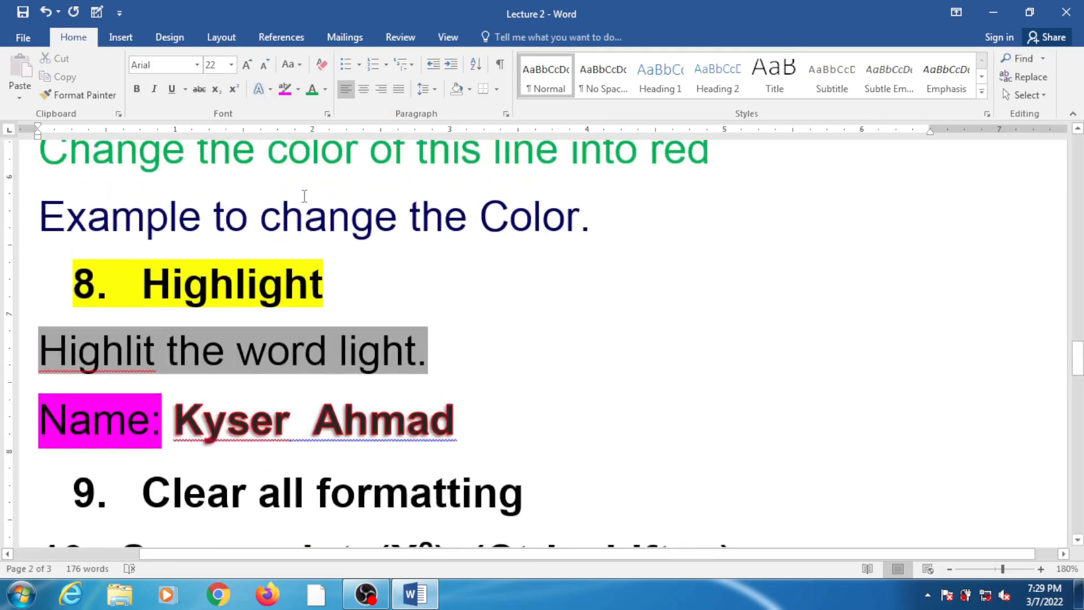
scroll(304, 196, "up", 6)
scroll(307, 199, "up", 3)
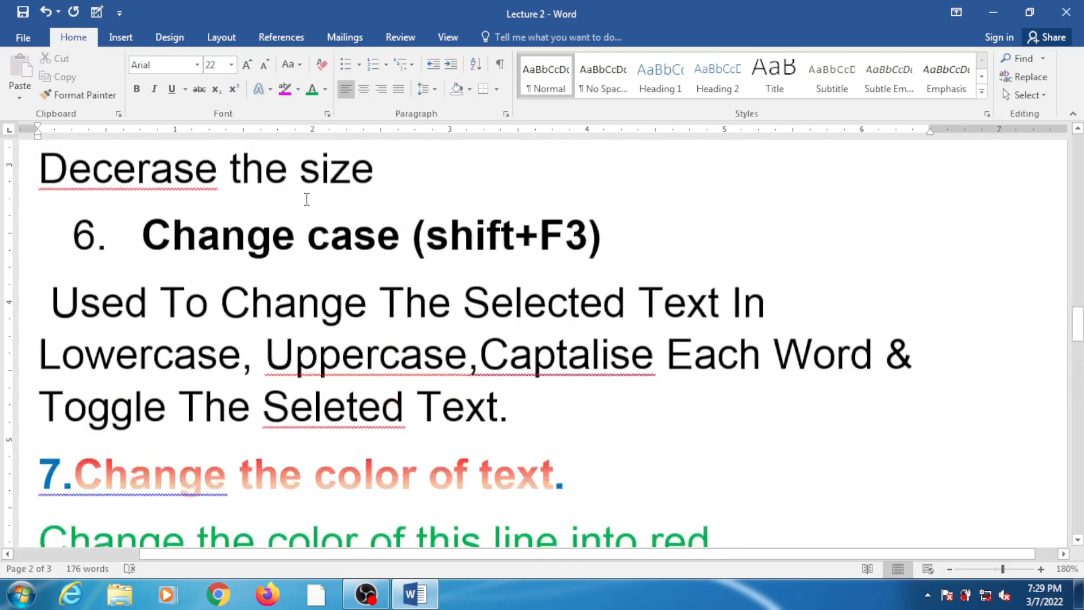
scroll(306, 199, "up", 5)
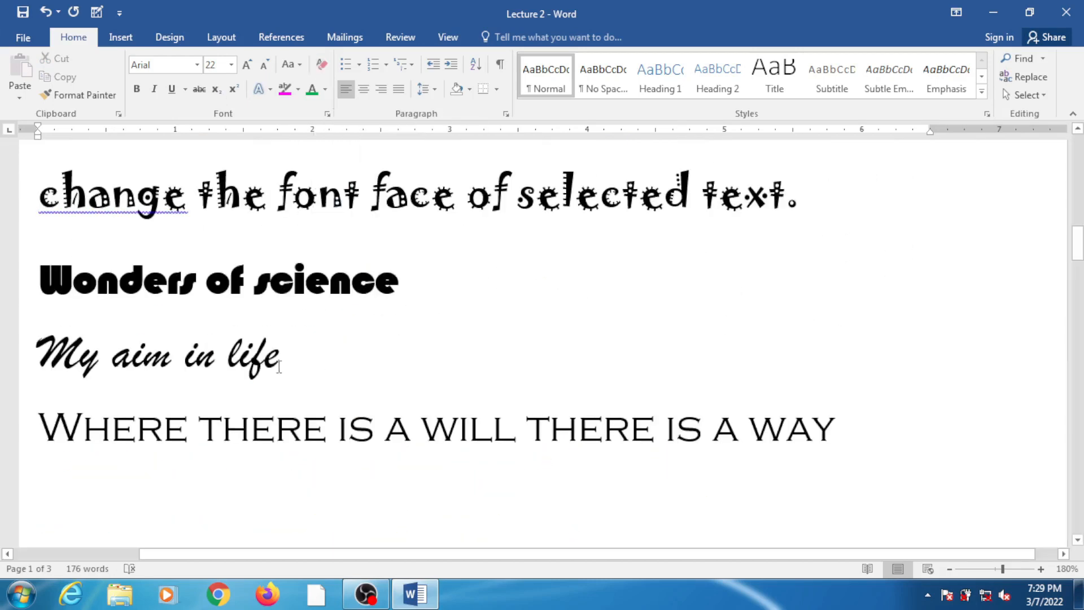
left_click_drag(281, 360, 36, 357)
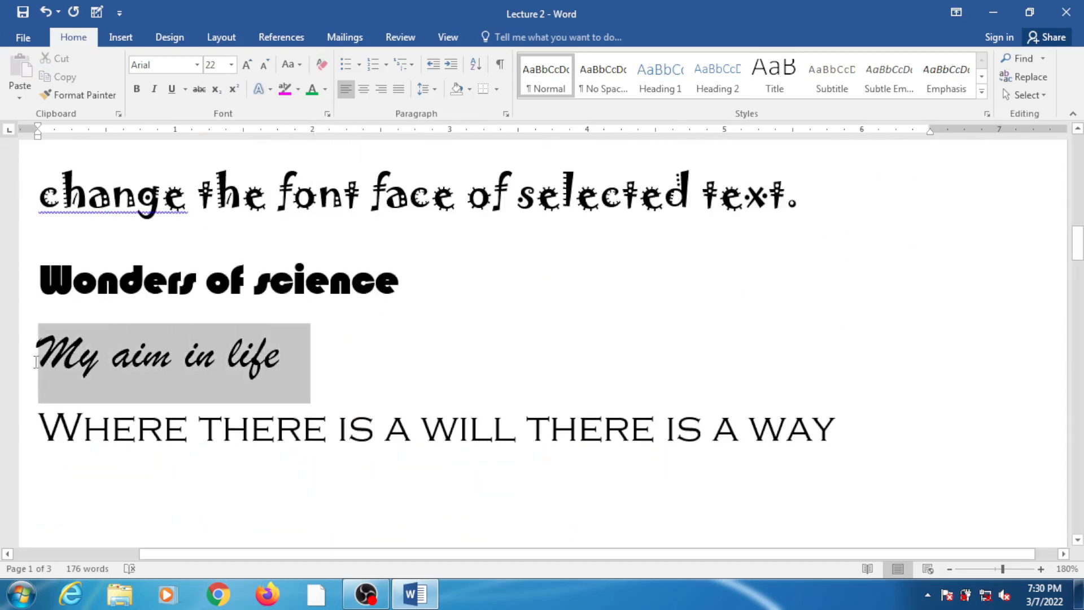
left_click(312, 90)
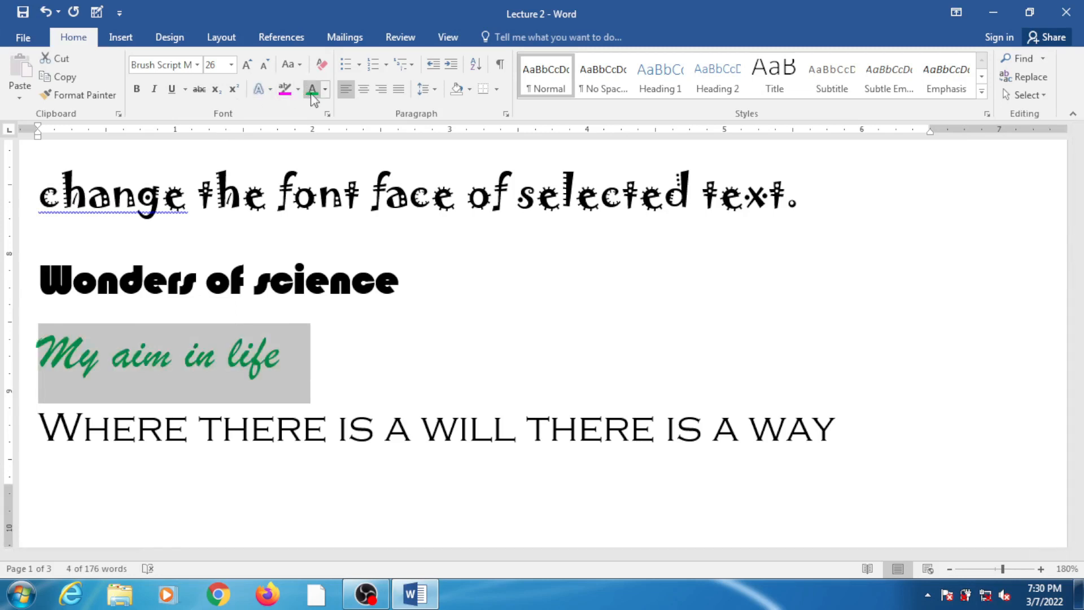
Grow and shrink the font of "My aim in life" stepwise, ending at size 48.
left_click(246, 65)
left_click(247, 65)
left_click(247, 65)
left_click(246, 65)
left_click(247, 65)
left_click(264, 65)
left_click(264, 64)
left_click(263, 65)
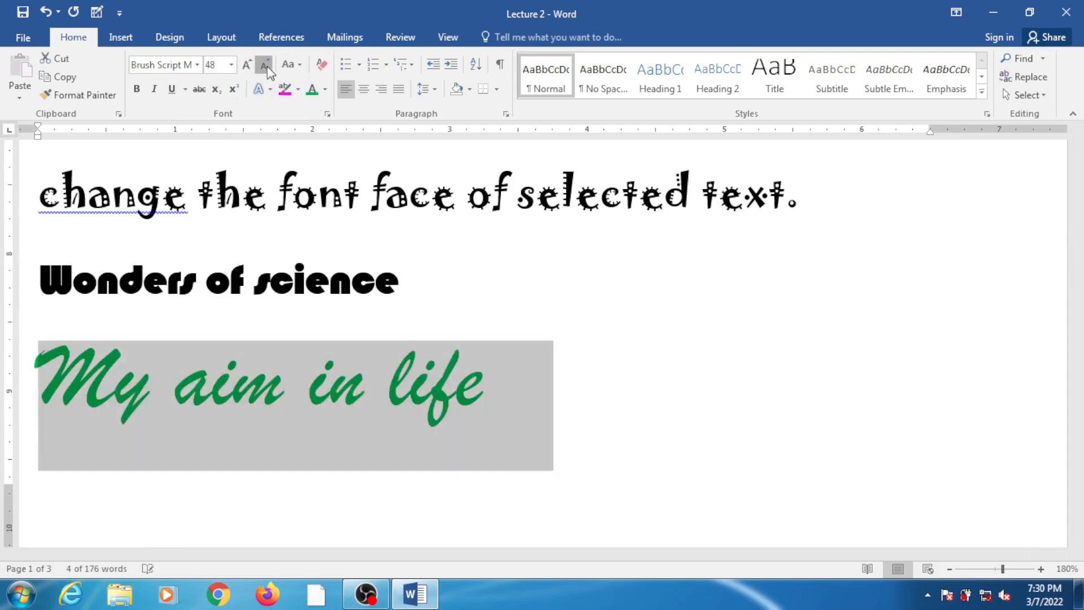
Clear all formatting from the lines "My aim in life" and "Wonders of science".
left_click(322, 65)
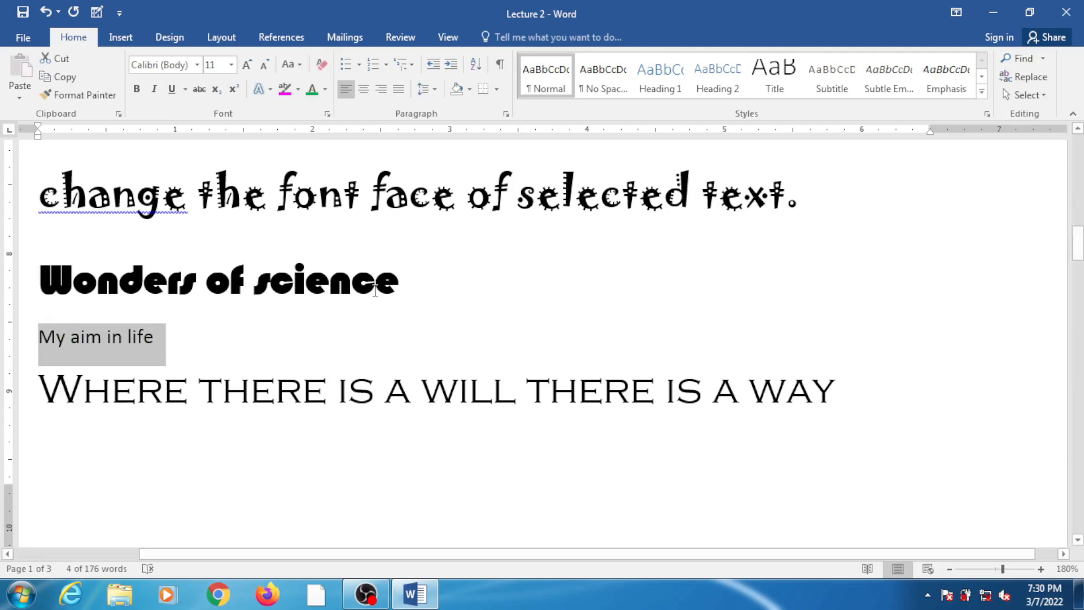
left_click_drag(383, 280, 85, 282)
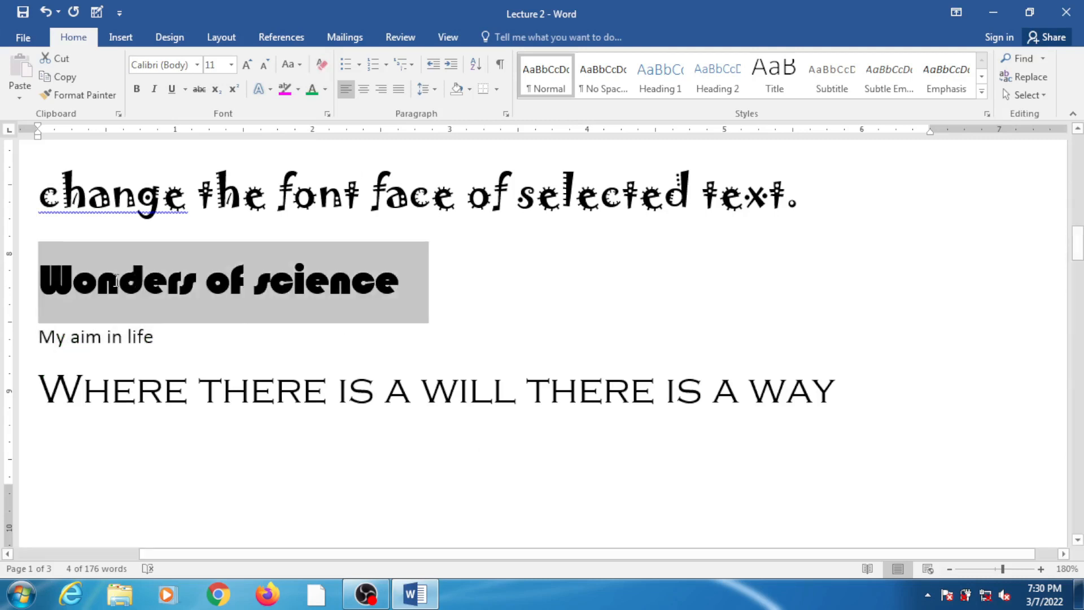
left_click(323, 65)
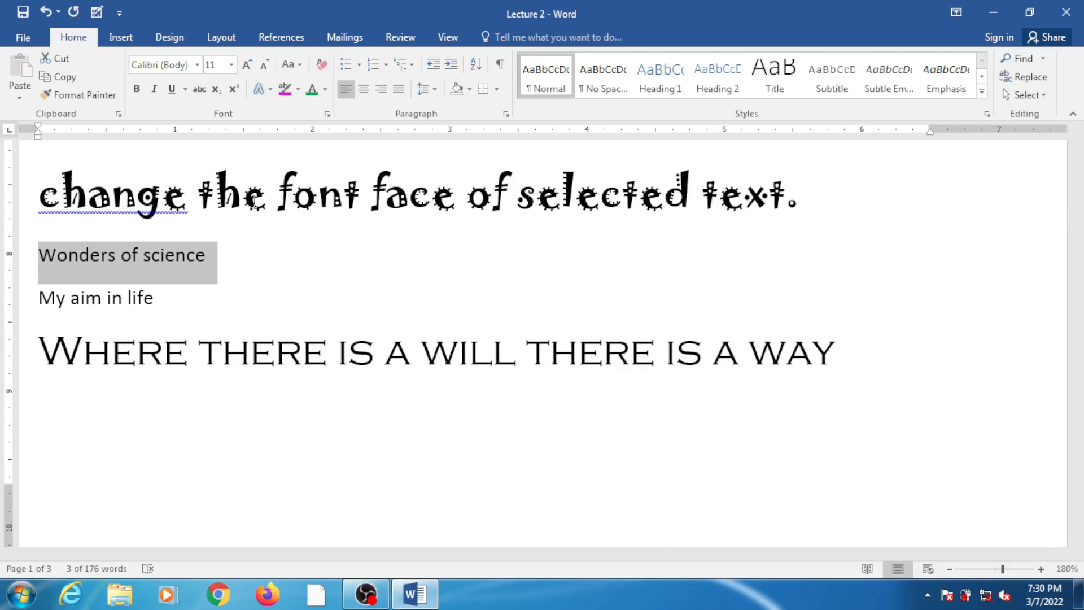
left_click(154, 279)
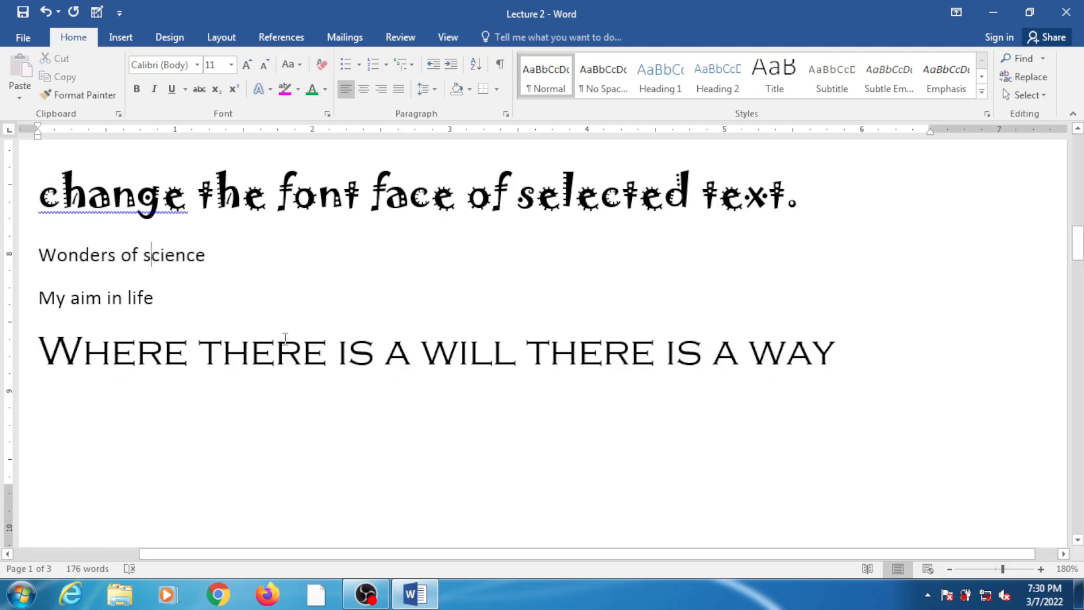
key("Down")
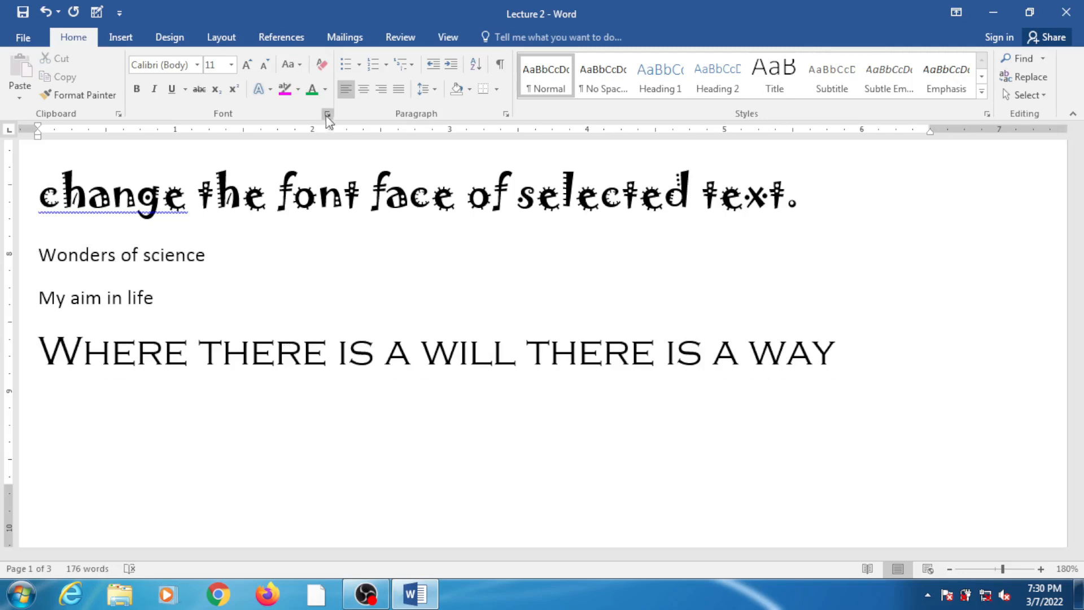
Open the Font dialog for the line "Where there is a will there is a way", examine its options and close it without changes.
scroll(300, 322, "up", 3)
scroll(302, 328, "down", 13)
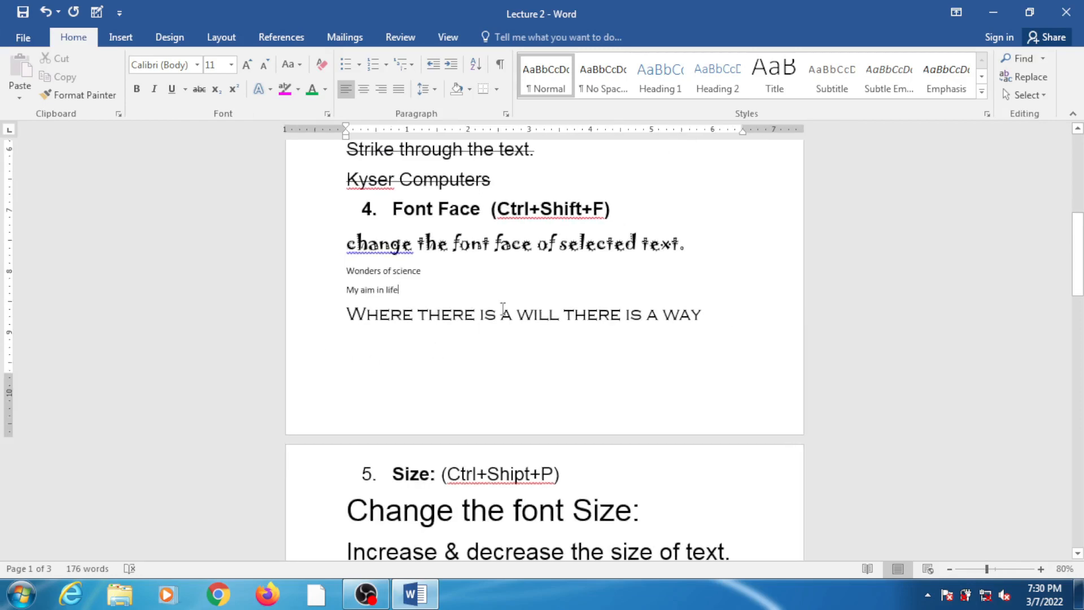
left_click(503, 311)
scroll(497, 311, "up", 6)
scroll(479, 309, "up", 2)
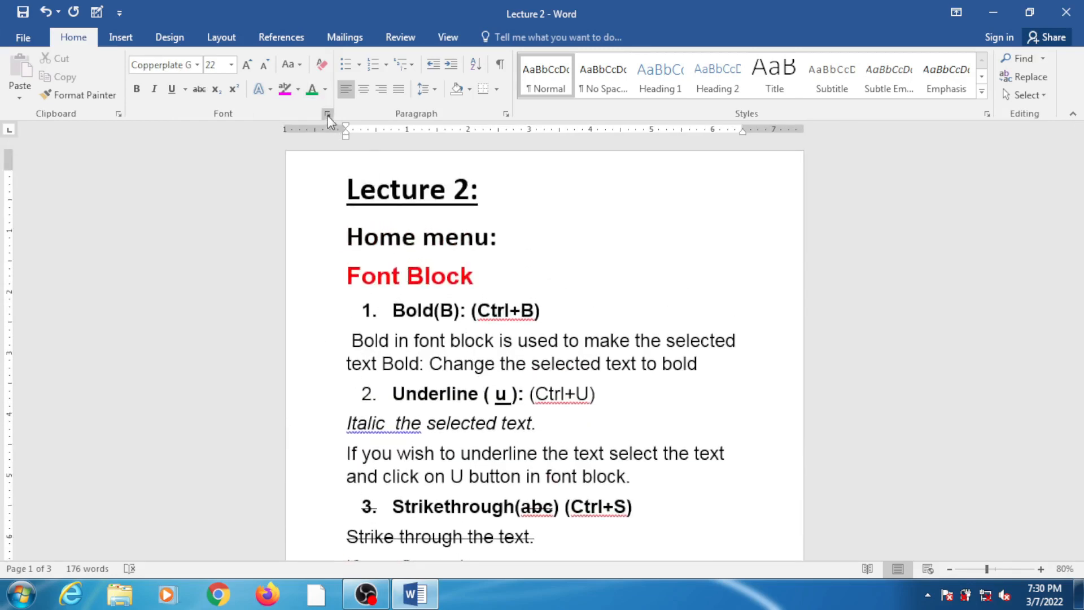
left_click(328, 115)
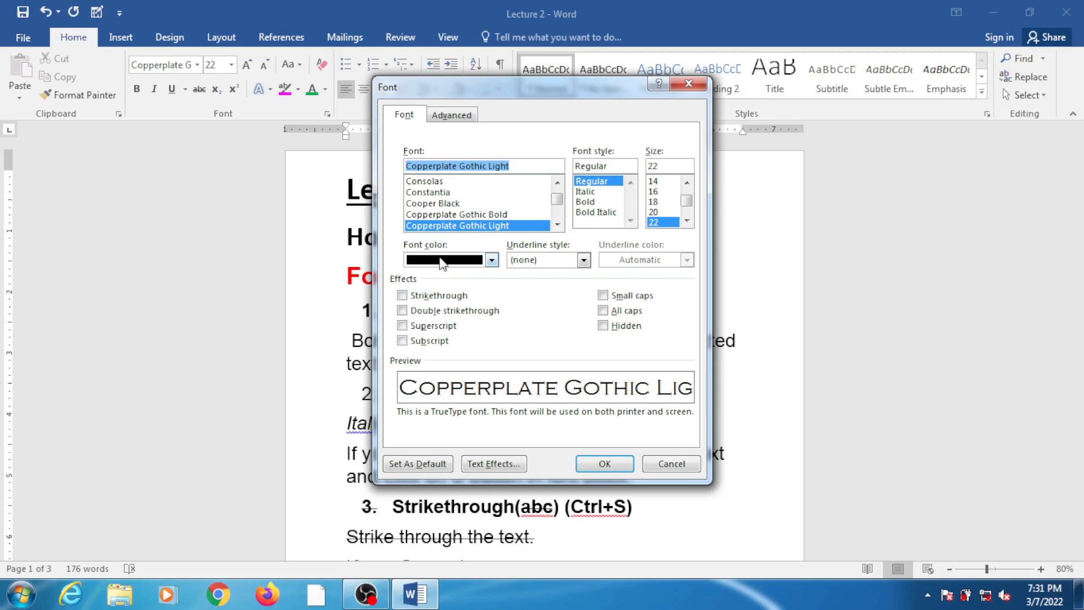
left_click(689, 84)
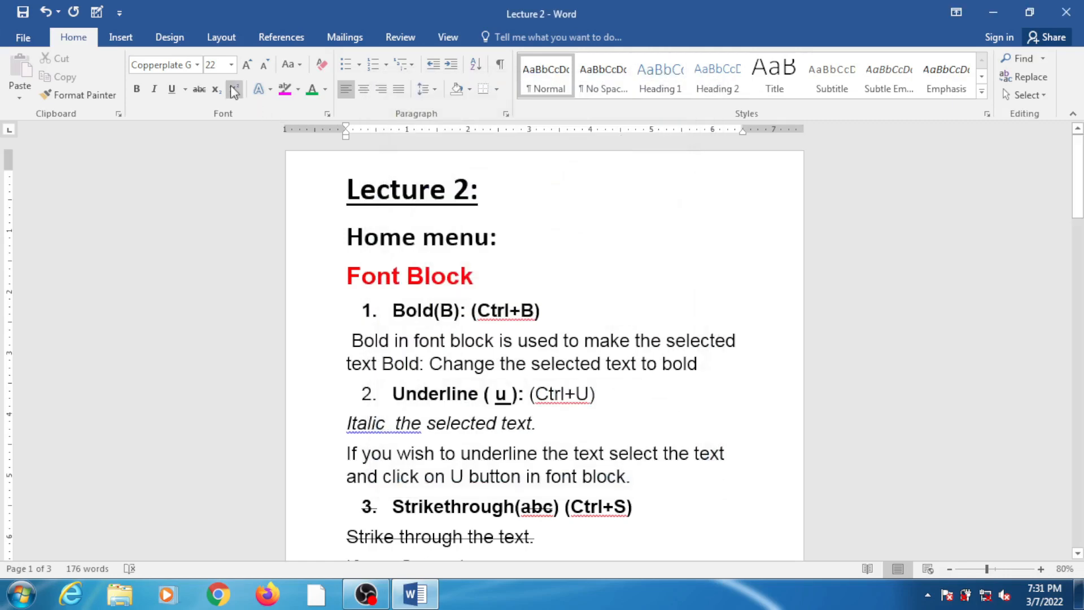